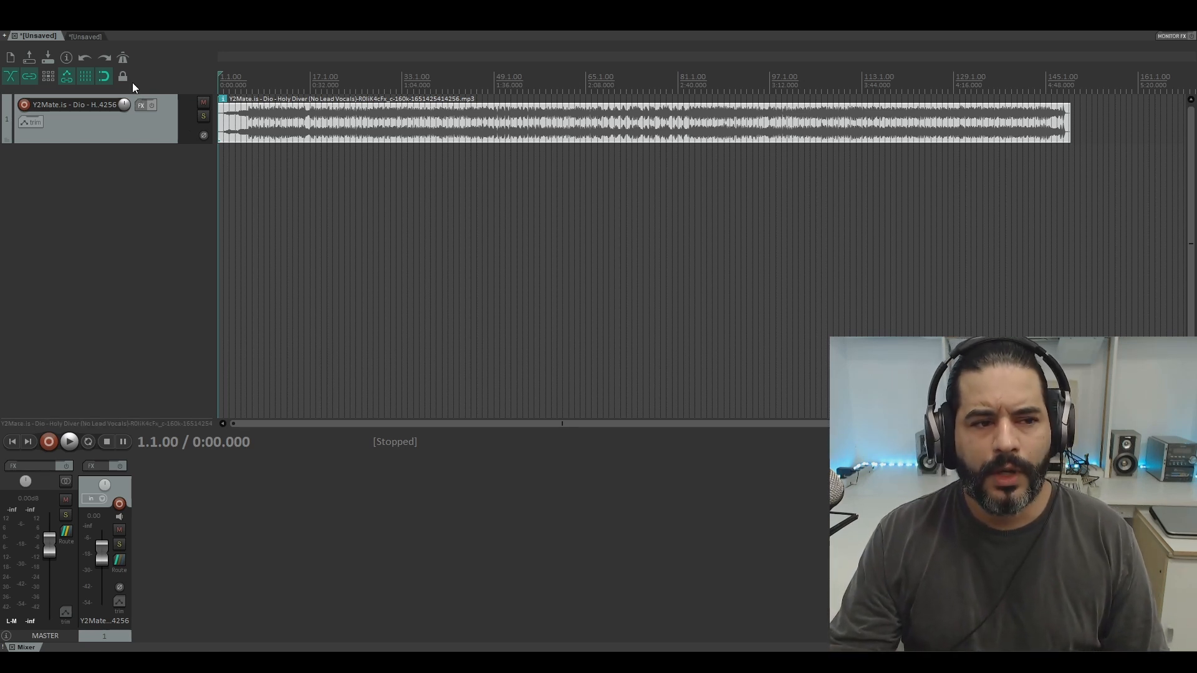
# Look at the recording running in the second open project, and return to the Holy Diver project
pyautogui.click(94, 36)
pyautogui.scroll(-5, 471, 243)
pyautogui.scroll(-3, 471, 243)
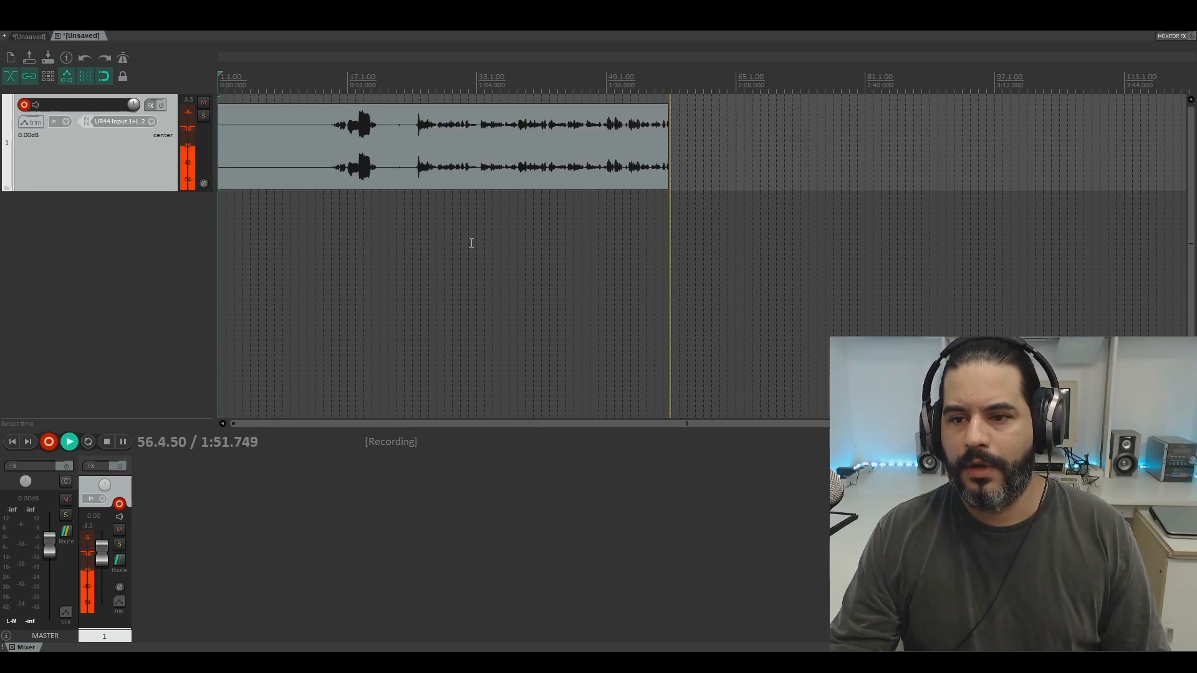
pyautogui.click(33, 36)
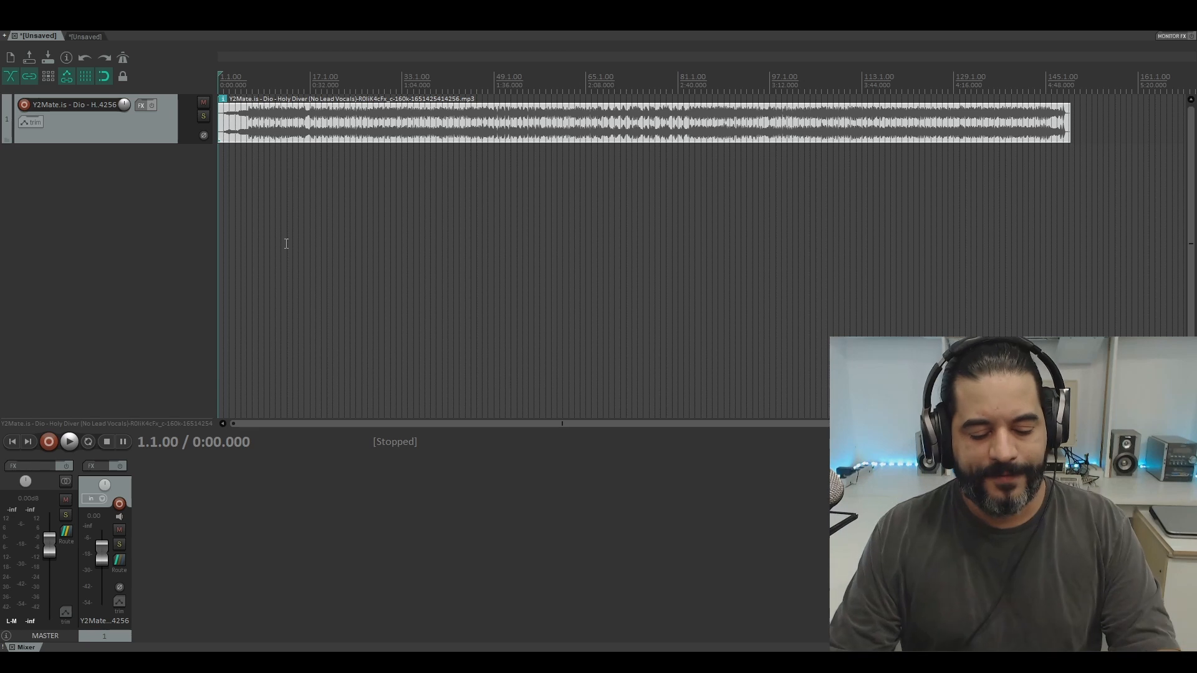
# Add a new track below the Holy Diver backing track and name it Vocals
pyautogui.doubleClick(165, 235)
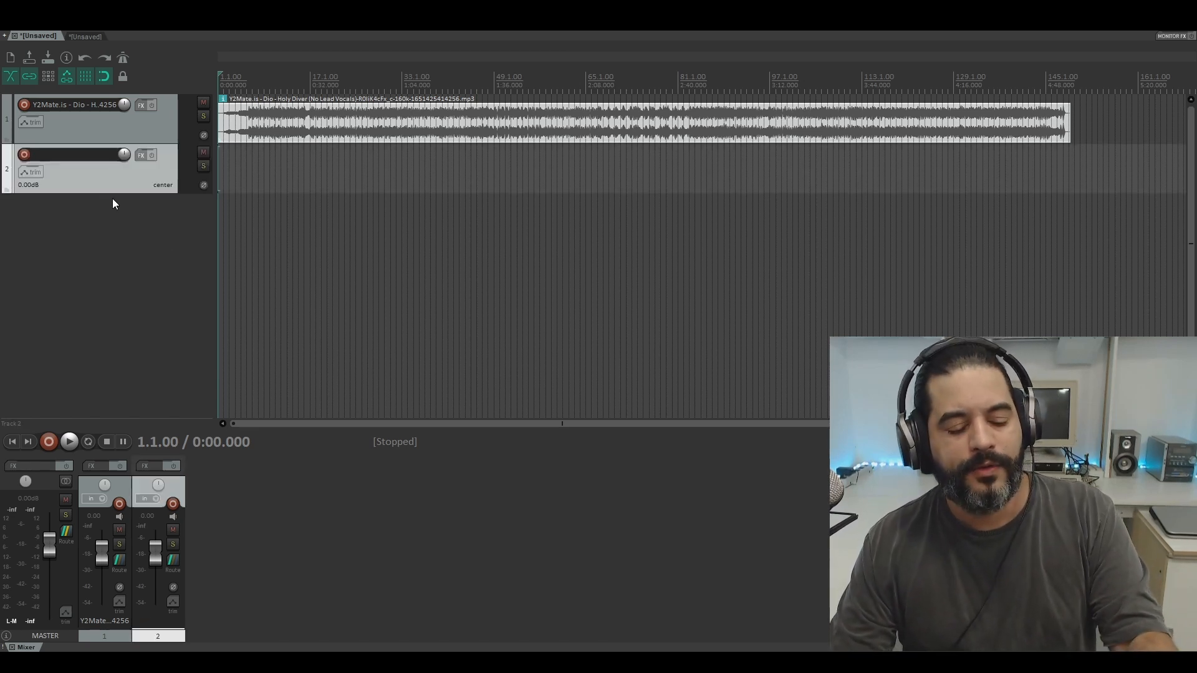
pyautogui.doubleClick(97, 154)
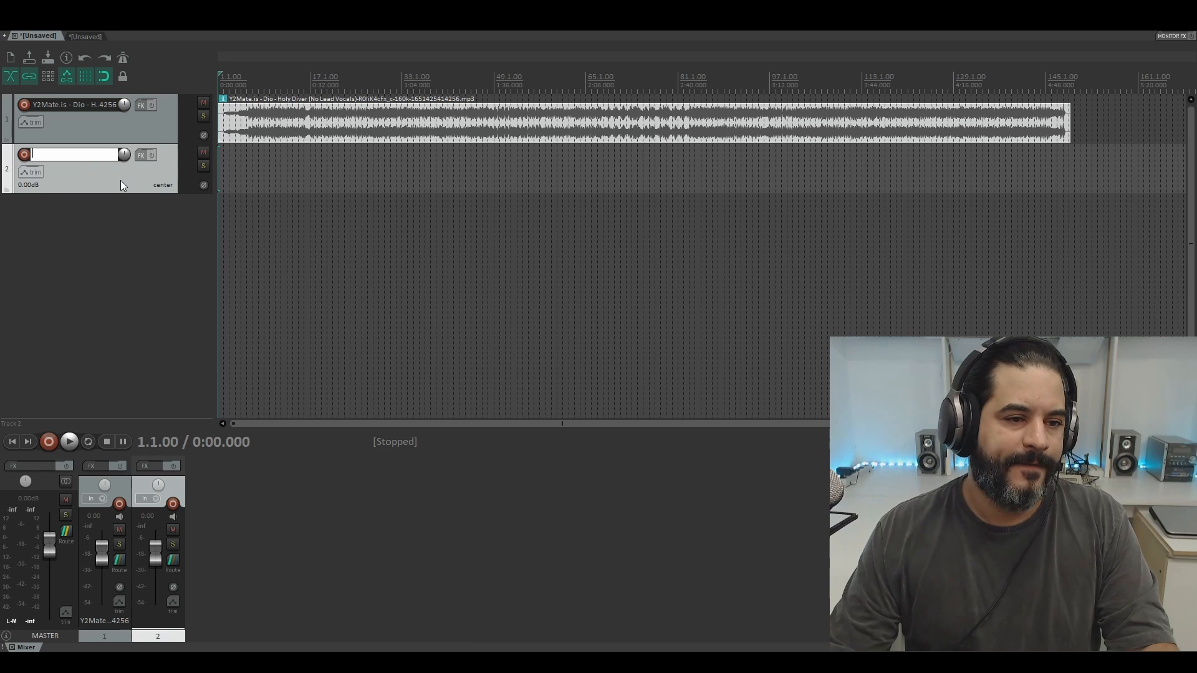
pyautogui.write('Vocals')
pyautogui.press('Return')
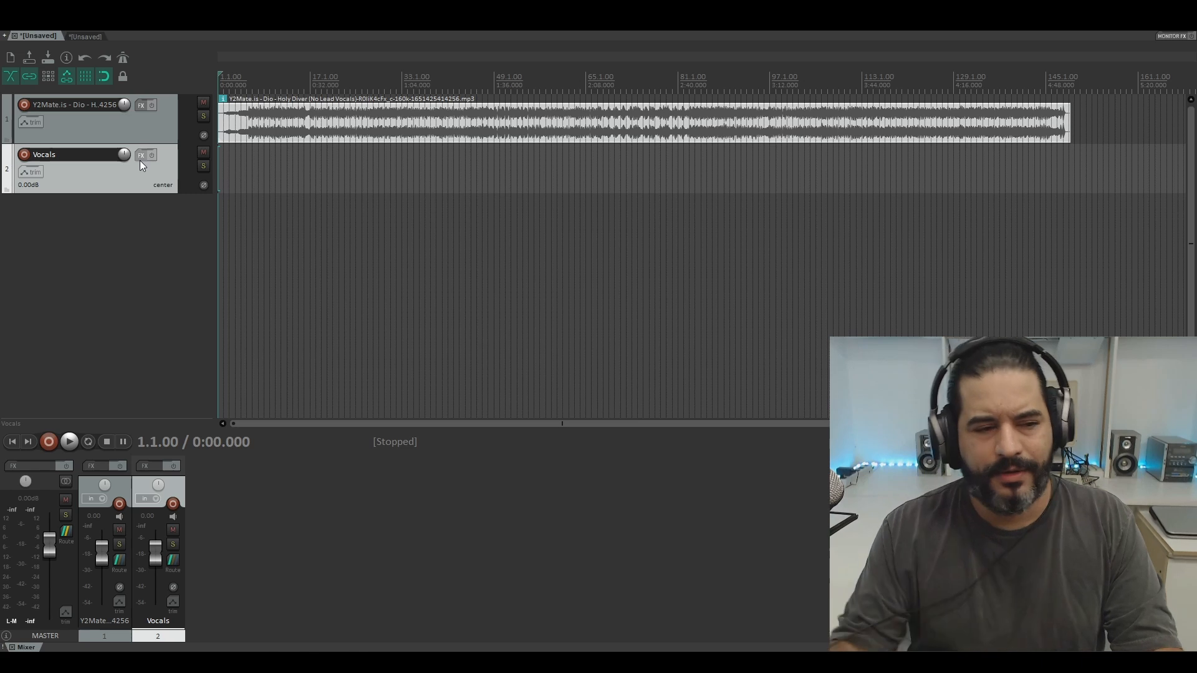
# Rename the Vocals track to Lead Vocals and make the track slightly taller
pyautogui.doubleClick(50, 154)
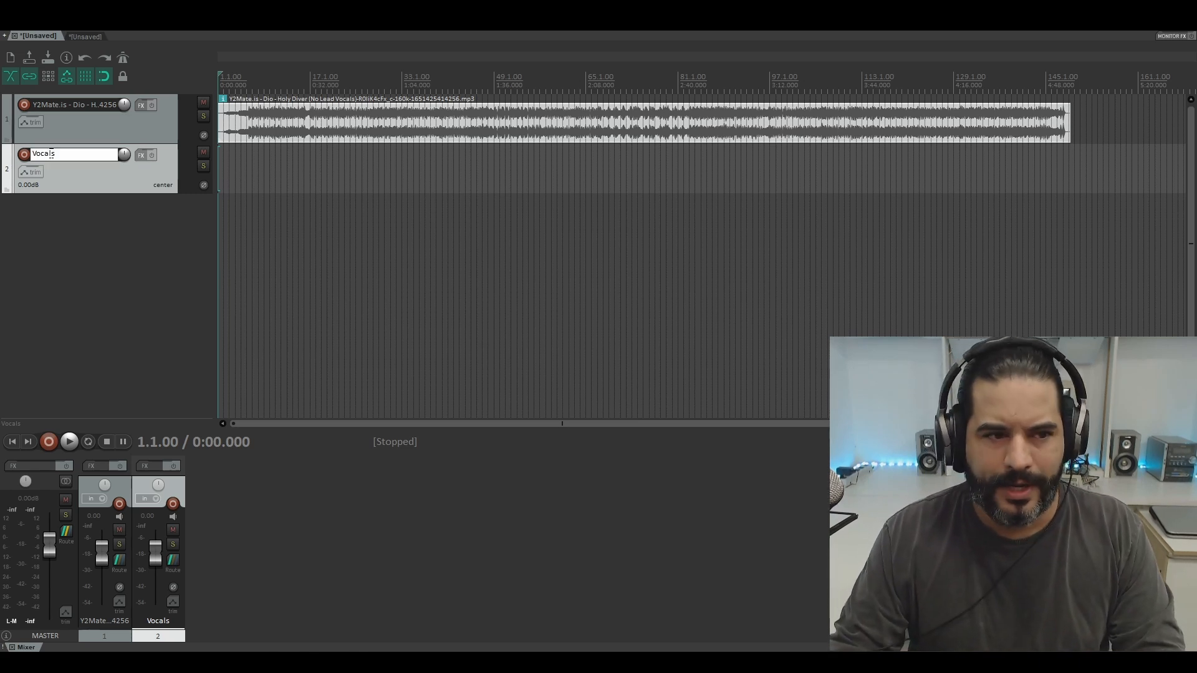
pyautogui.press('Home')
pyautogui.write('Lead')
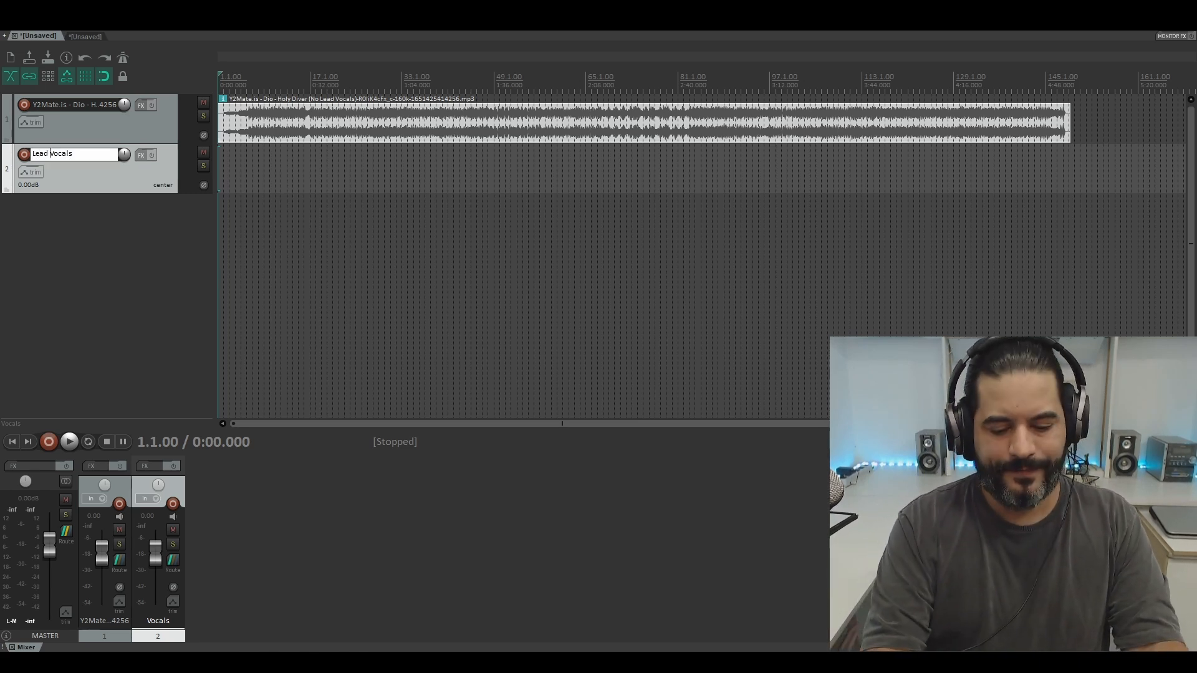
pyautogui.press('Return')
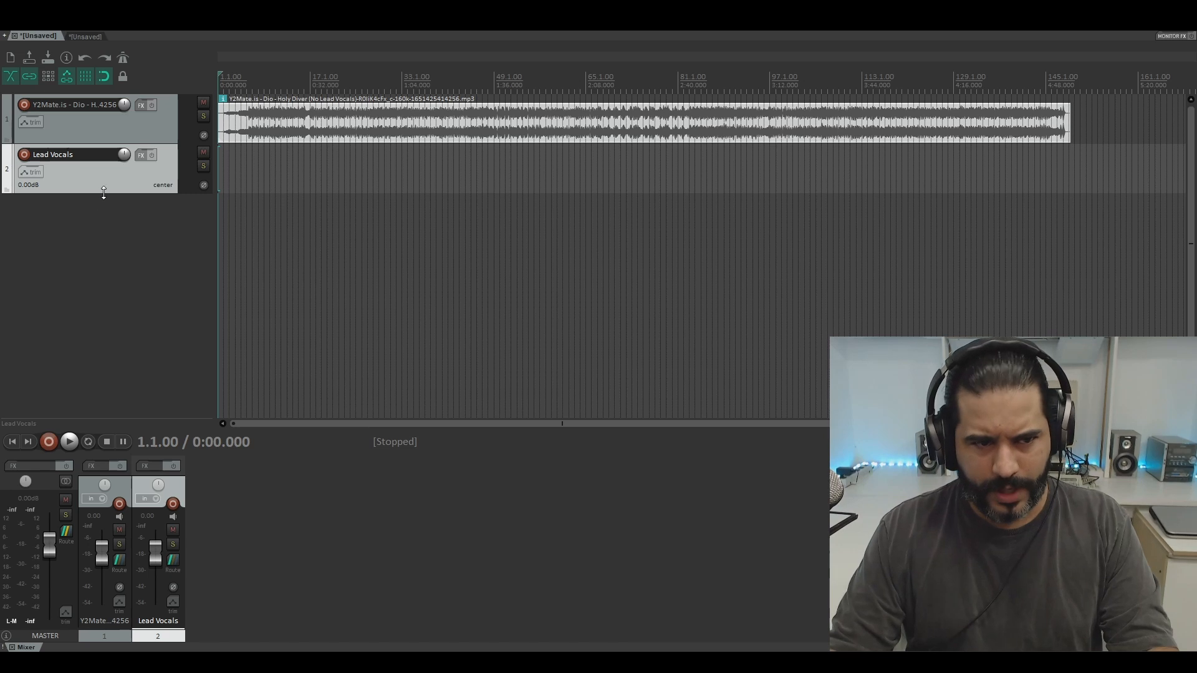
pyautogui.moveTo(104, 196); pyautogui.dragTo(101, 205)
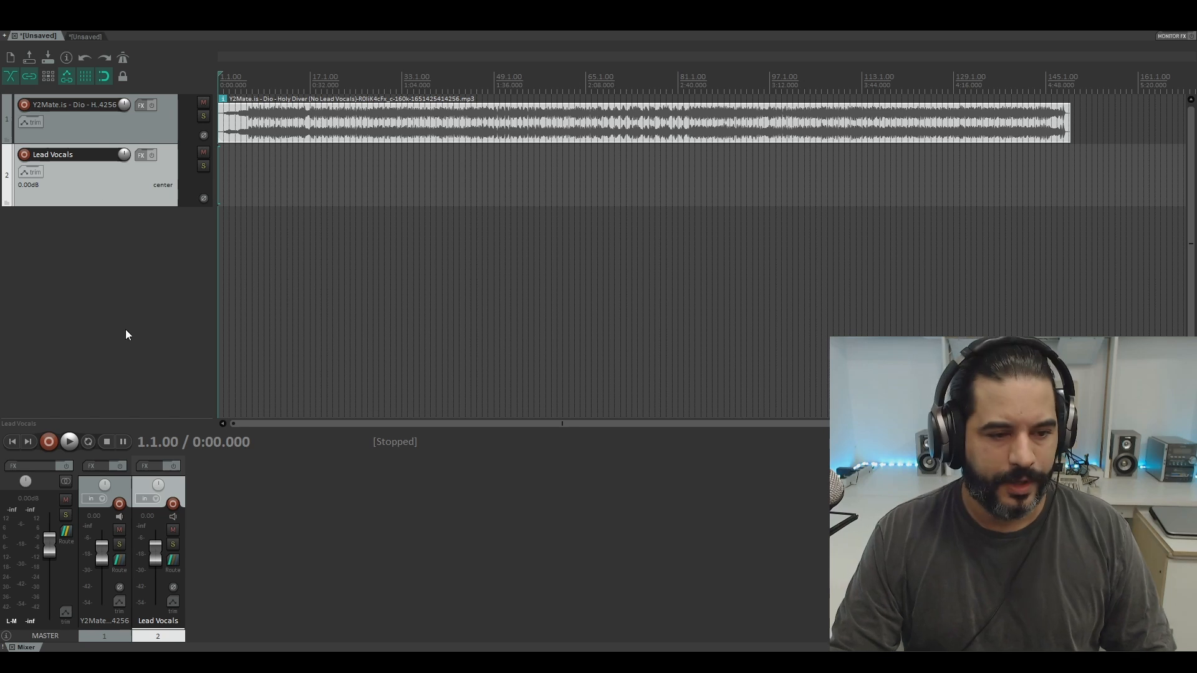
# Arm the Lead Vocals track for recording and set its input to UR44 Input 3
pyautogui.click(173, 504)
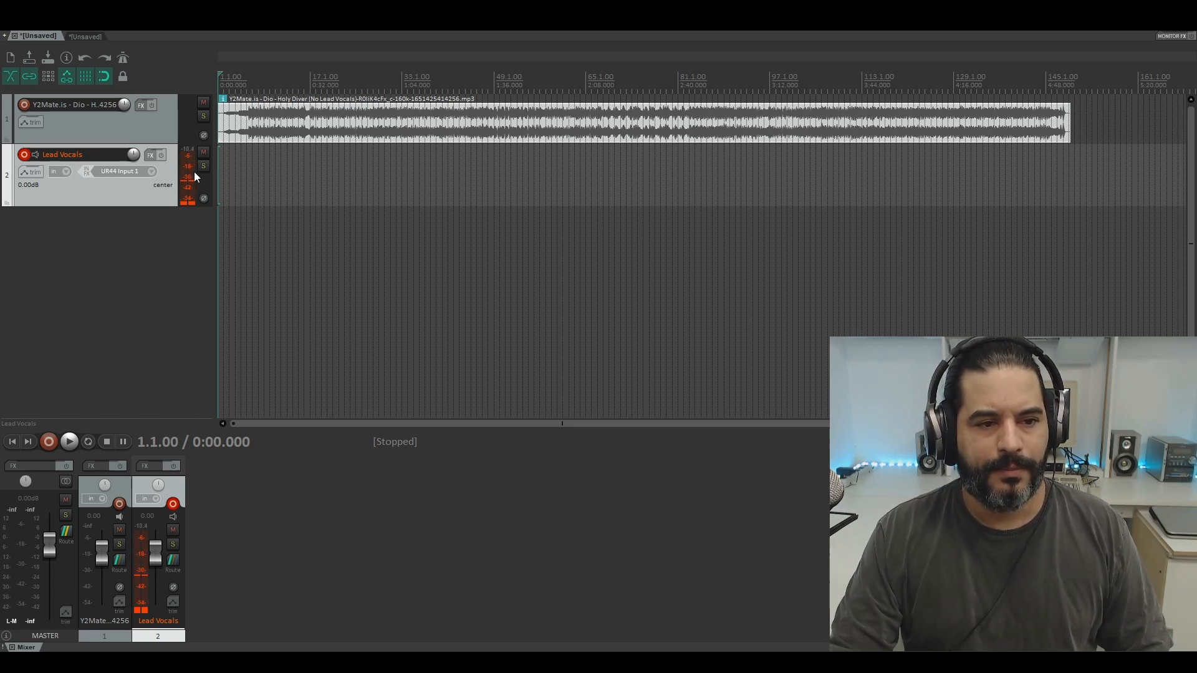
pyautogui.click(300, 205)
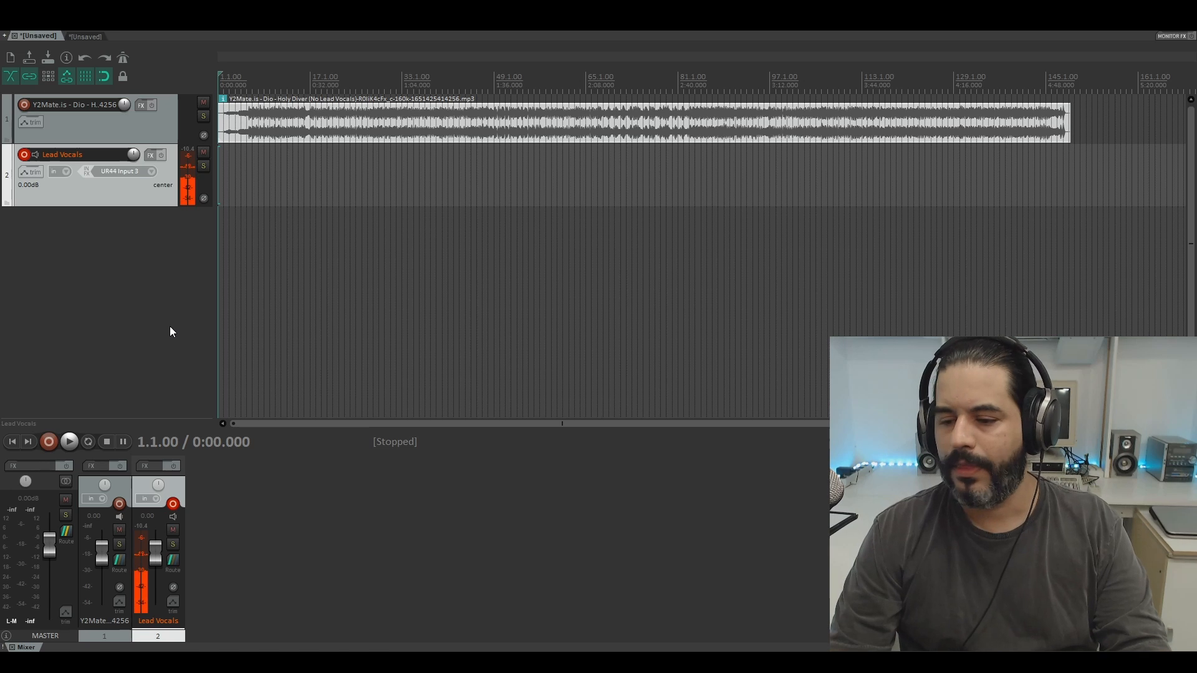
# Record a vocal take of about 1:13 on Lead Vocals from the start of the song, and keep it
pyautogui.scroll(5, 354, 266)
pyautogui.scroll(-5, 354, 266)
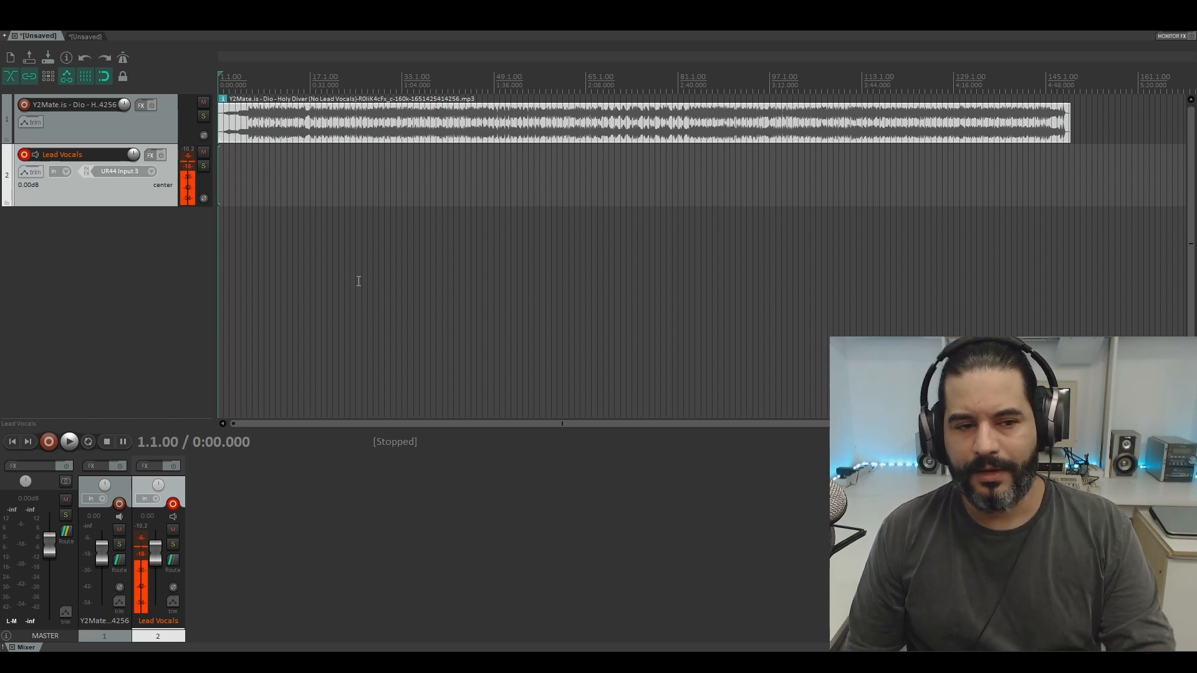
pyautogui.hotkey('ctrl', 'r')
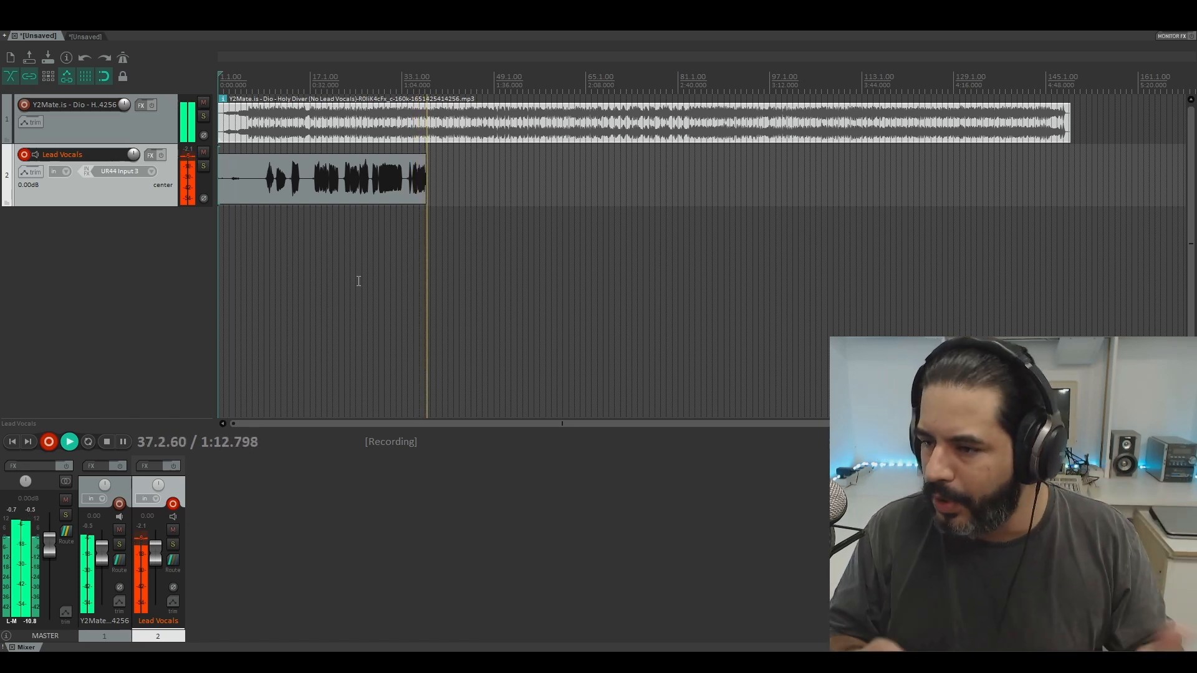
pyautogui.press('space')
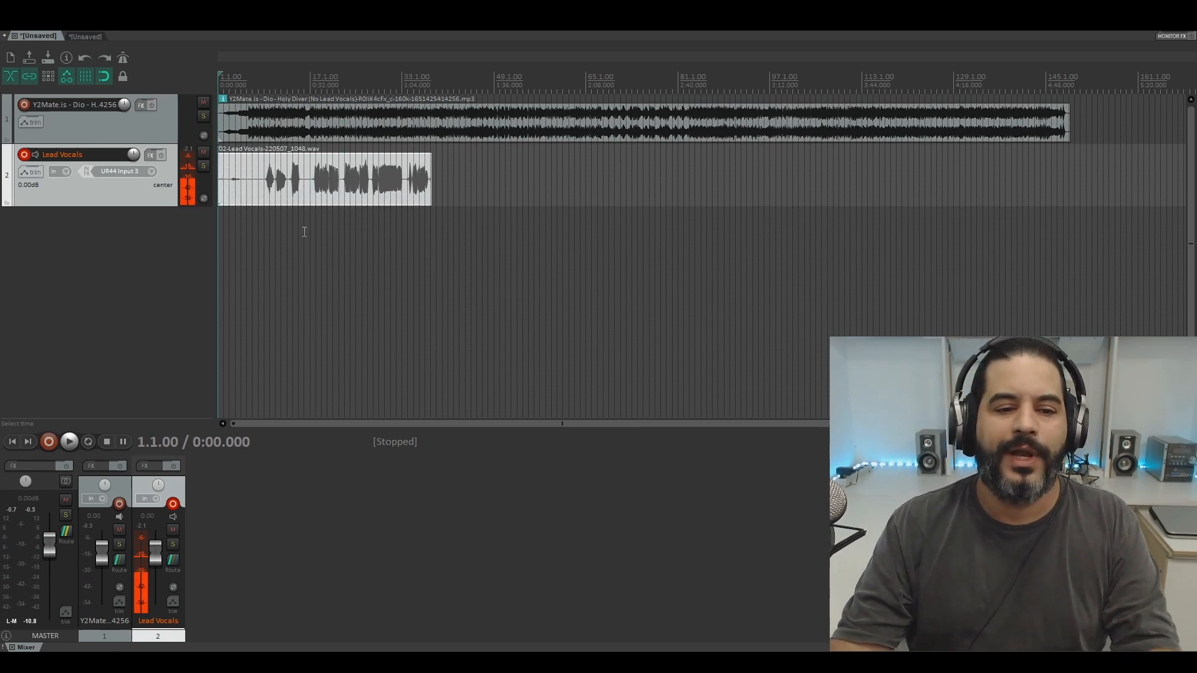
# Play back the recorded vocal with the song from about 0:24, 0:34 and 0:44, and stop playback
pyautogui.click(285, 230)
pyautogui.press('space')
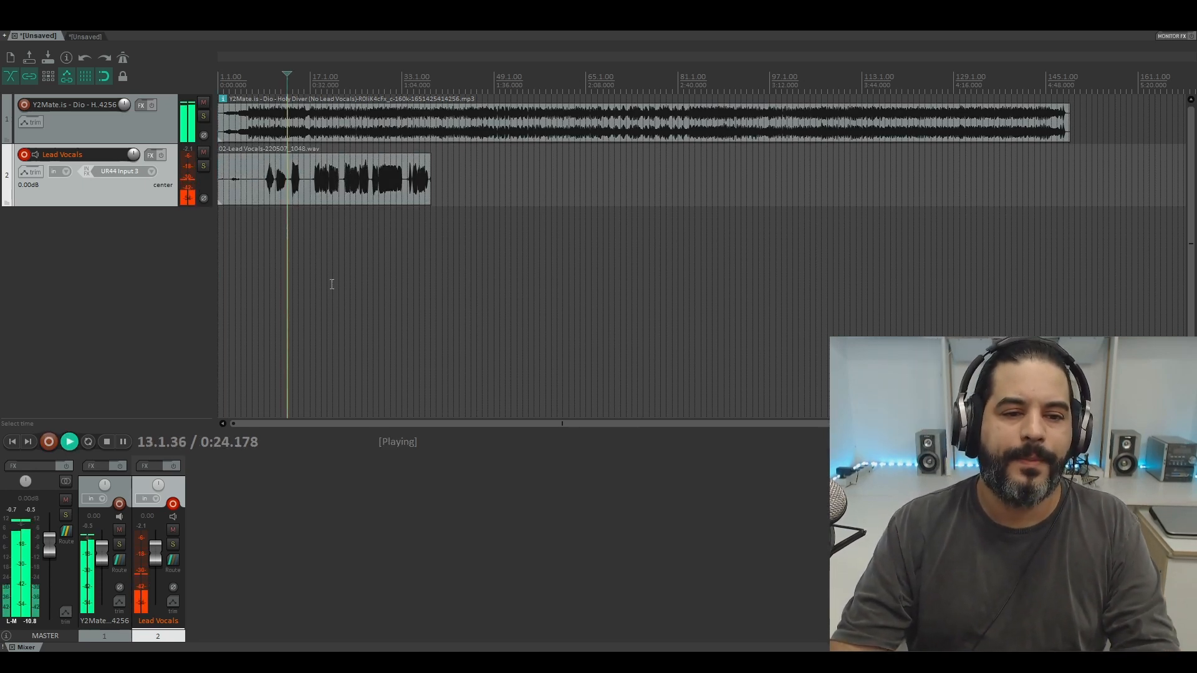
pyautogui.scroll(5, 331, 274)
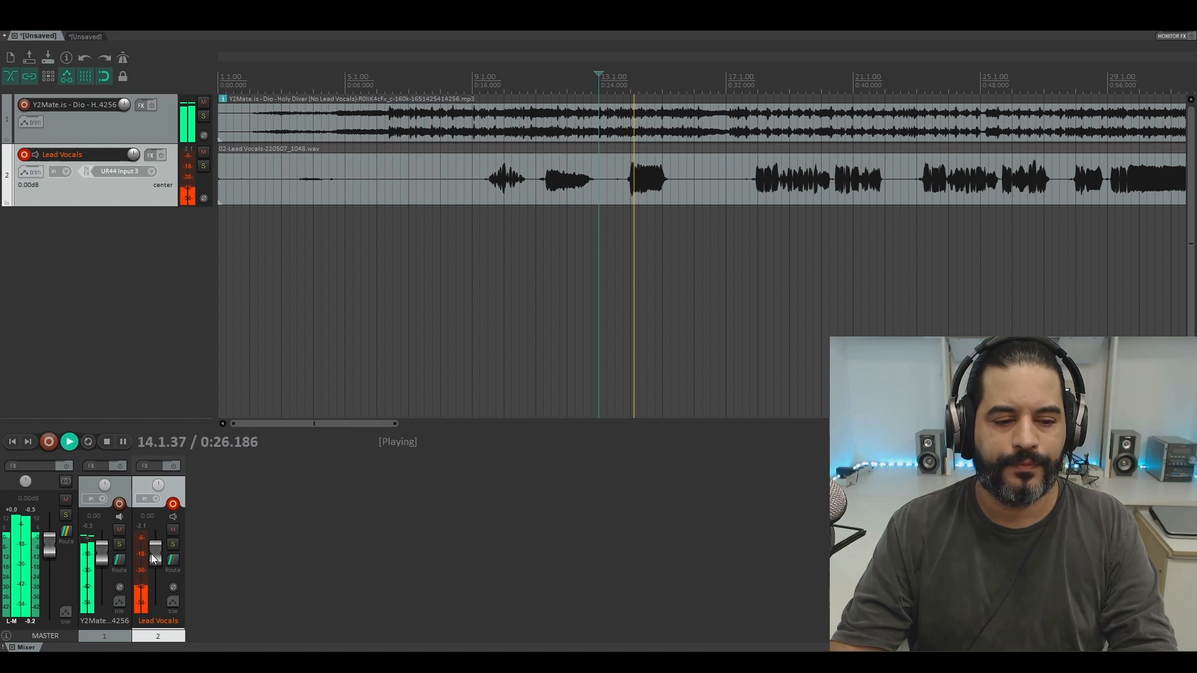
pyautogui.click(758, 244)
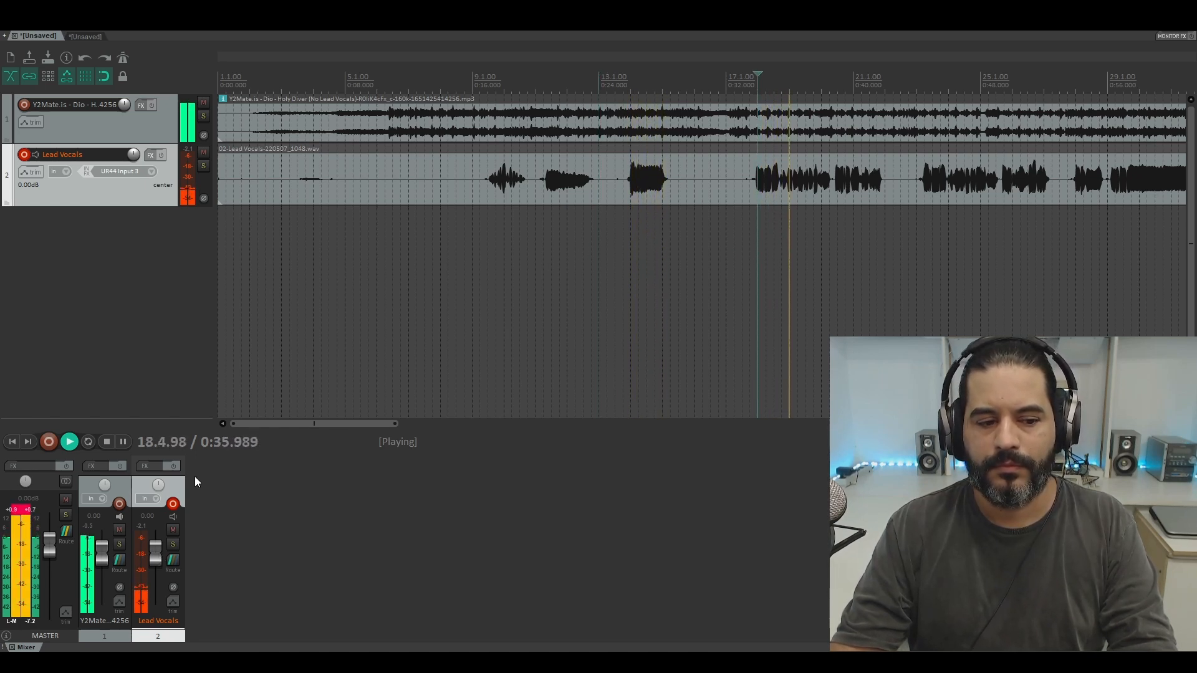
pyautogui.click(18, 511)
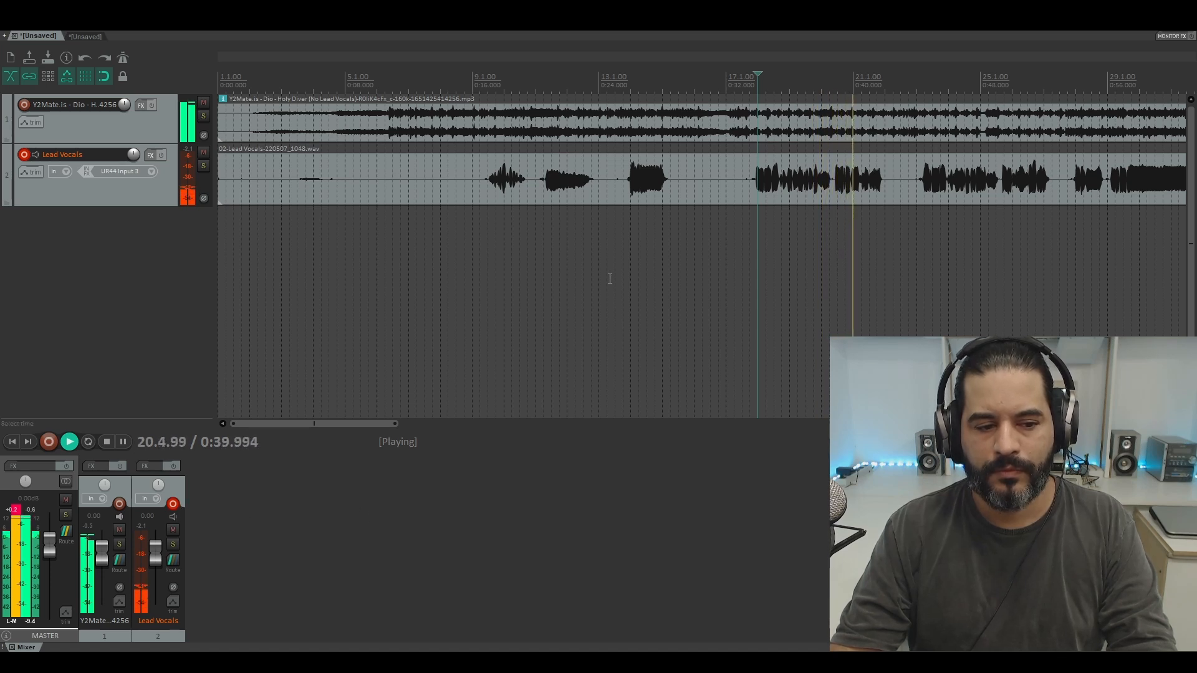
pyautogui.scroll(-3, 604, 275)
pyautogui.click(571, 224)
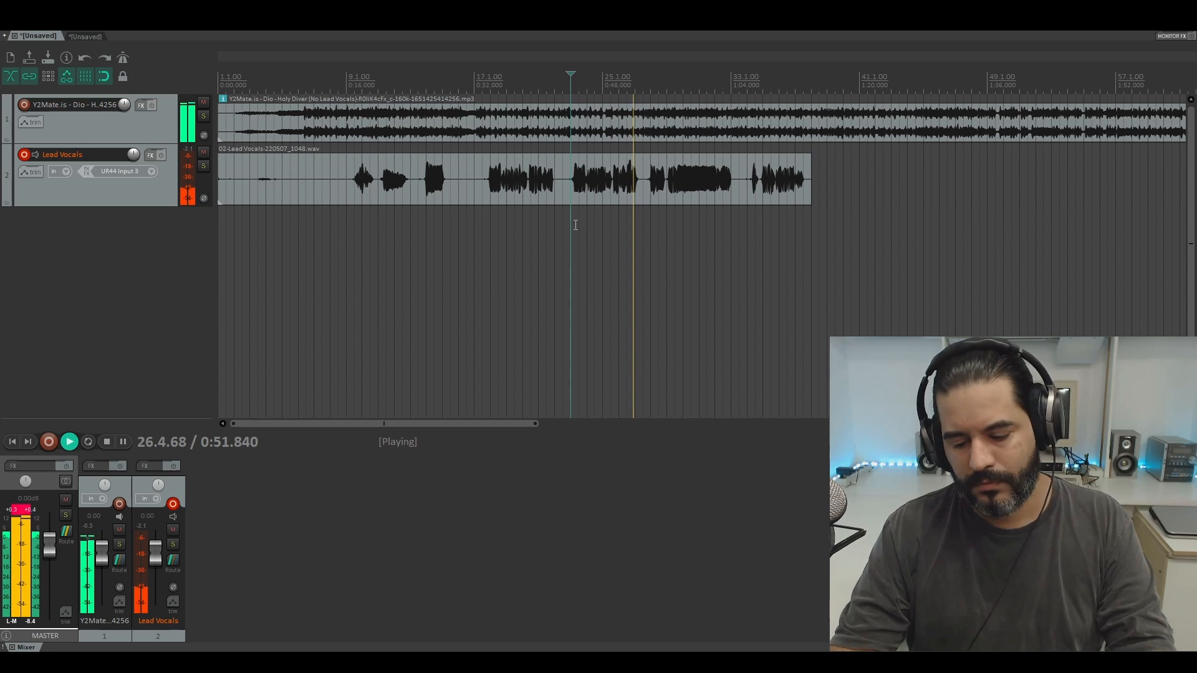
pyautogui.press('space')
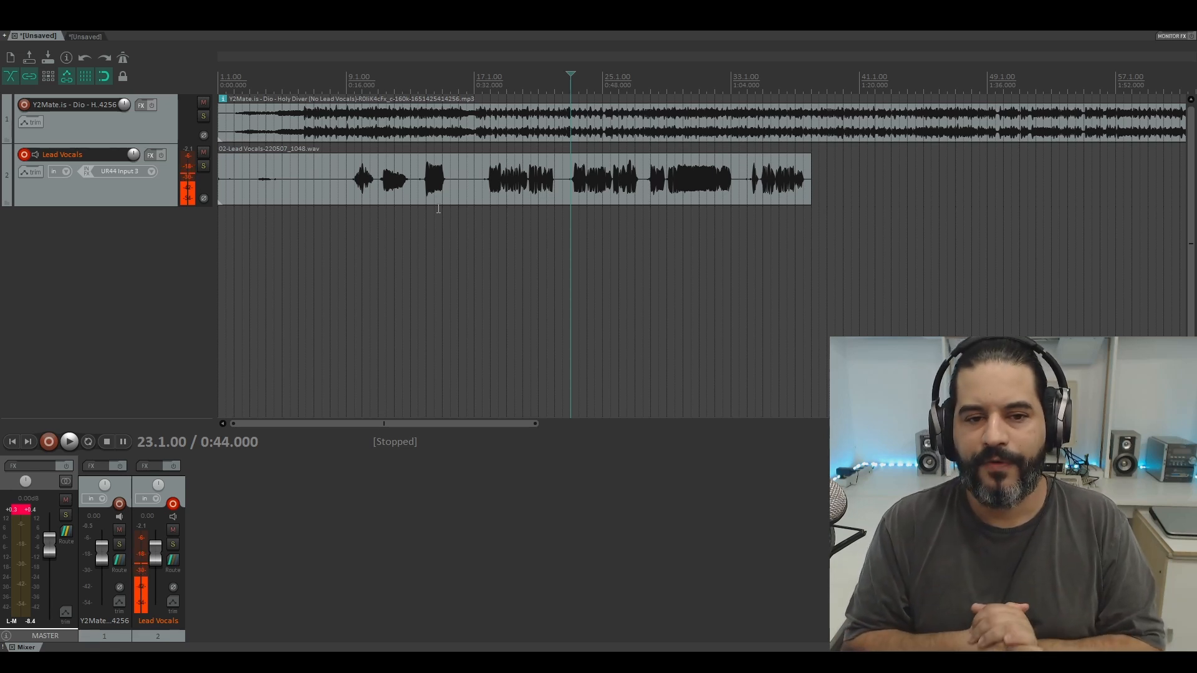
# Mark a time selection over the vocal phrase from about 0:32 to 0:43, and reduce it to a short spot around 0:41
pyautogui.moveTo(474, 222); pyautogui.dragTo(561, 238)
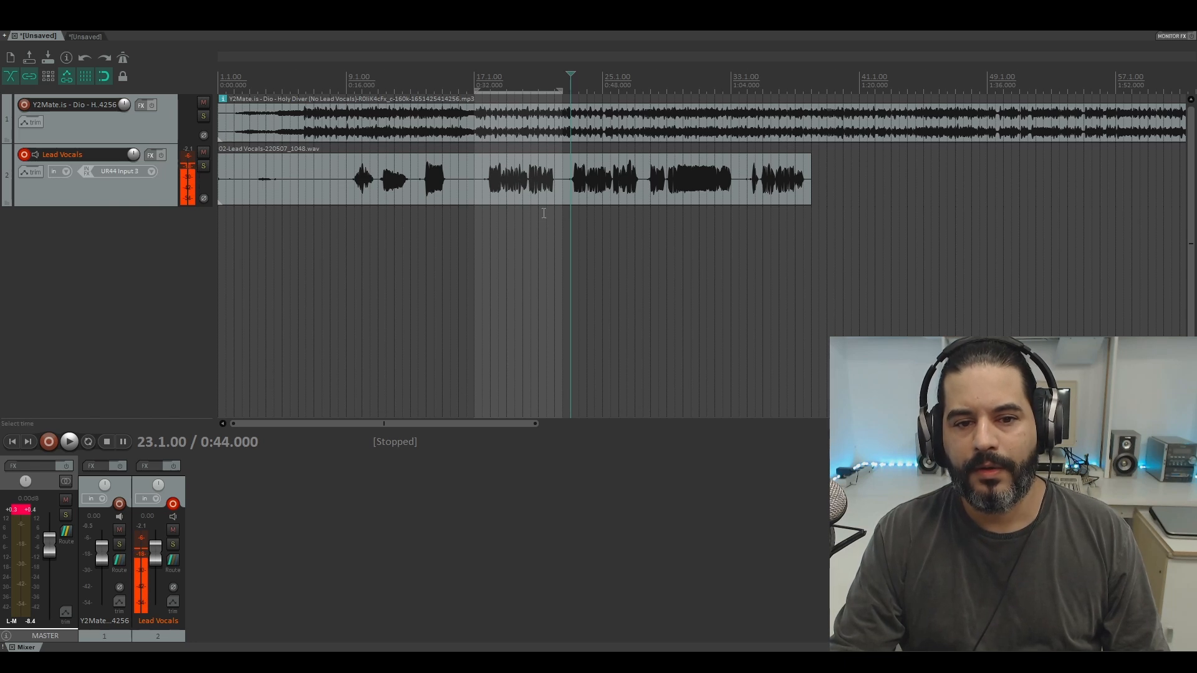
pyautogui.moveTo(545, 213); pyautogui.dragTo(543, 230)
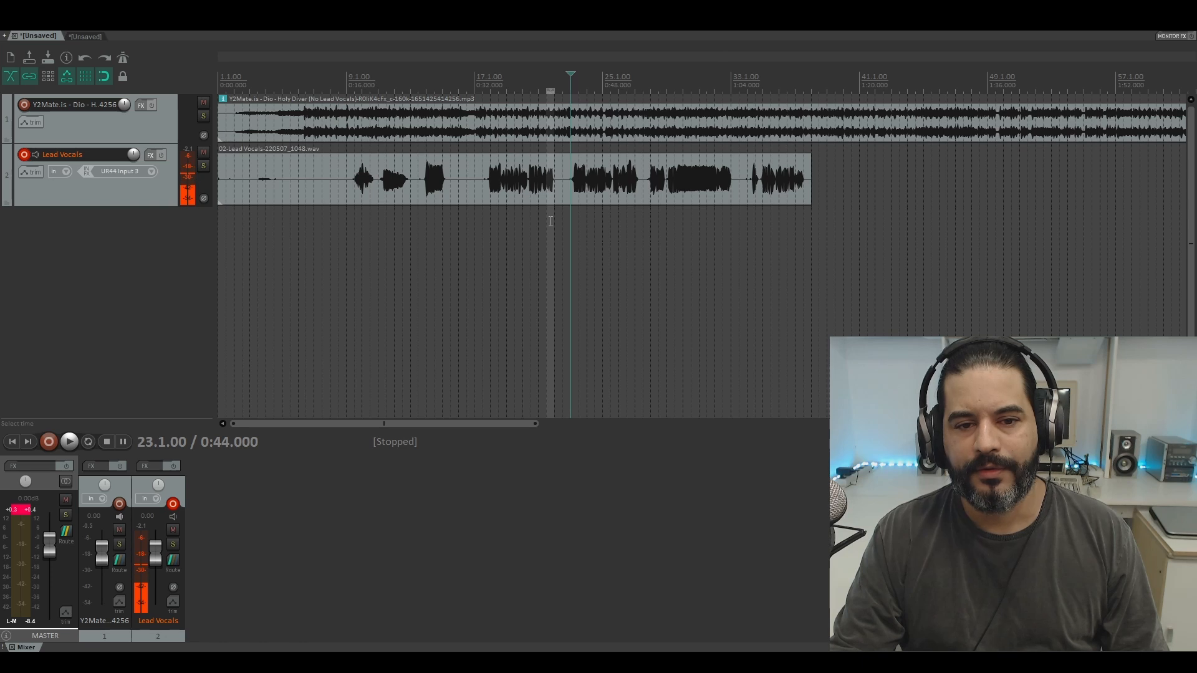
pyautogui.click(546, 222)
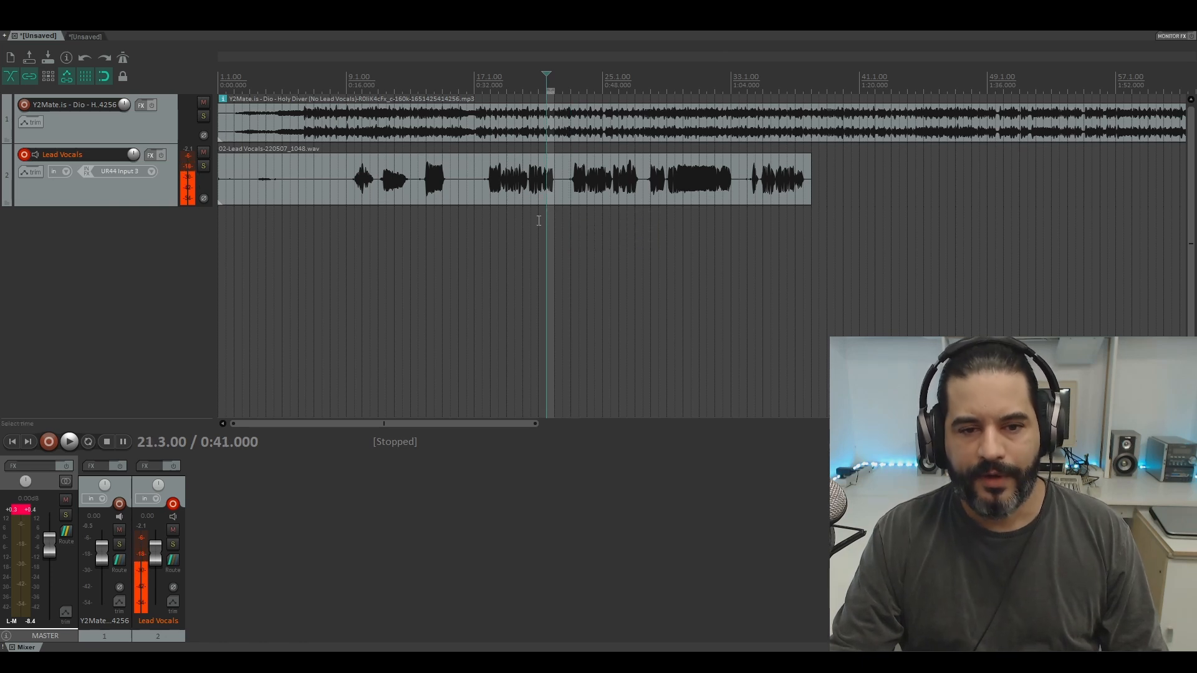
# Listen to the vocal take from 0:39, 0:51 and 0:54, and place the edit cursor at 0:58
pyautogui.click(531, 232)
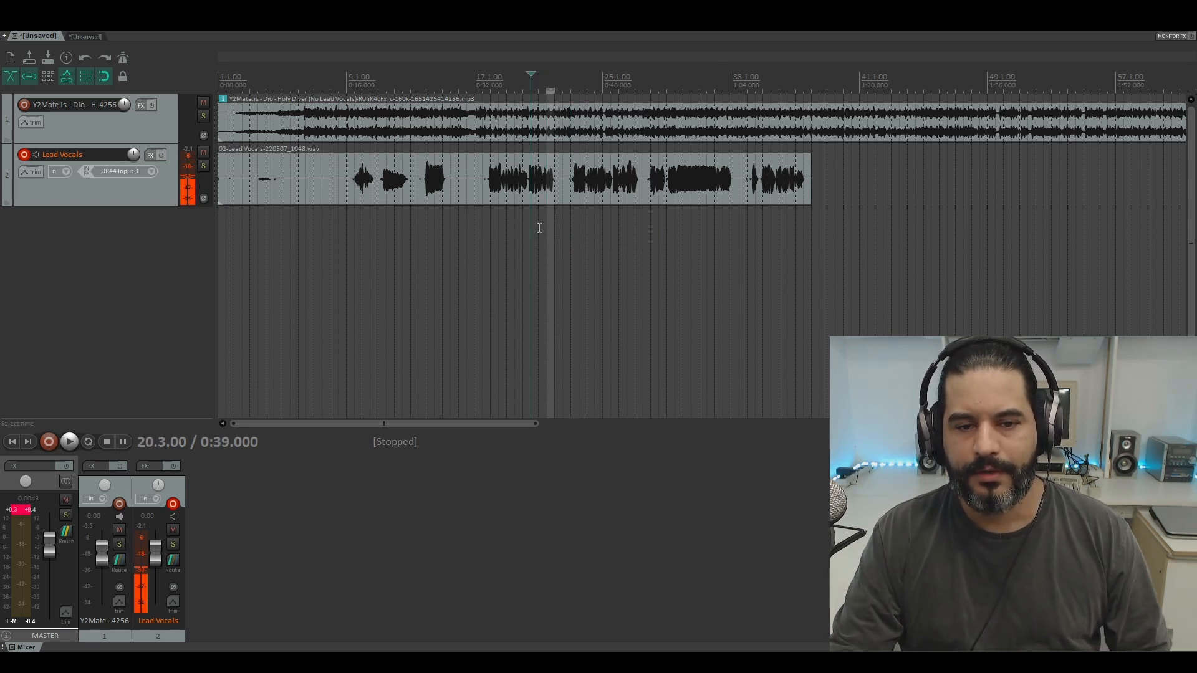
pyautogui.press('space')
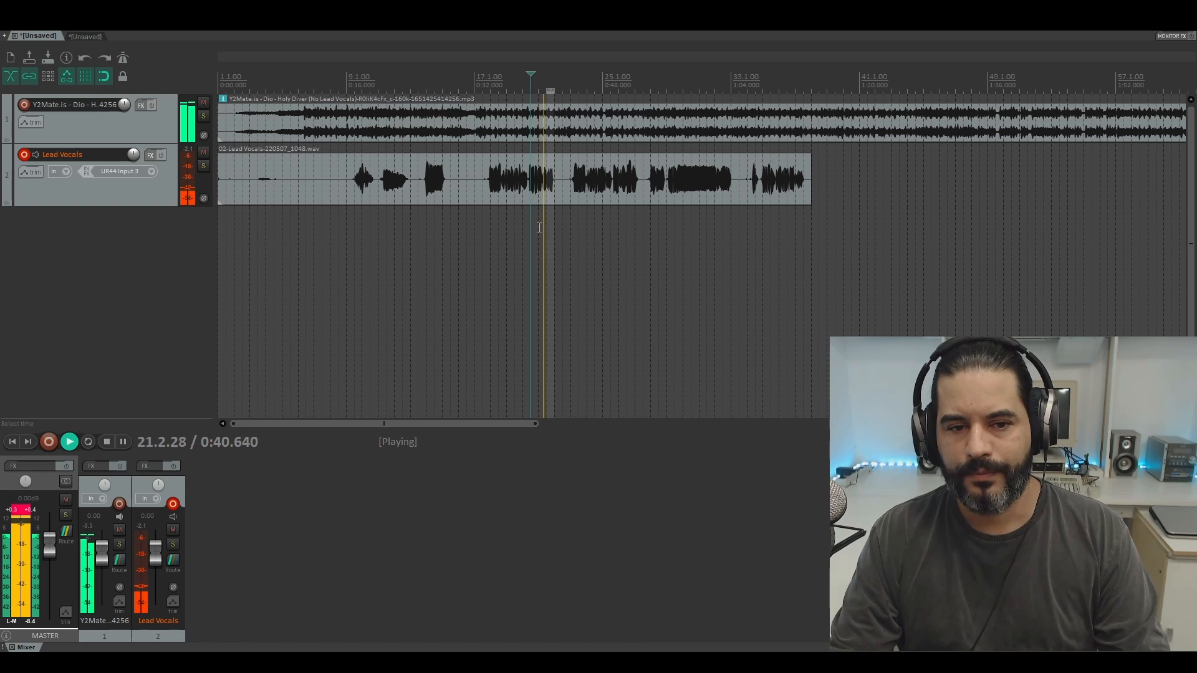
pyautogui.press('space')
pyautogui.click(627, 226)
pyautogui.press('space')
pyautogui.press('space')
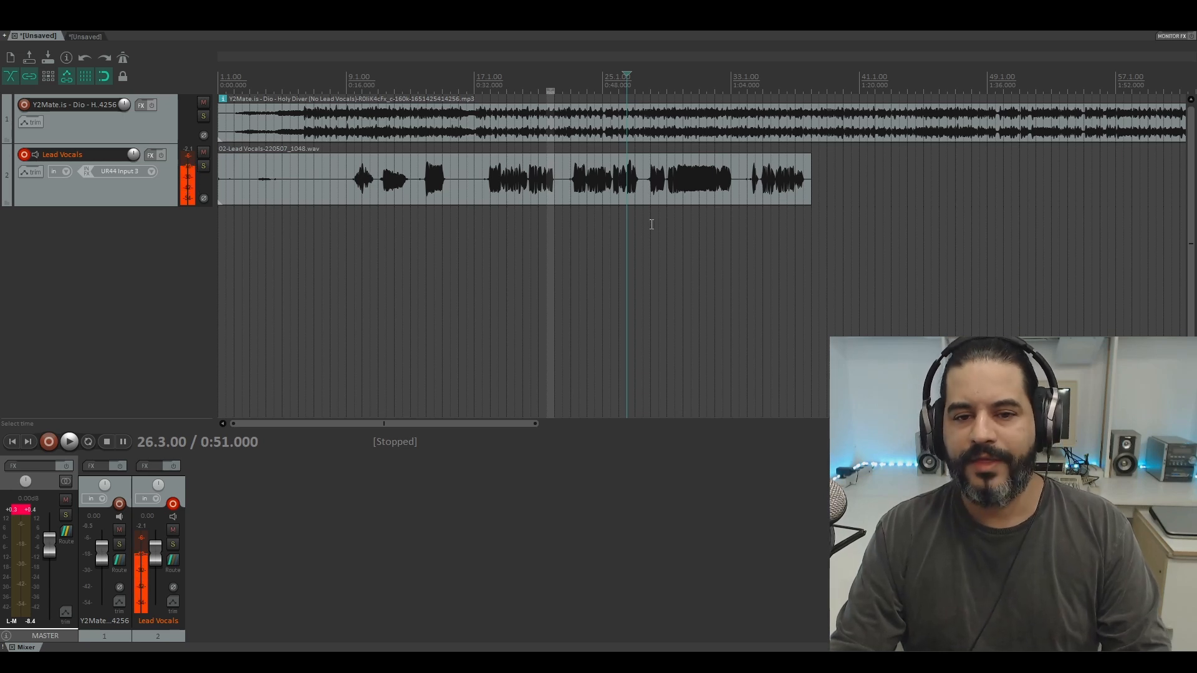
pyautogui.click(650, 224)
pyautogui.press('space')
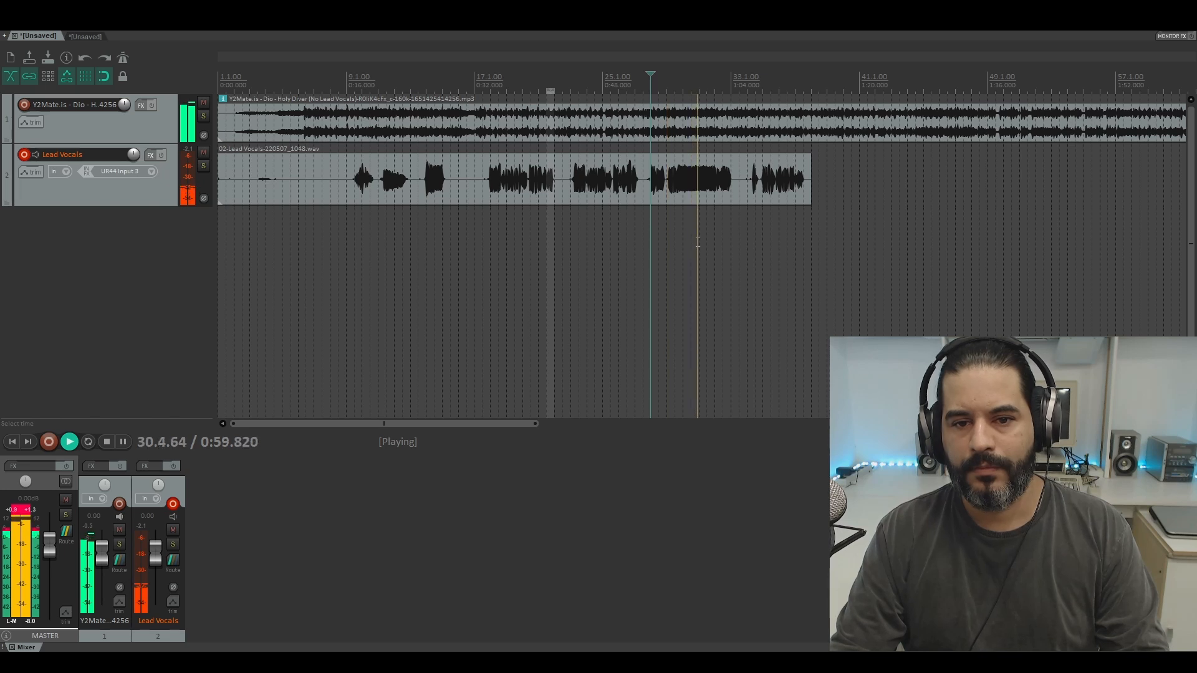
pyautogui.press('space')
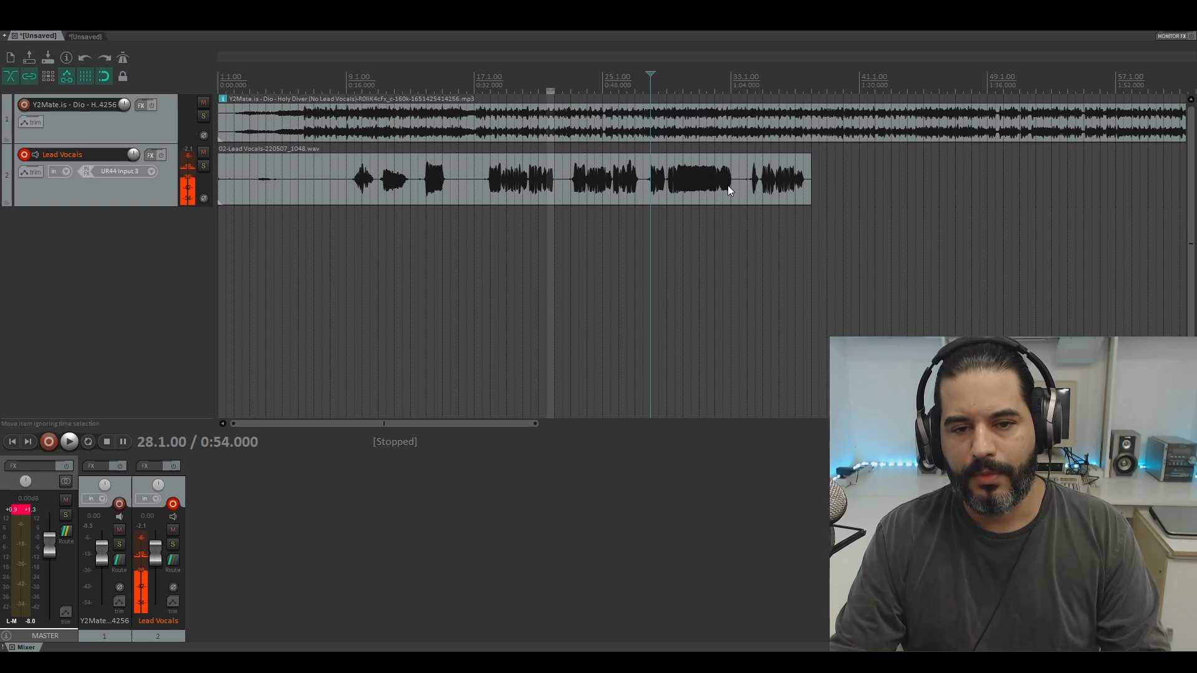
pyautogui.click(685, 229)
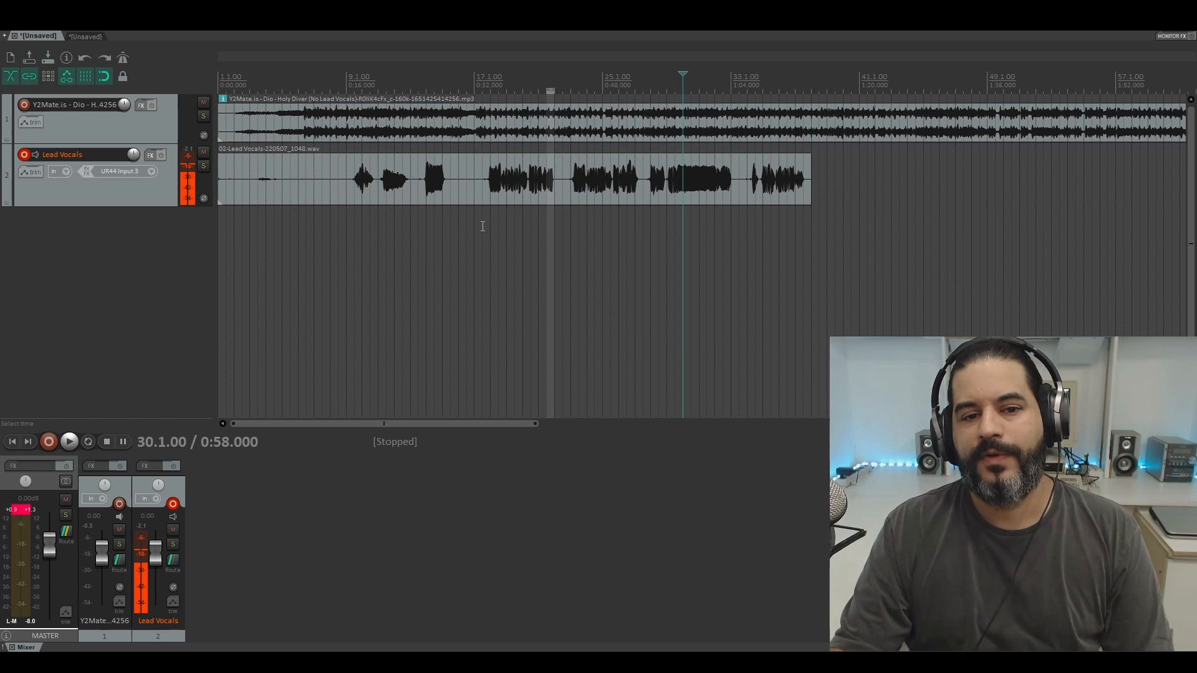
# Set a time selection around the vocal phrase from about 0:33 to 0:42, with the edit cursor at 0:26
pyautogui.moveTo(475, 226); pyautogui.dragTo(559, 218)
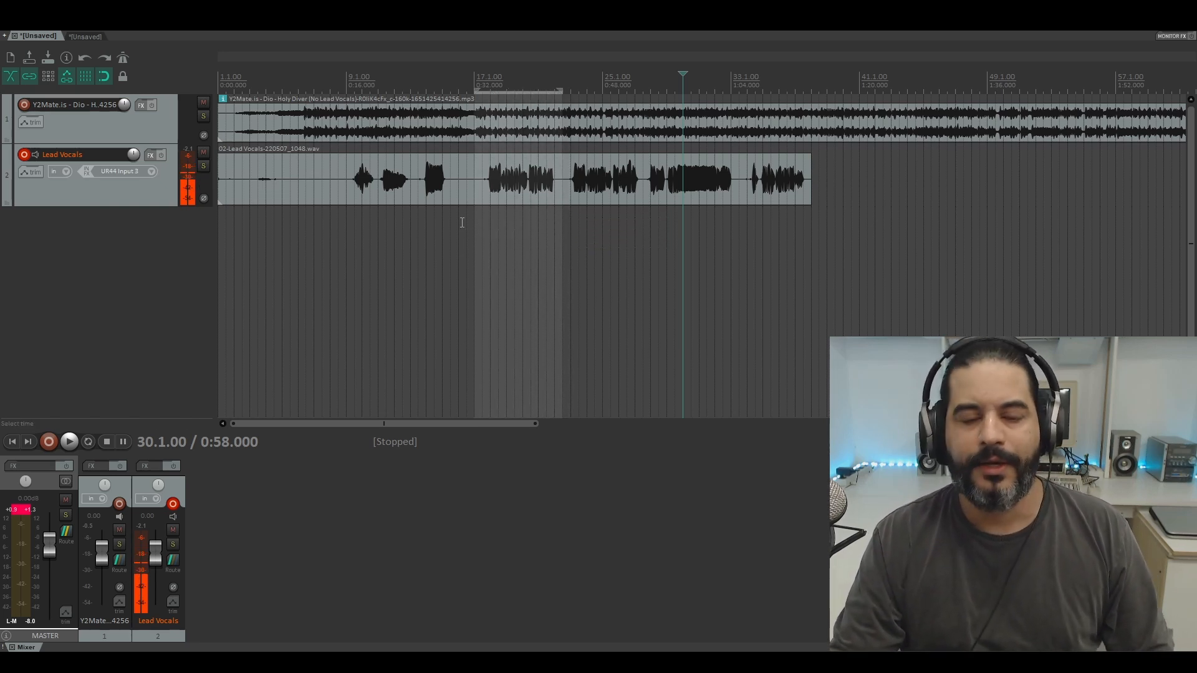
pyautogui.click(423, 261)
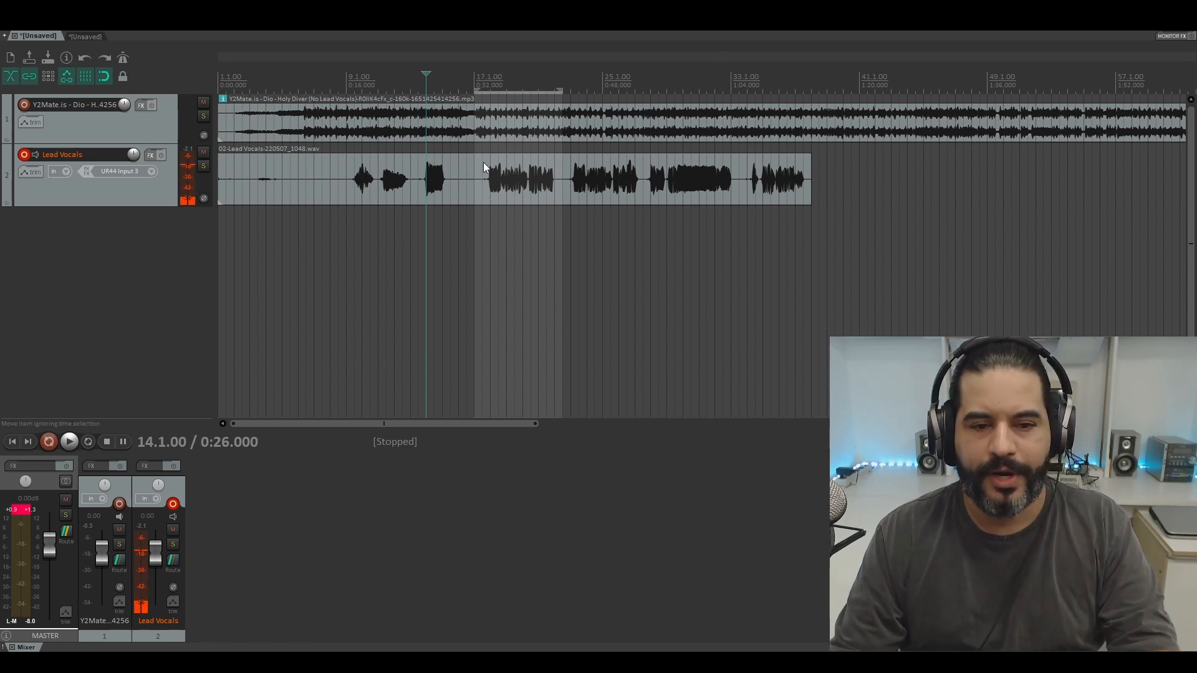
pyautogui.moveTo(479, 95); pyautogui.dragTo(483, 95)
pyautogui.moveTo(563, 91); pyautogui.dragTo(554, 90)
pyautogui.scroll(4, 652, 137)
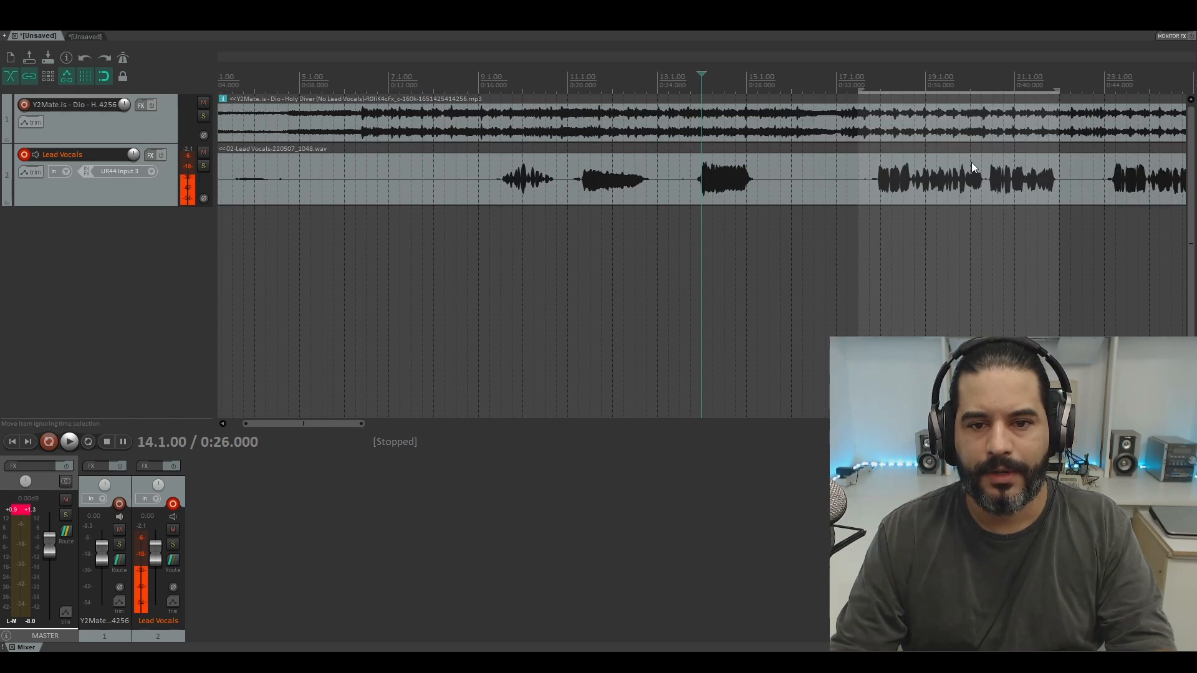
pyautogui.moveTo(1059, 91); pyautogui.dragTo(1070, 92)
pyautogui.moveTo(860, 90); pyautogui.dragTo(869, 90)
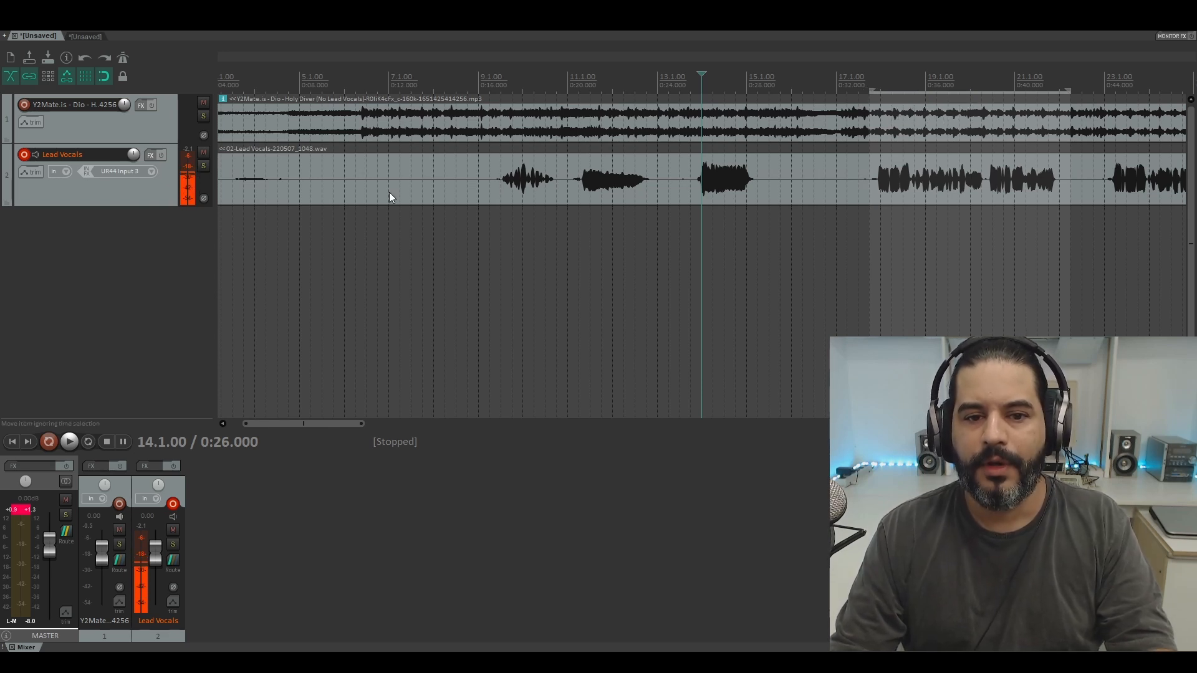
# Split the Lead Vocals take at about 0:20, before its second sung phrase, and select the first piece
pyautogui.click(566, 197)
pyautogui.press('s')
pyautogui.click(513, 190)
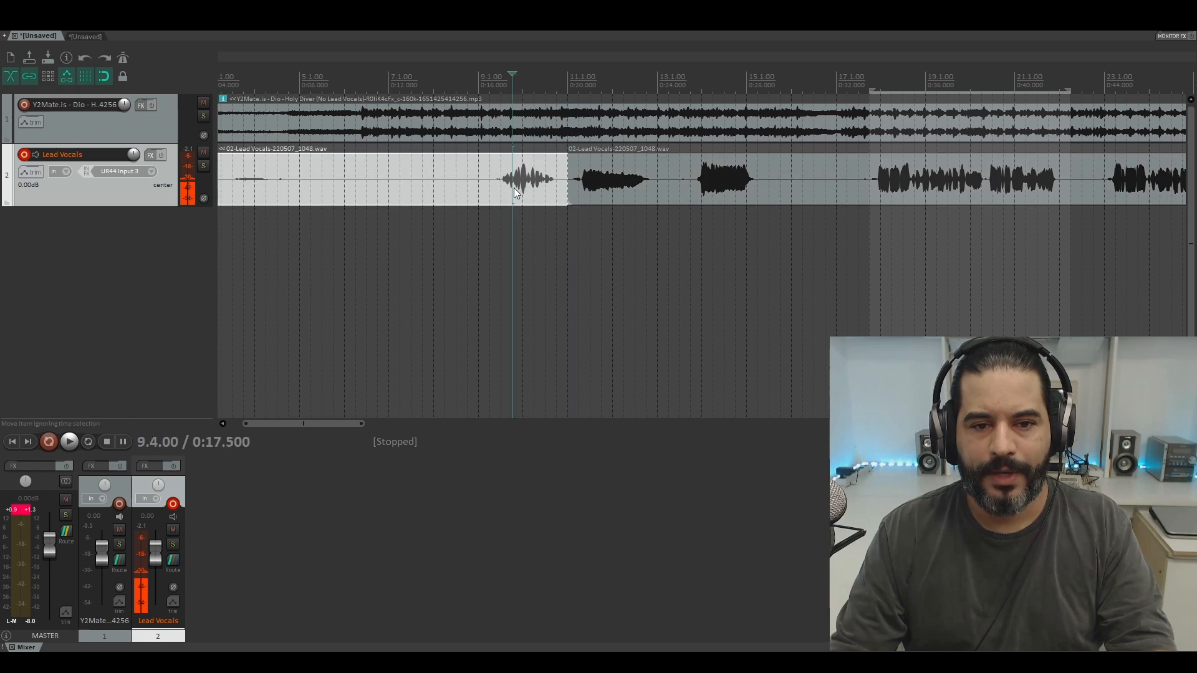
# Listen to the first Lead Vocals piece from 0:17, and delete that piece
pyautogui.click(500, 256)
pyautogui.press('space')
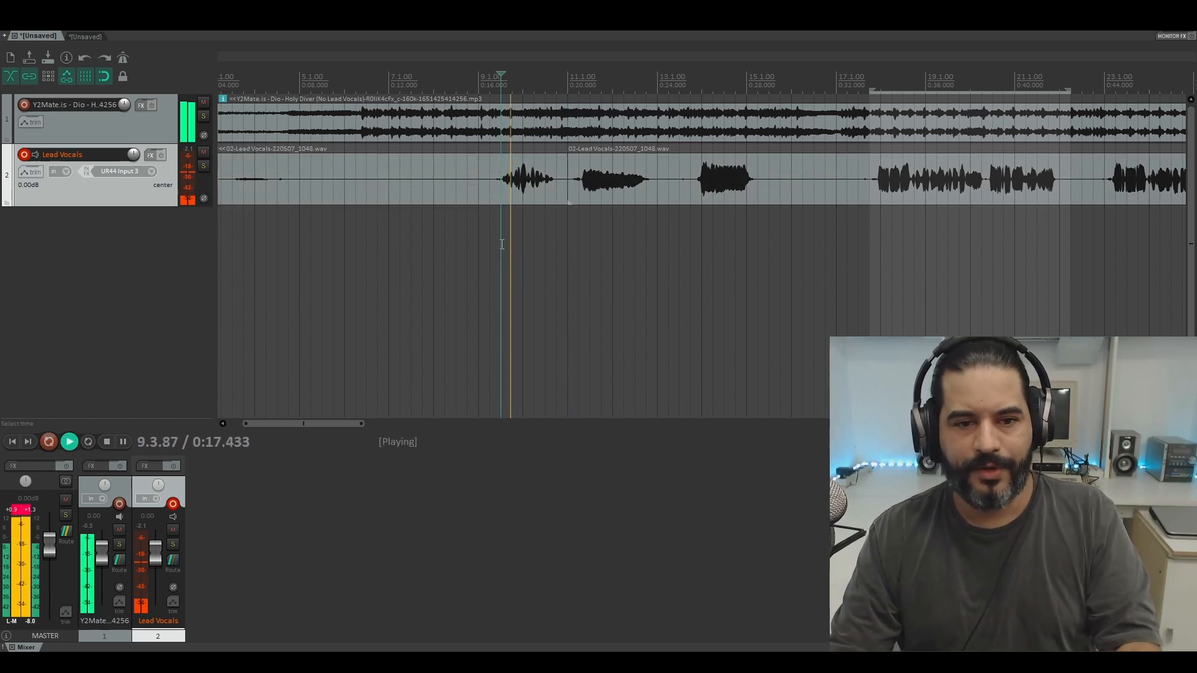
pyautogui.click(503, 198)
pyautogui.press('Delete')
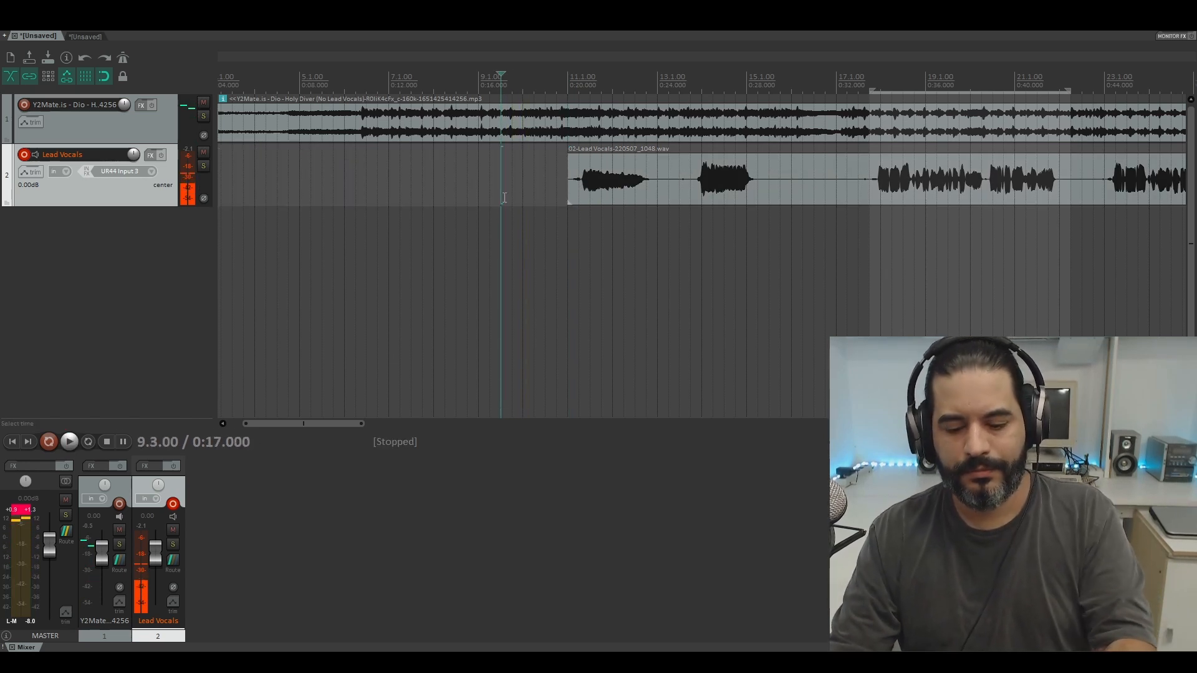
# Listen to the remaining Lead Vocals take from about 0:19 and from 0:25.5
pyautogui.click(560, 251)
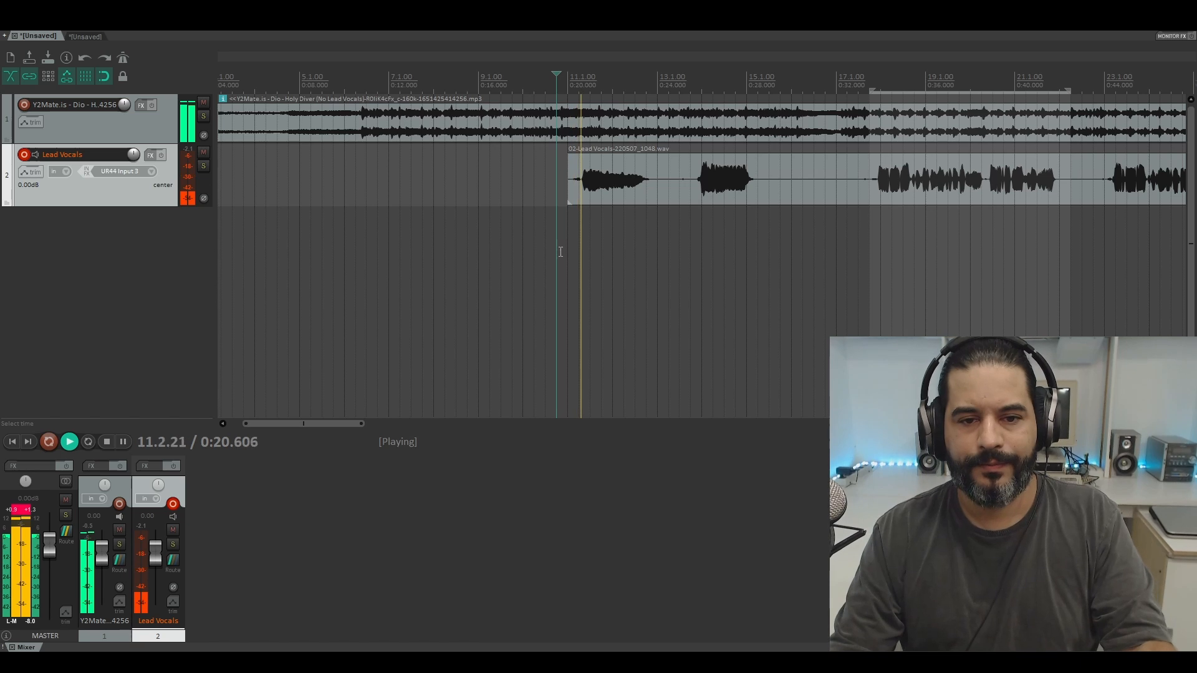
pyautogui.click(689, 231)
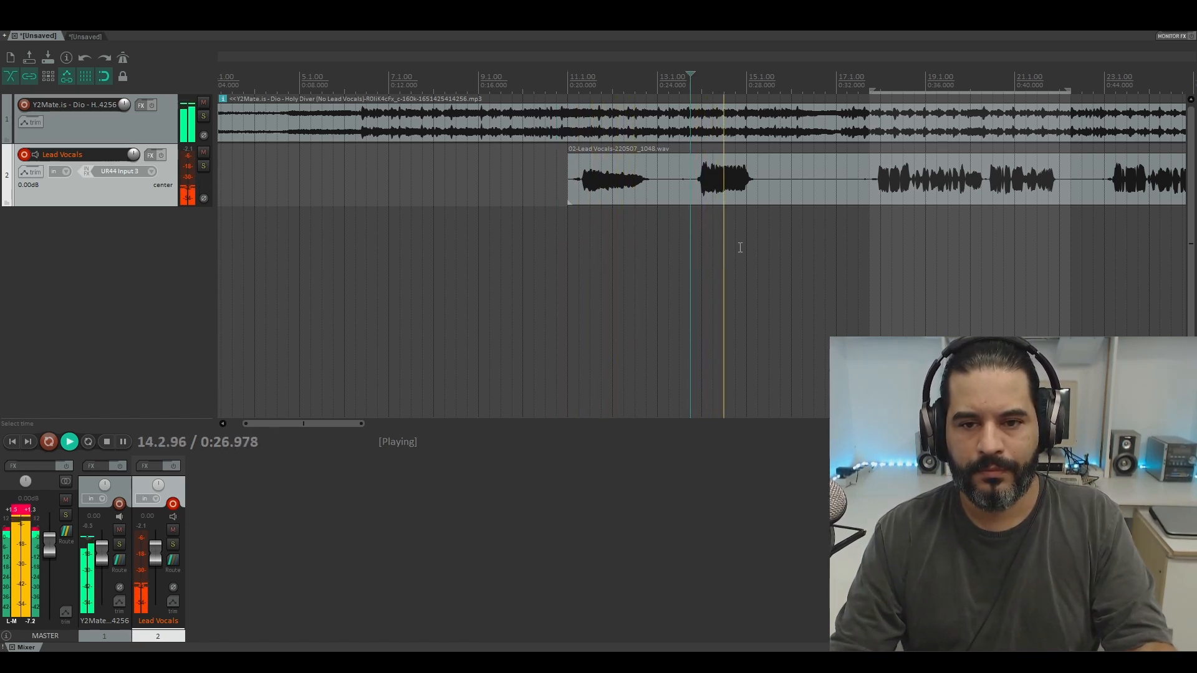
pyautogui.press('space')
# Extend the time selection's end to about 0:53, and record a new Lead Vocals take over it with playback starting at 0:25.5
pyautogui.scroll(-2, 796, 220)
pyautogui.scroll(-1, 795, 219)
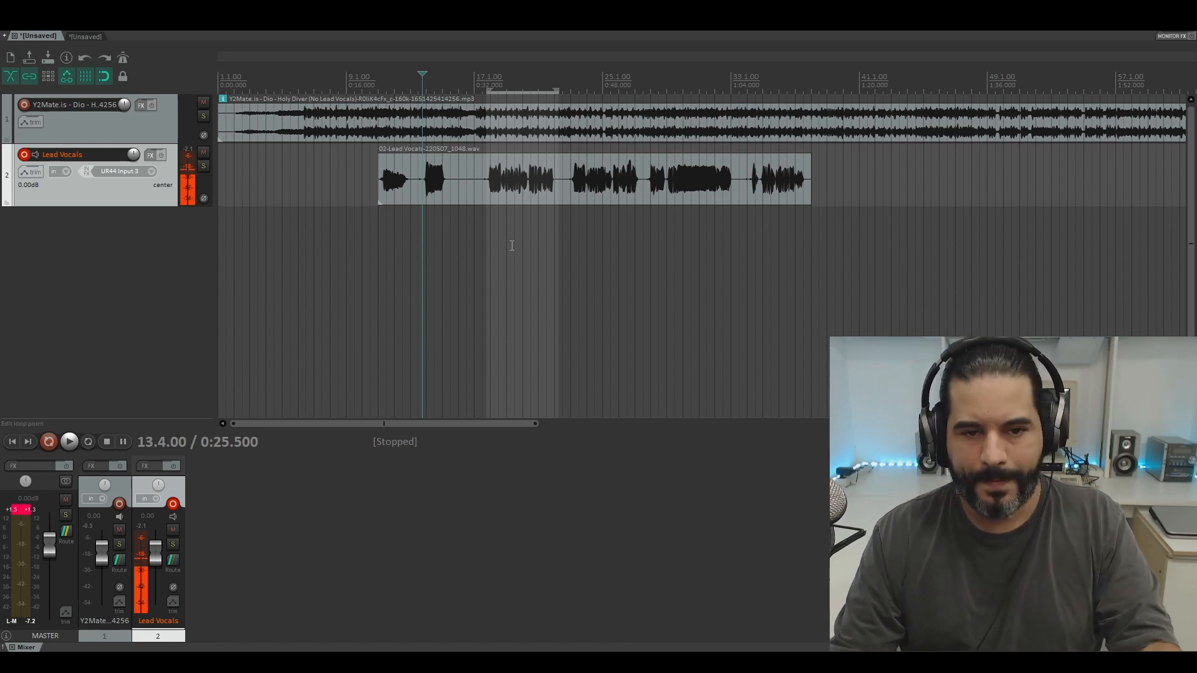
pyautogui.moveTo(556, 91); pyautogui.dragTo(643, 91)
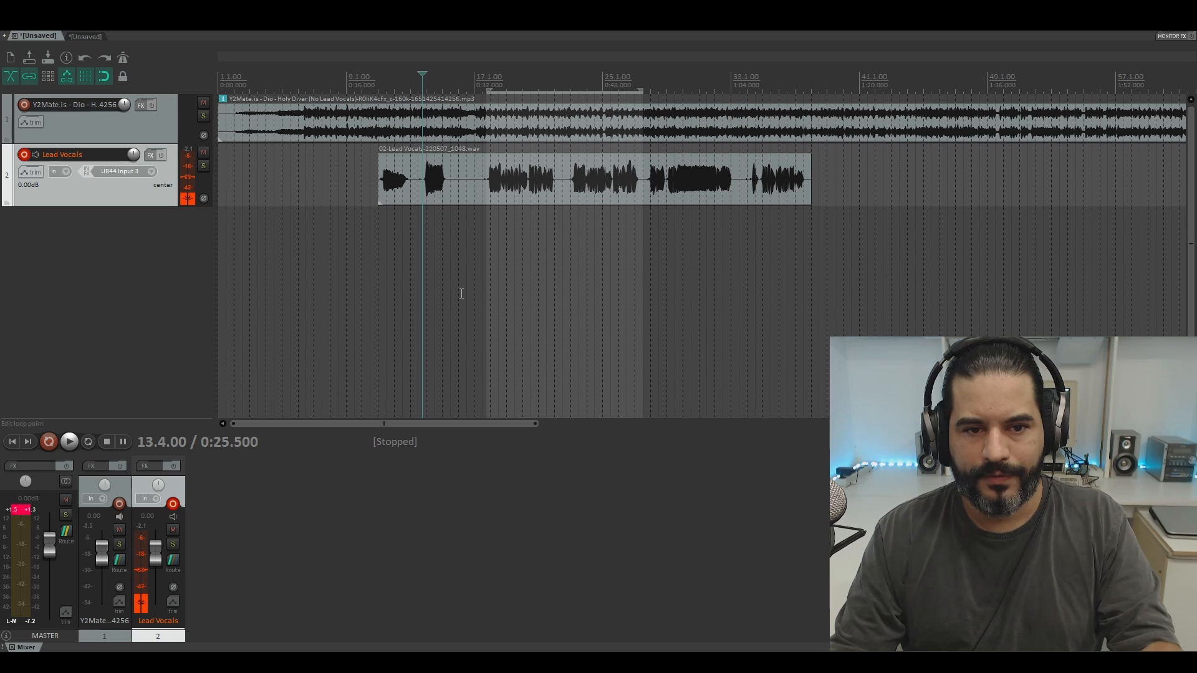
pyautogui.hotkey('ctrl', 'r')
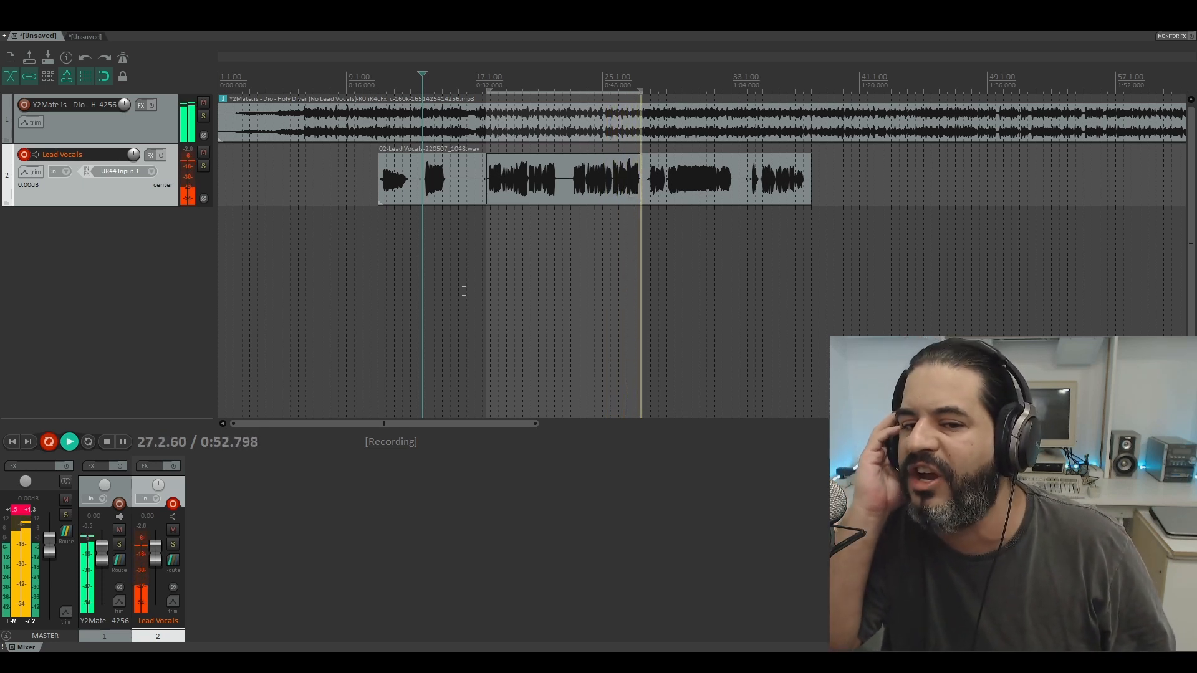
pyautogui.press('space')
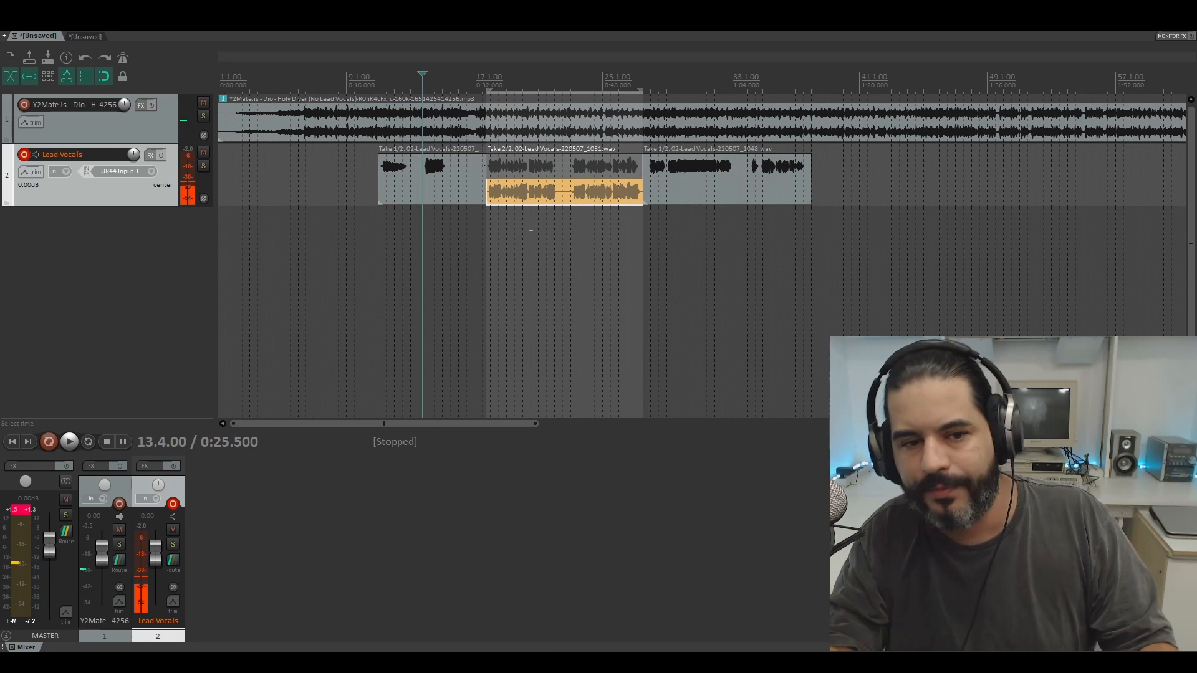
# Play back the newly recorded vocal take from 0:33.5 to the end of the time selection
pyautogui.click(488, 238)
pyautogui.press('space')
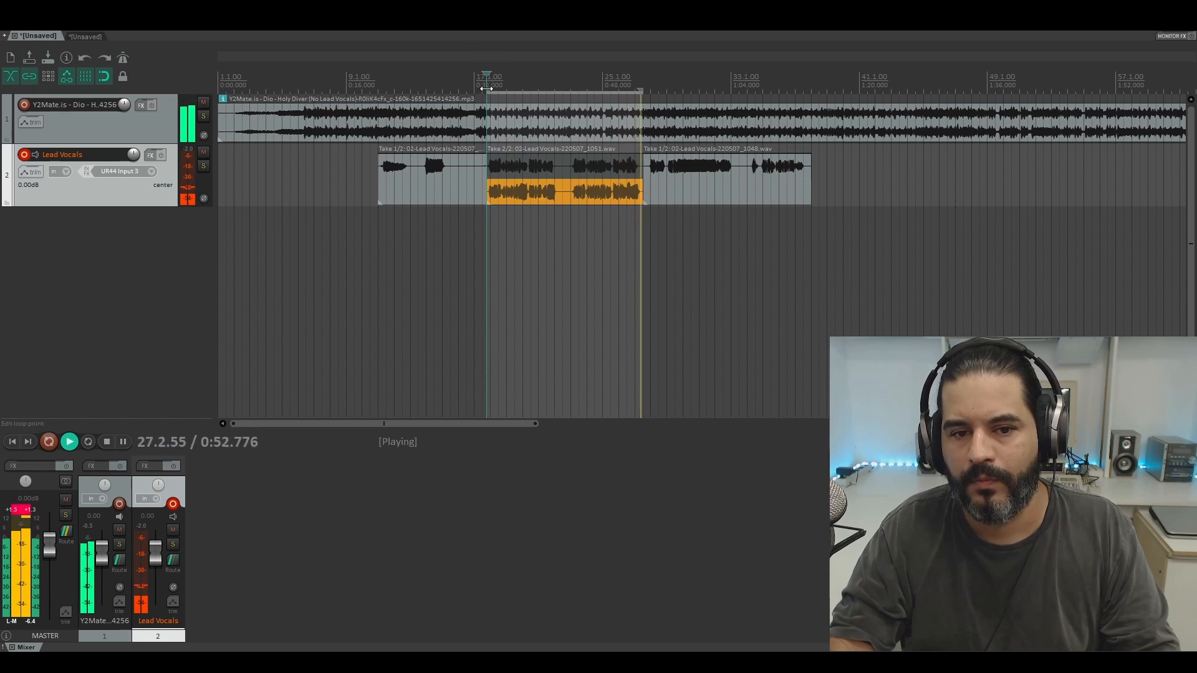
pyautogui.press('space')
# Move the time selection to about 0:53–1:05, and record a new vocal take over it with playback starting at 0:45
pyautogui.moveTo(486, 88); pyautogui.dragTo(739, 111)
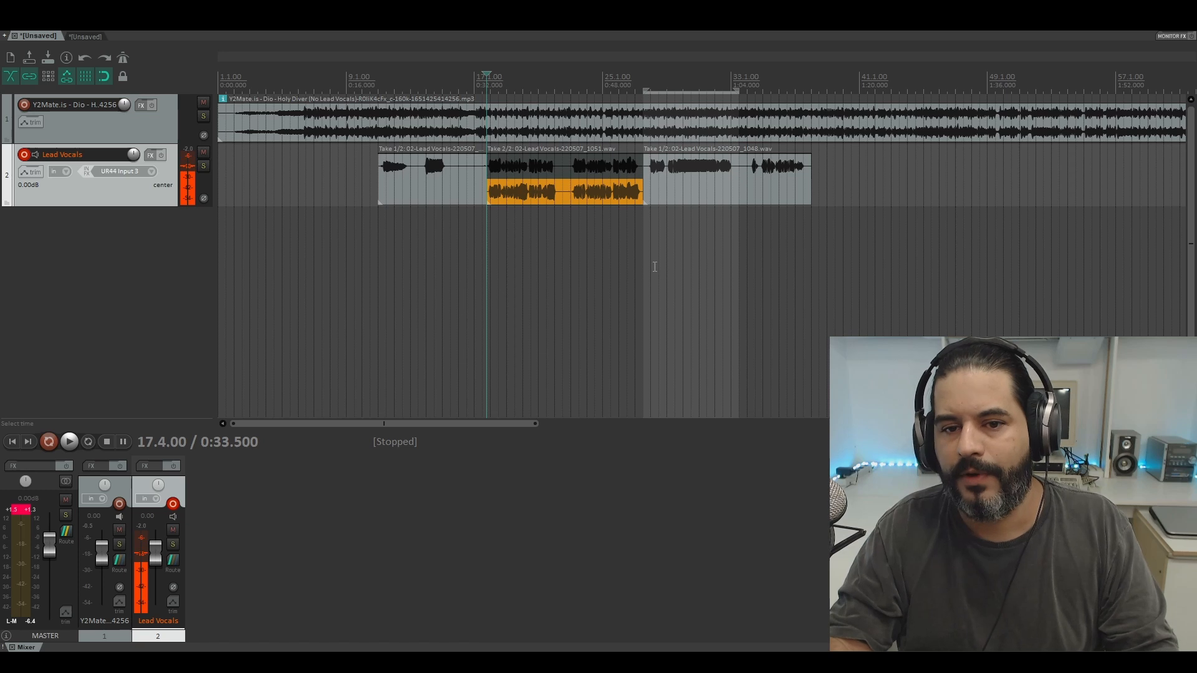
pyautogui.click(577, 83)
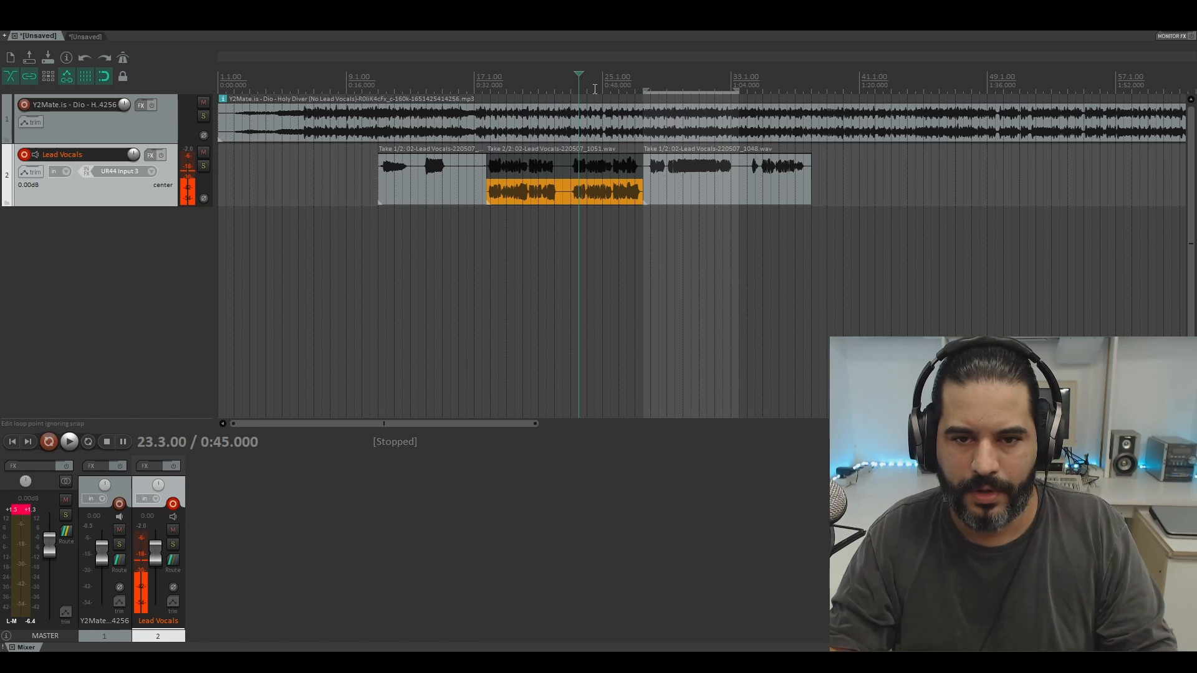
pyautogui.hotkey('ctrl', 'r')
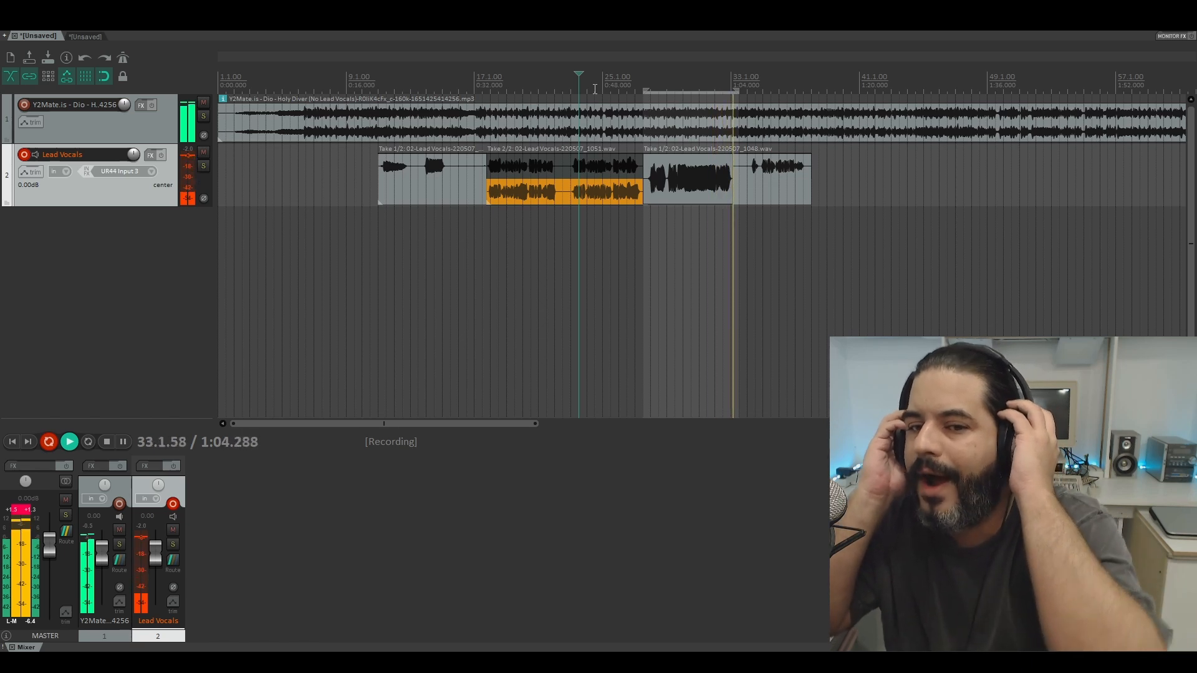
pyautogui.press('space')
# Compare the old and new takes of the phrase from about 0:53 to 1:05, ending with the new take active
pyautogui.click(669, 250)
pyautogui.press('space')
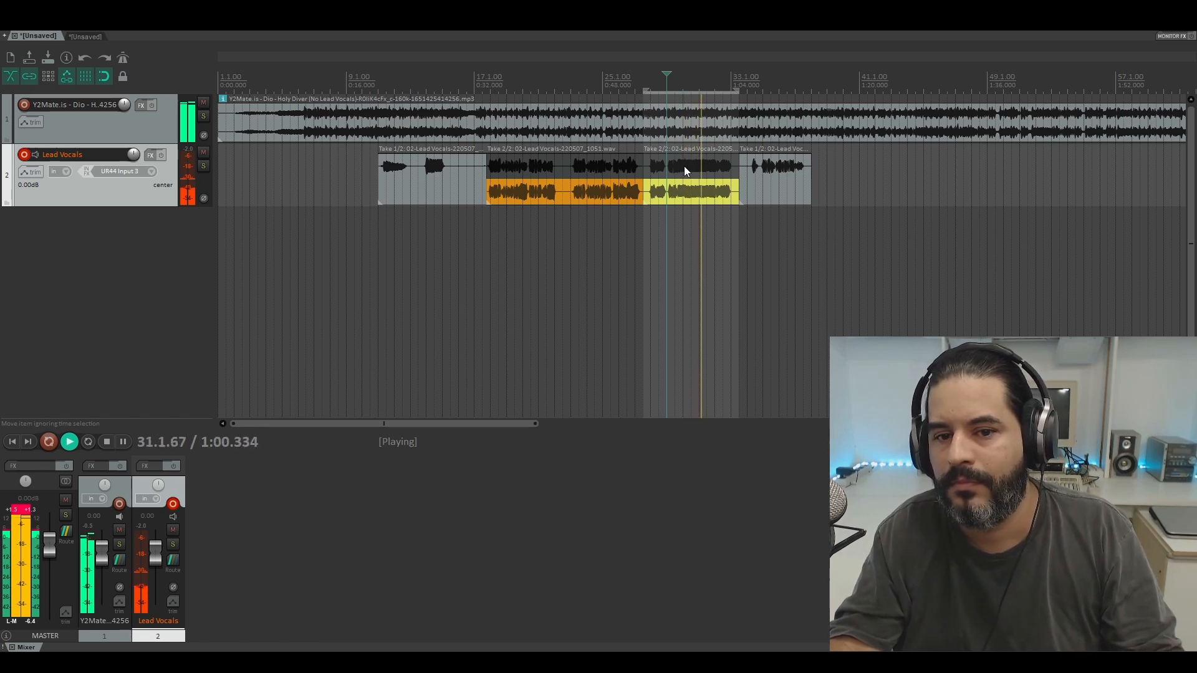
pyautogui.press('space')
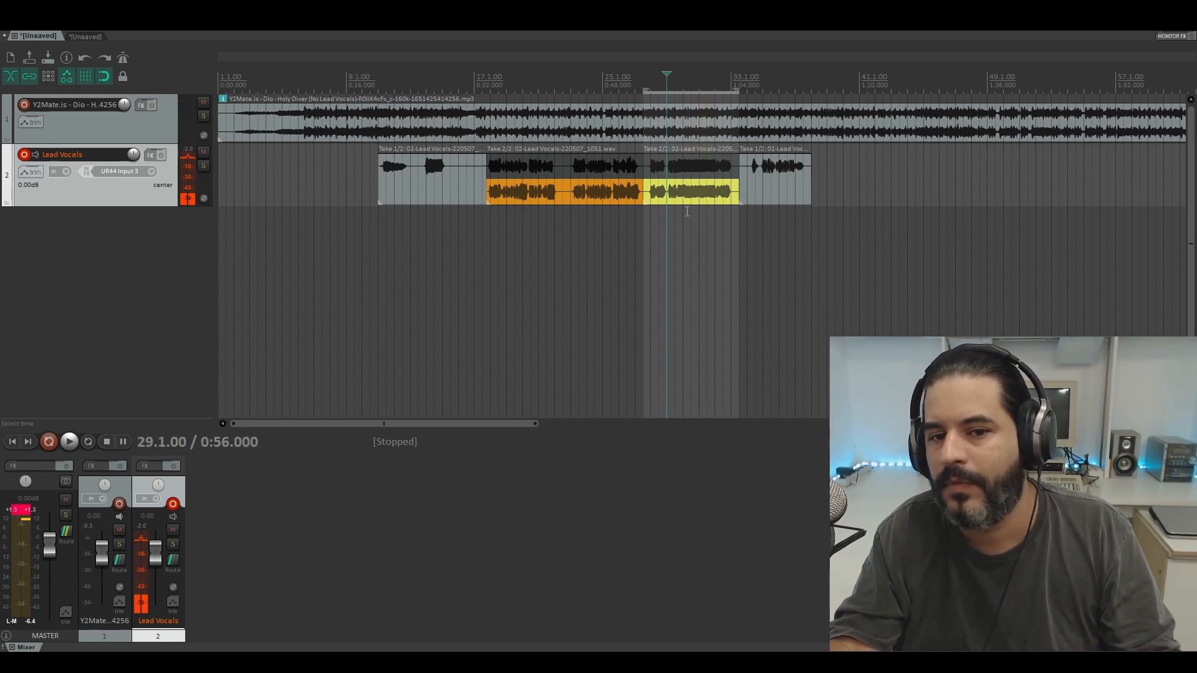
pyautogui.click(682, 163)
pyautogui.press('space')
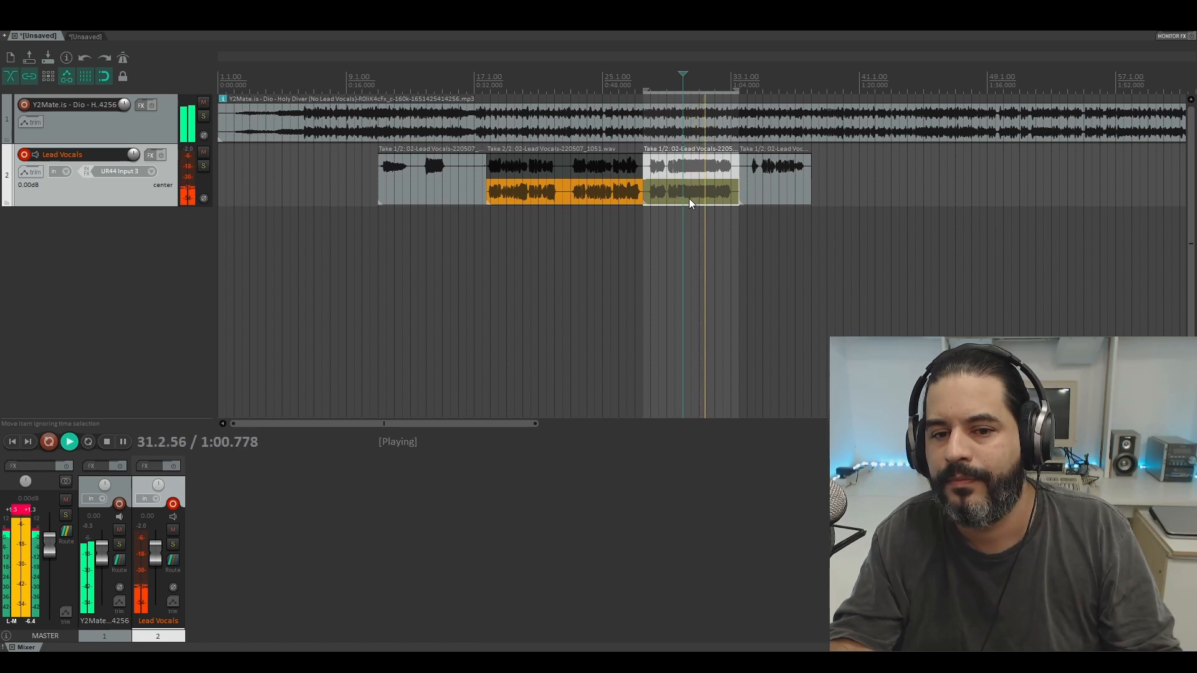
pyautogui.press('space')
pyautogui.click(672, 201)
pyautogui.press('space')
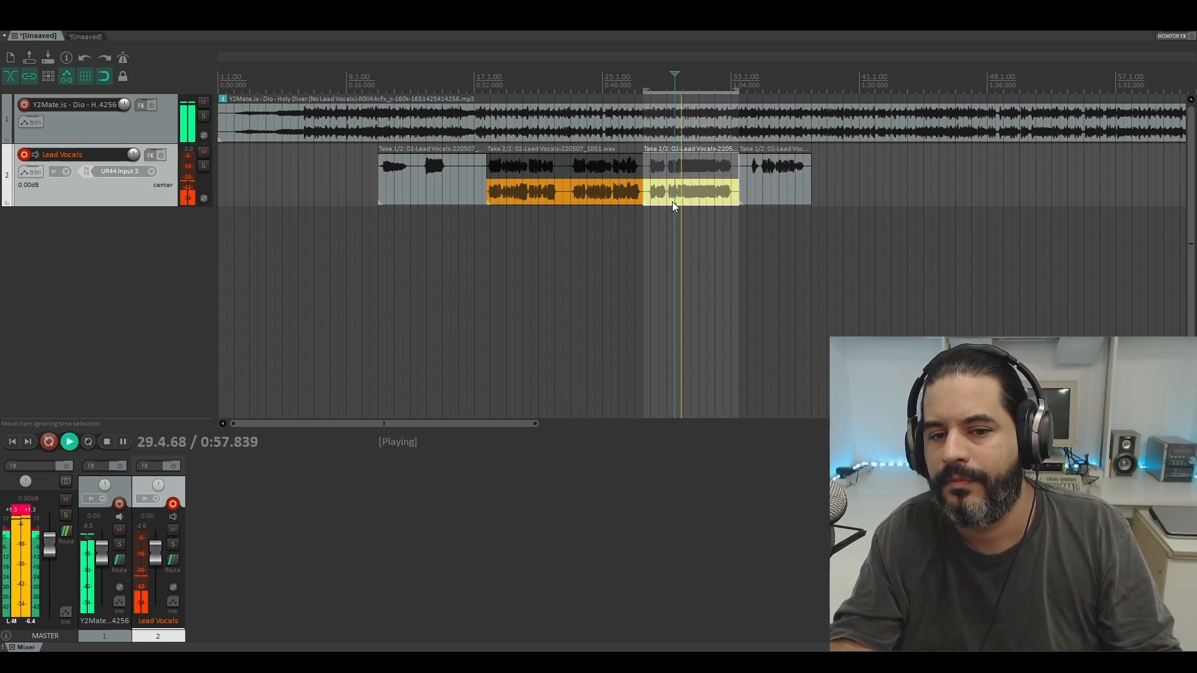
pyautogui.press('space')
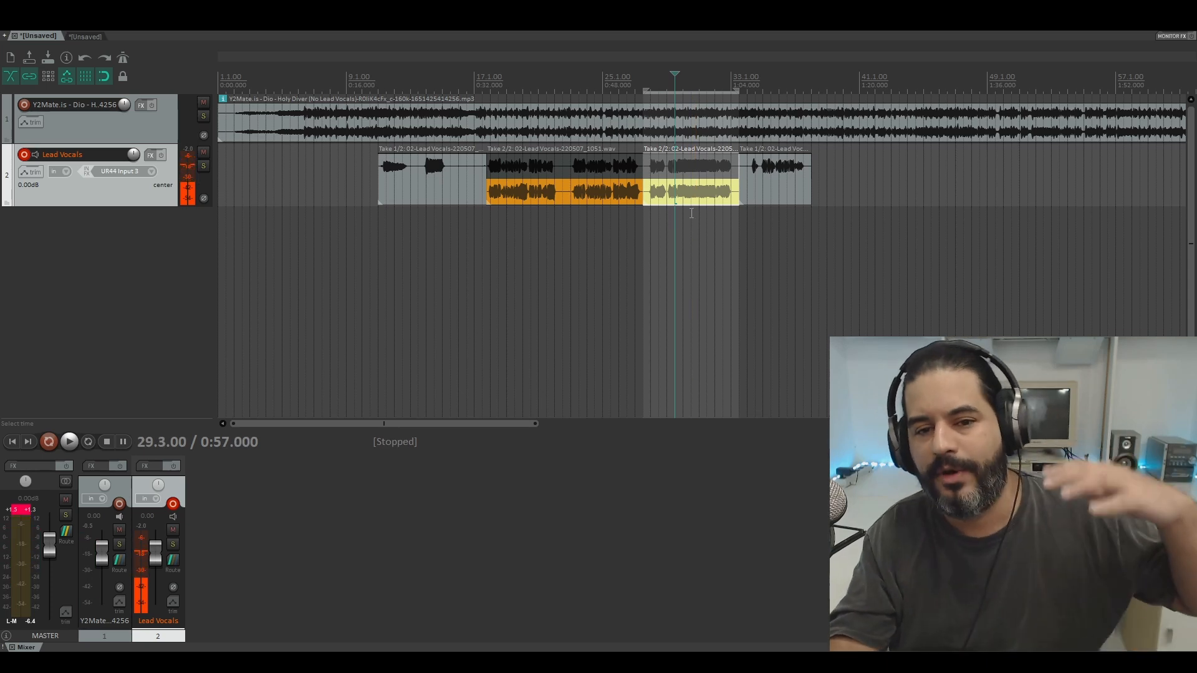
# Listen to the new take of the phrase from its beginning at 0:54
pyautogui.click(652, 218)
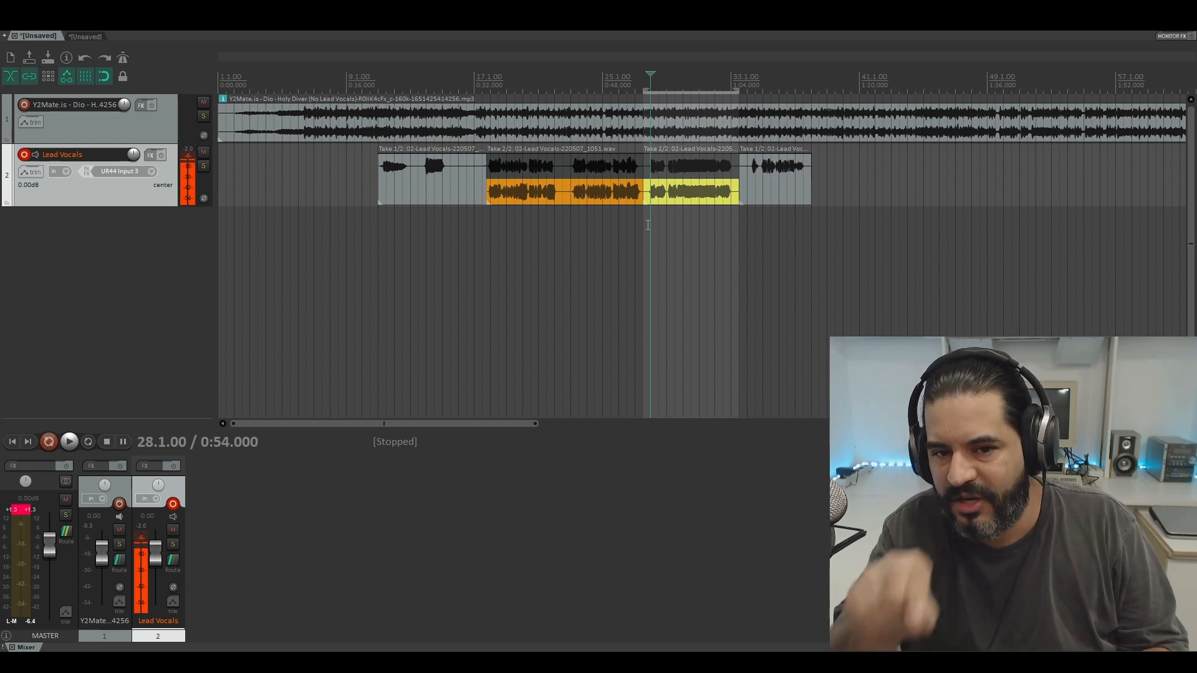
pyautogui.press('space')
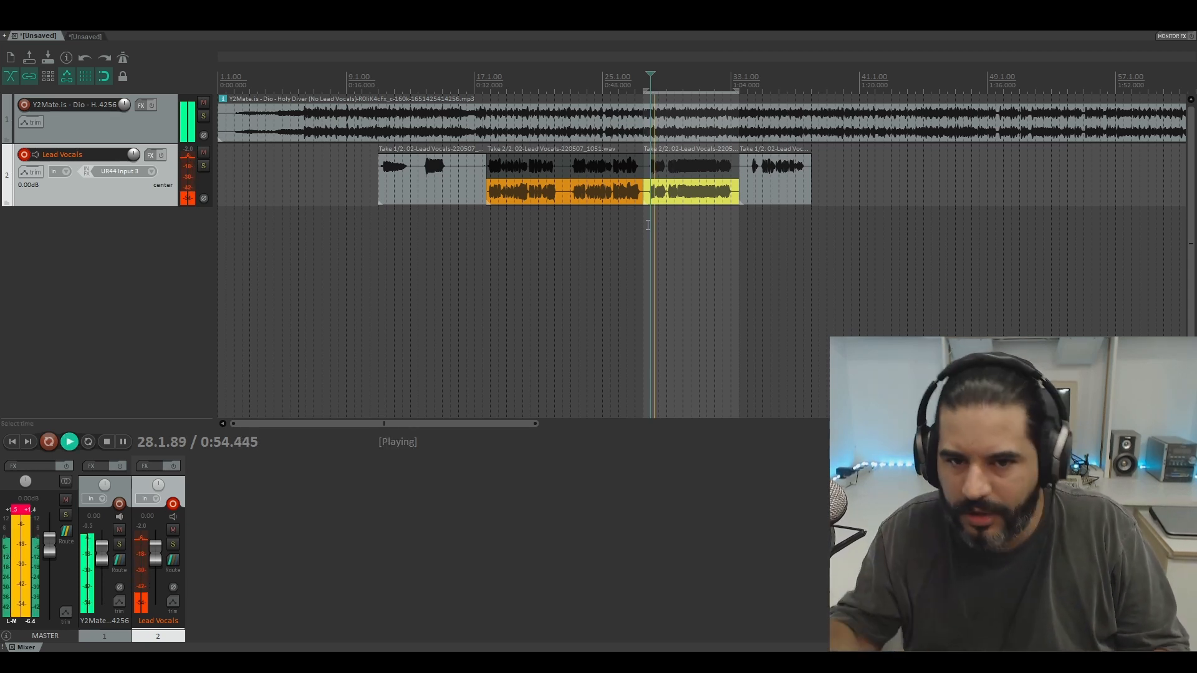
pyautogui.press('space')
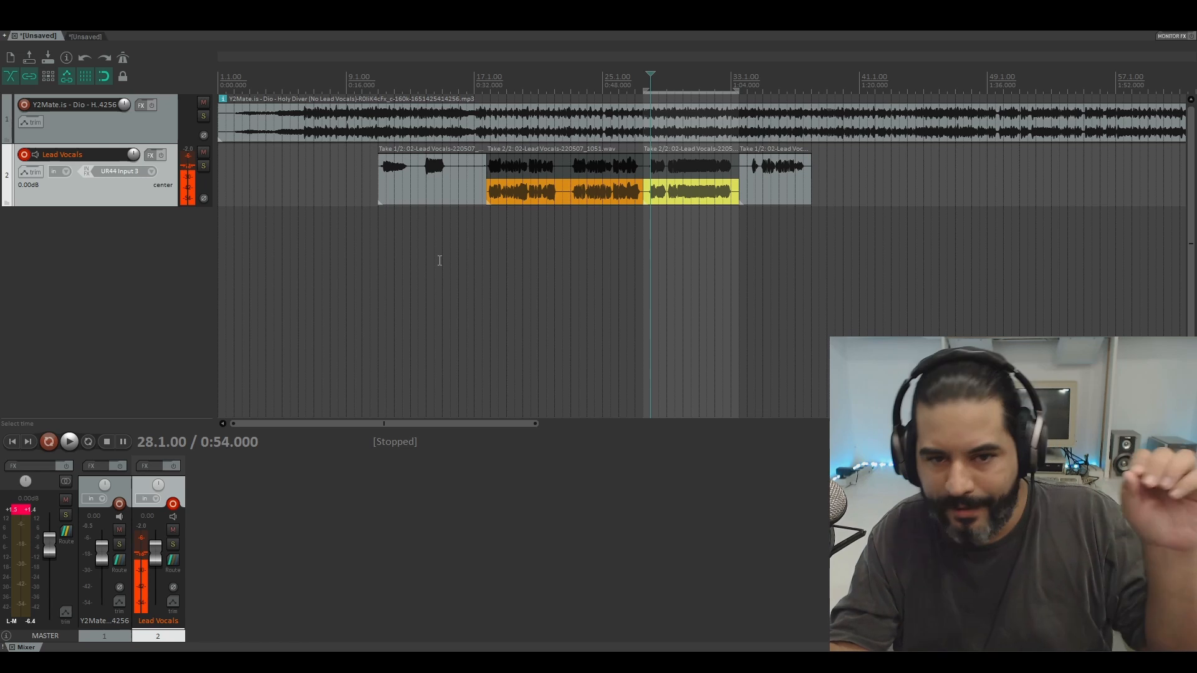
pyautogui.click(754, 172)
pyautogui.press('Delete')
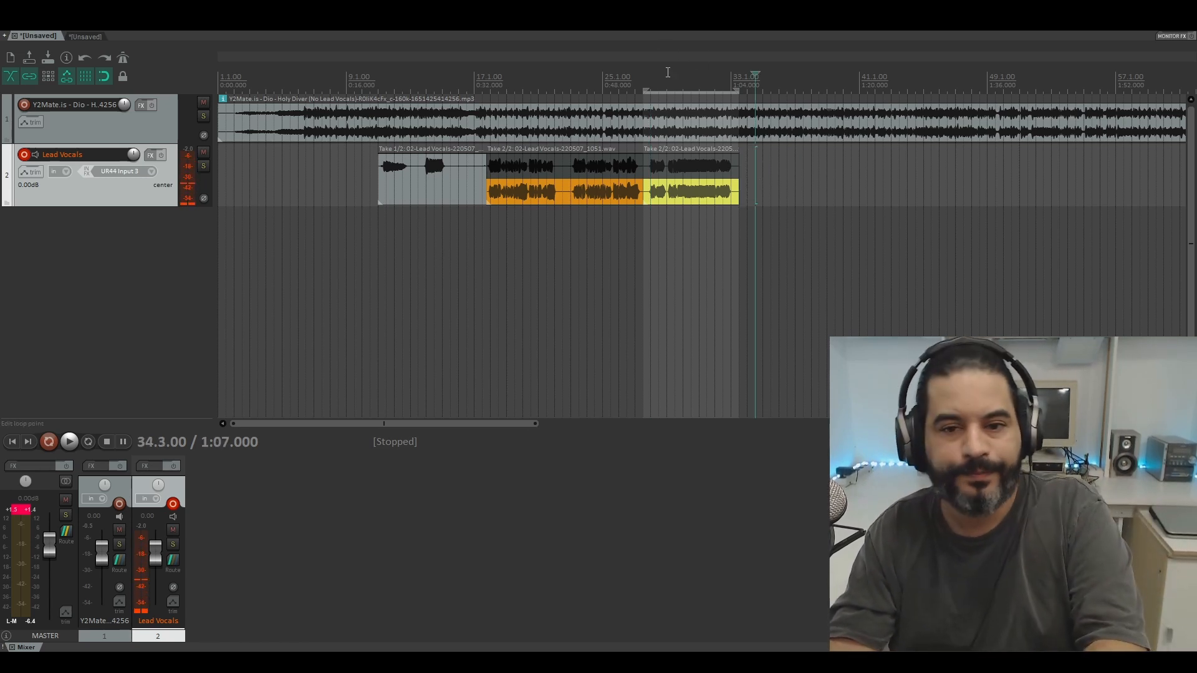
pyautogui.hotkey('ctrl', 'z')
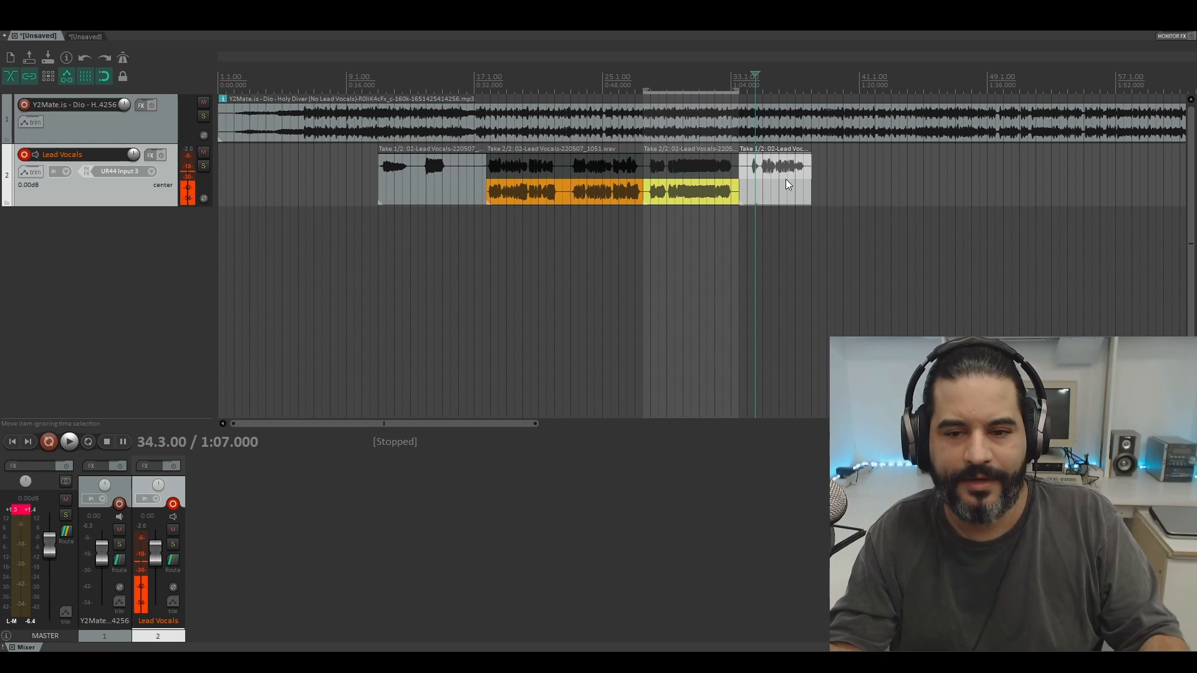
# Listen to the last vocal phrase from 1:06, and move the time selection over it, from about 1:05 to 1:14
pyautogui.click(751, 219)
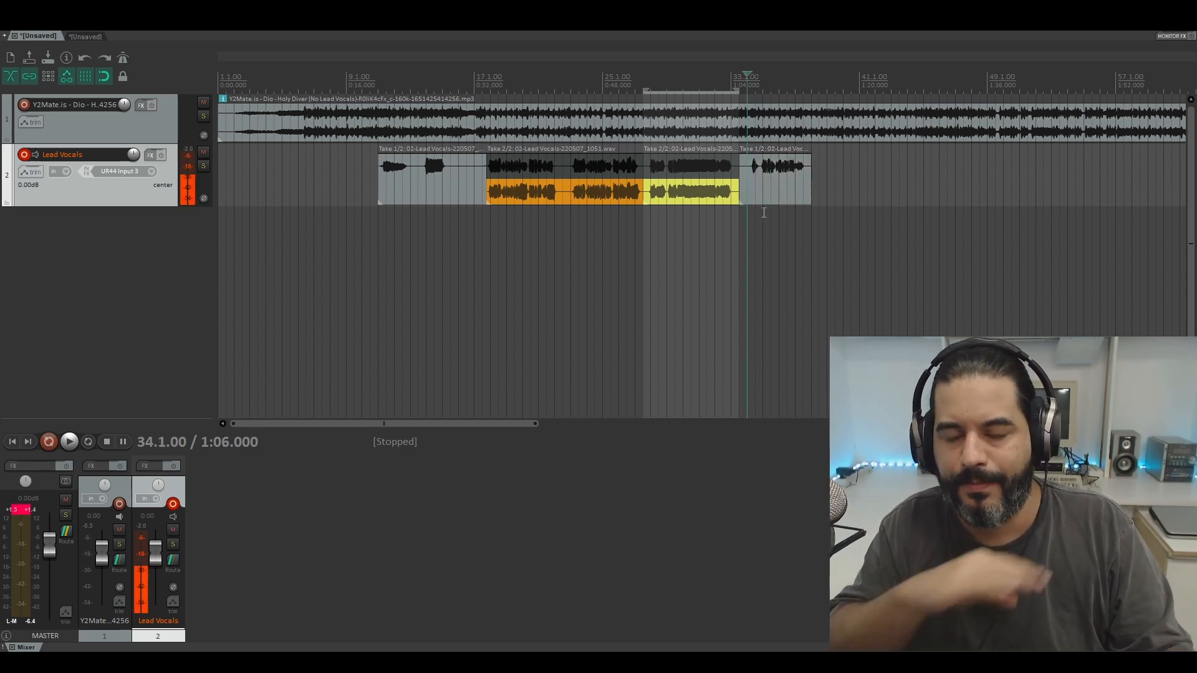
pyautogui.press('space')
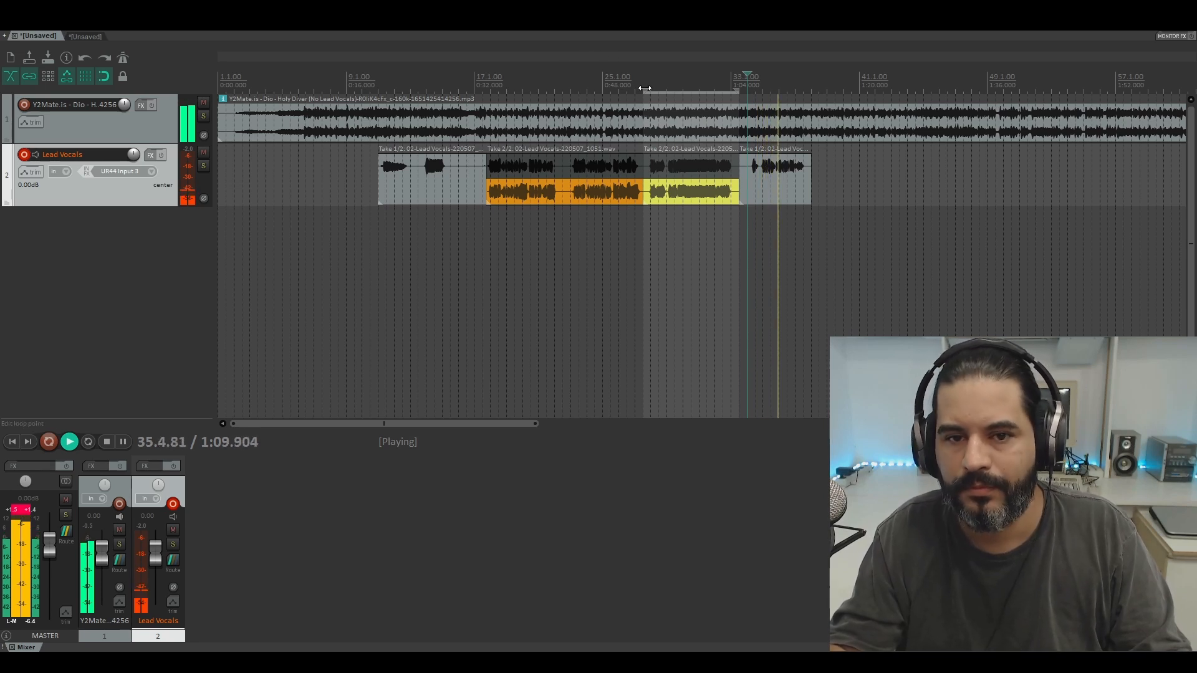
pyautogui.moveTo(647, 87); pyautogui.dragTo(805, 99)
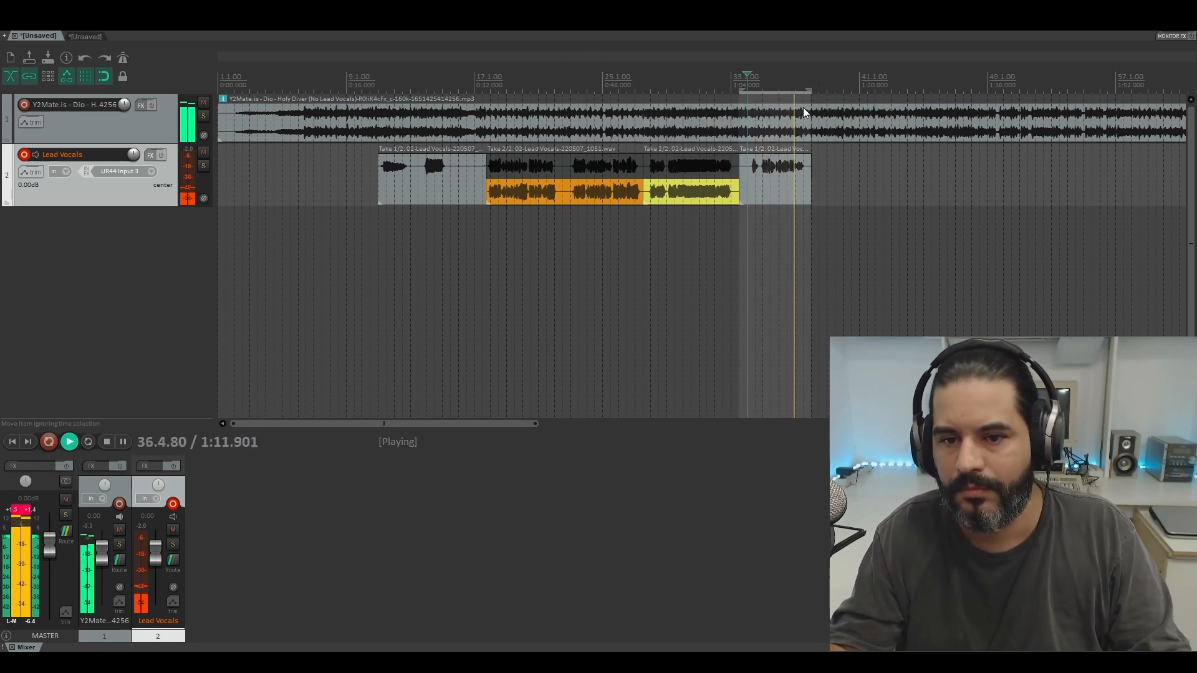
pyautogui.press('space')
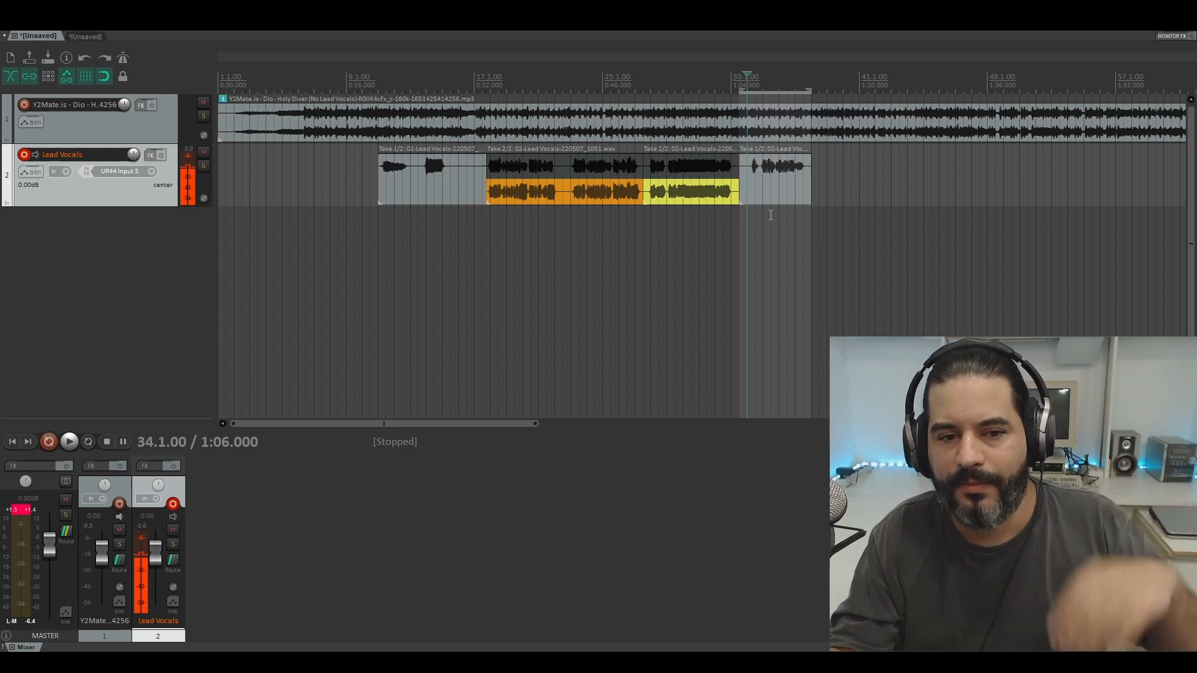
# Record a new take of the last vocal phrase with playback starting at 0:59
pyautogui.click(691, 84)
pyautogui.hotkey('ctrl', 'r')
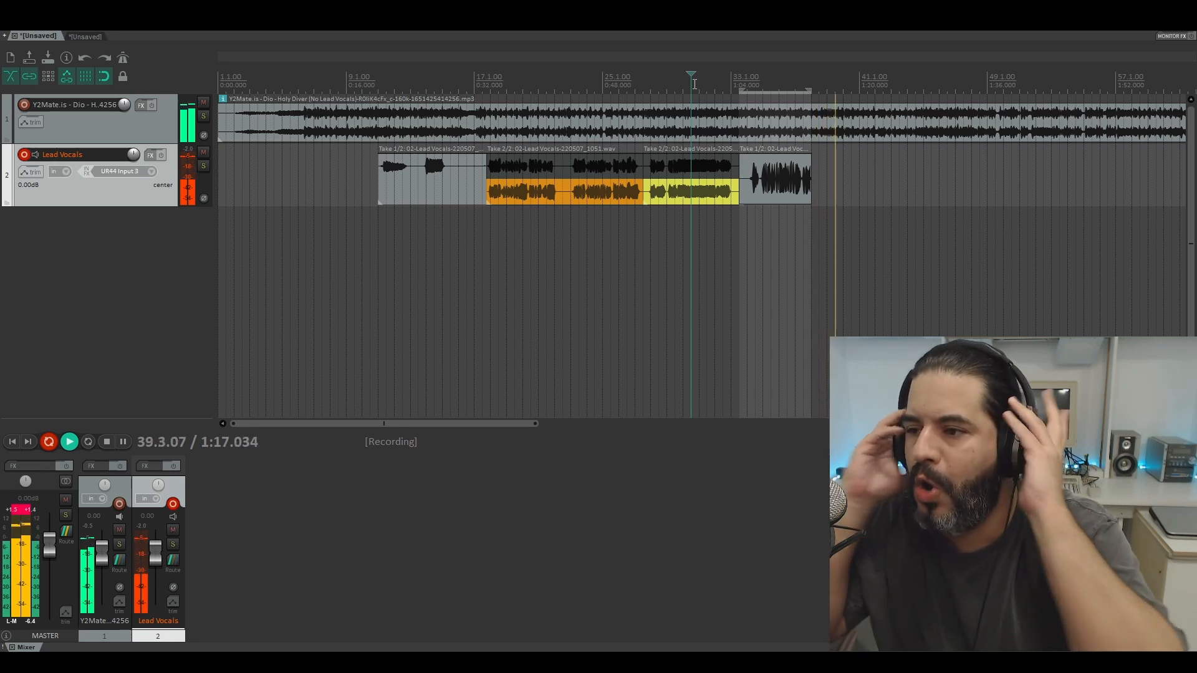
pyautogui.press('space')
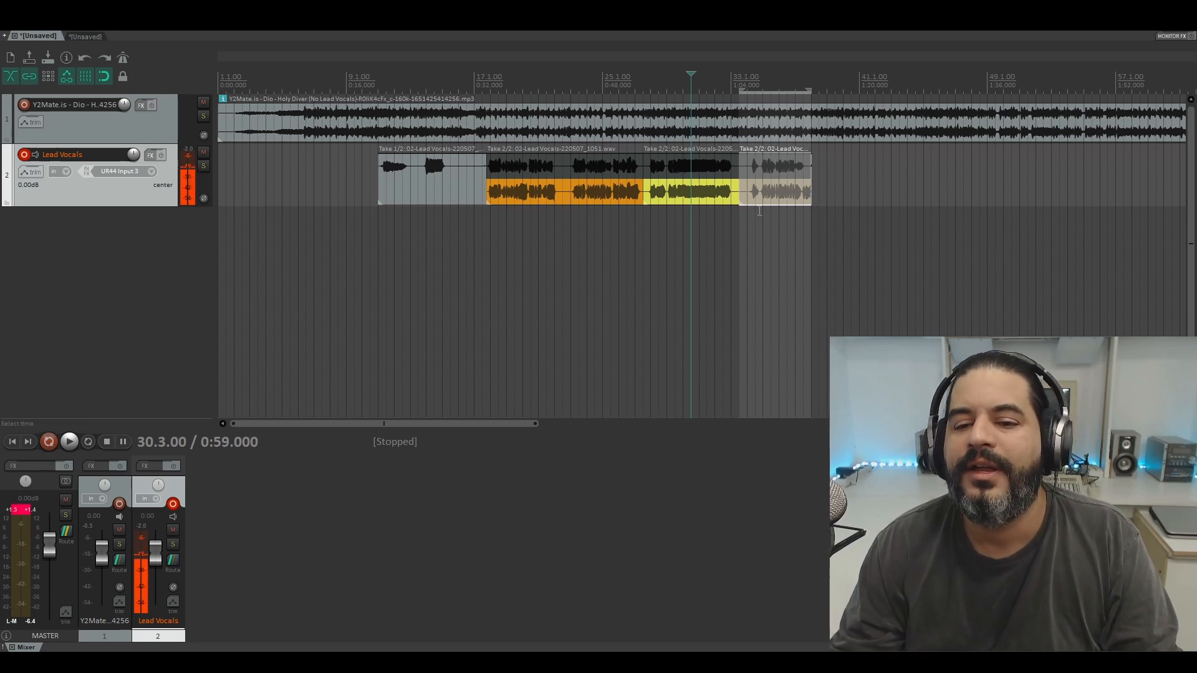
# Check both takes of the last vocal item, keep the new one active, and extend the item's end to about 1:17
pyautogui.click(812, 186)
pyautogui.scroll(5, 877, 235)
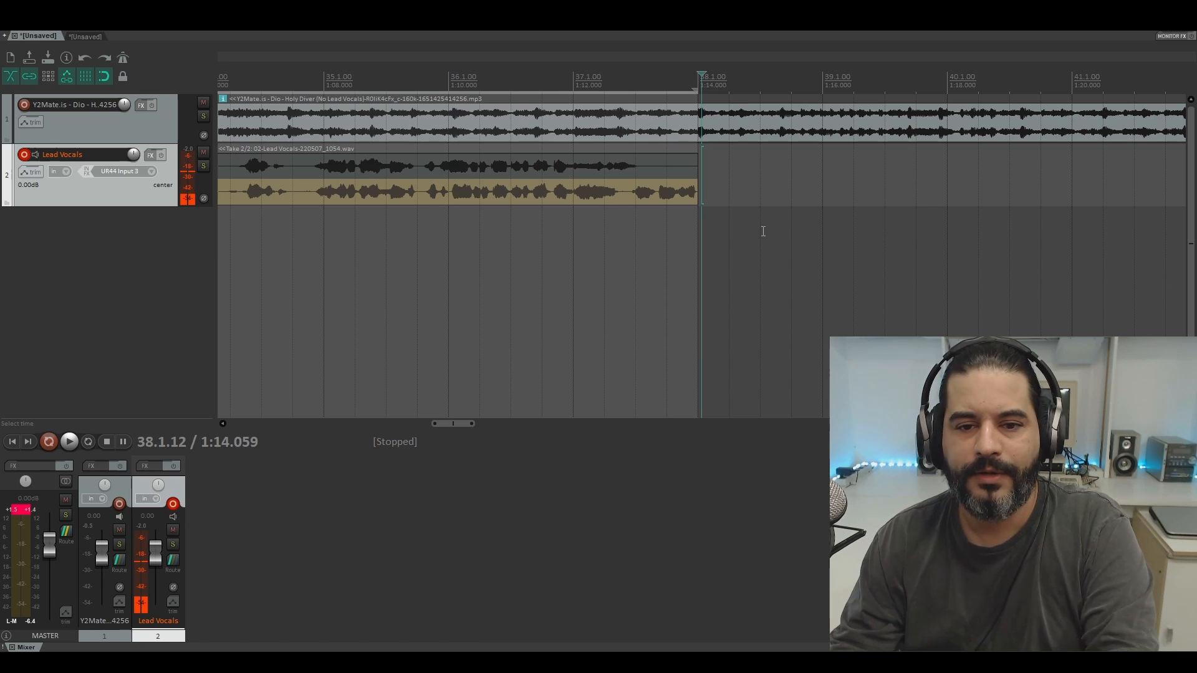
pyautogui.click(715, 210)
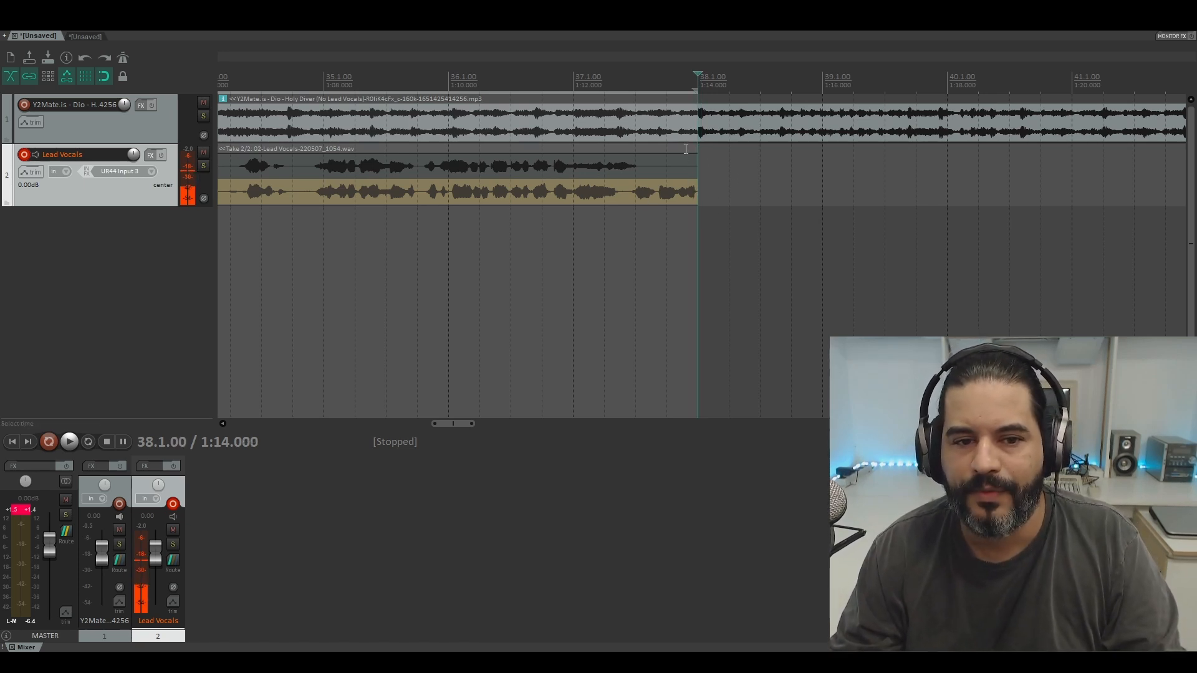
pyautogui.click(605, 175)
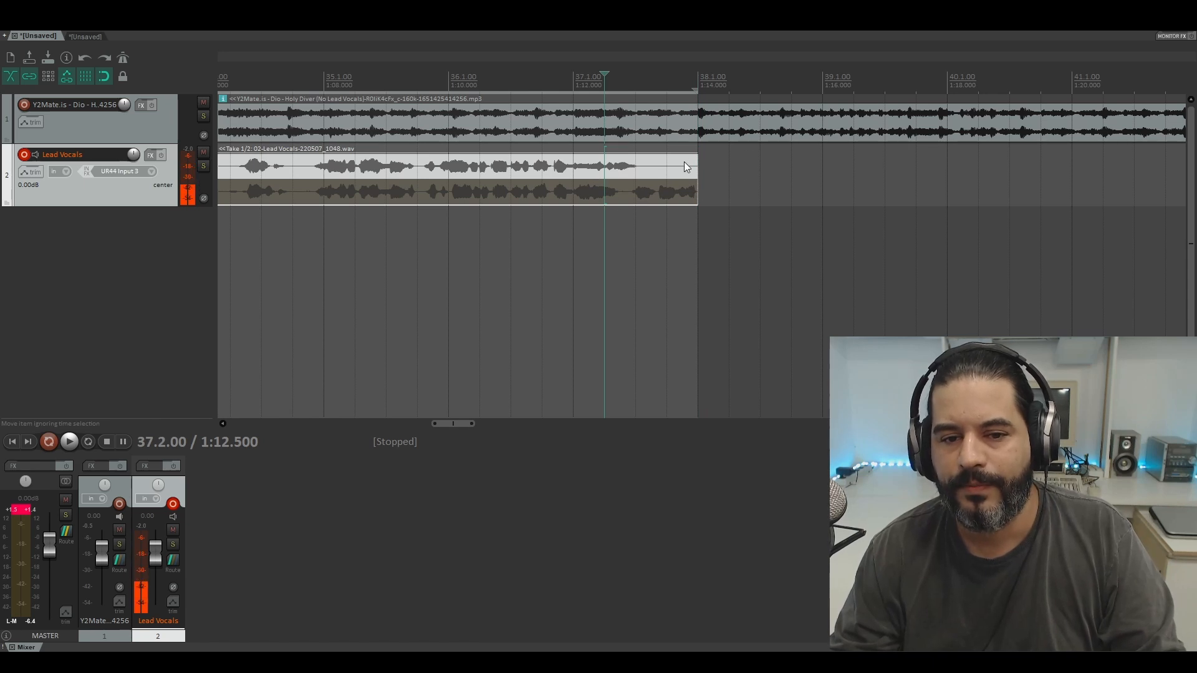
pyautogui.click(642, 191)
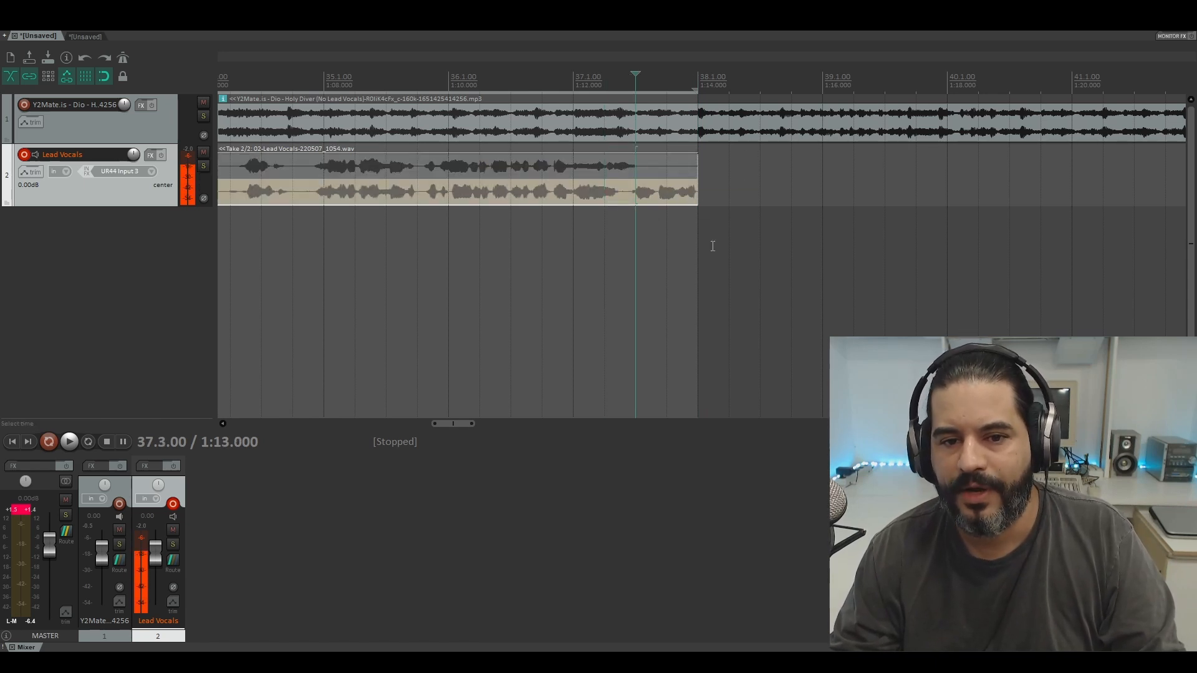
pyautogui.moveTo(694, 185); pyautogui.dragTo(884, 222)
# Listen to the extended last vocal take from 1:06.5 through its ending
pyautogui.scroll(-4, 577, 260)
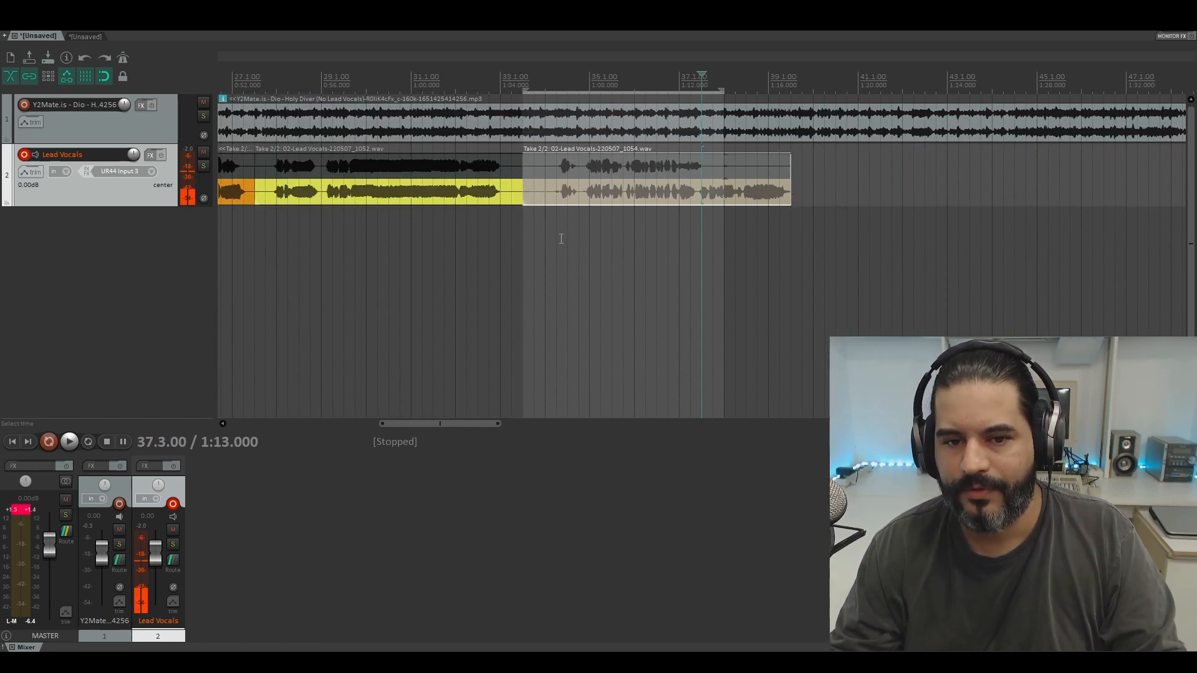
pyautogui.click(561, 239)
pyautogui.press('space')
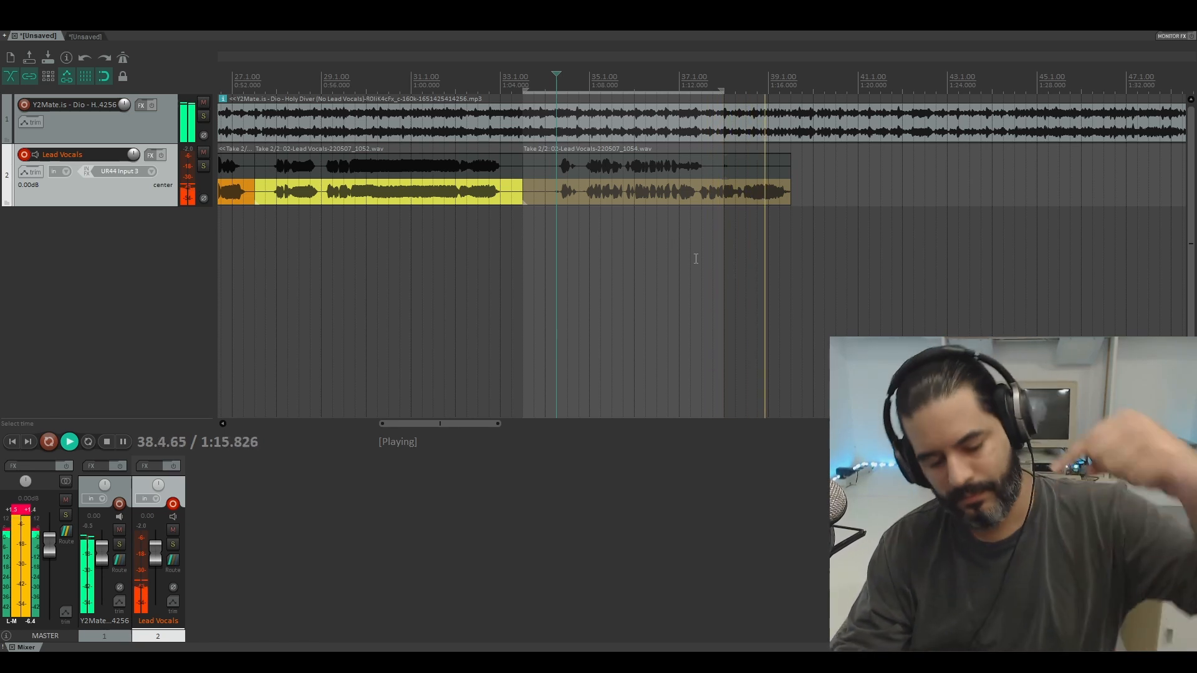
pyautogui.press('space')
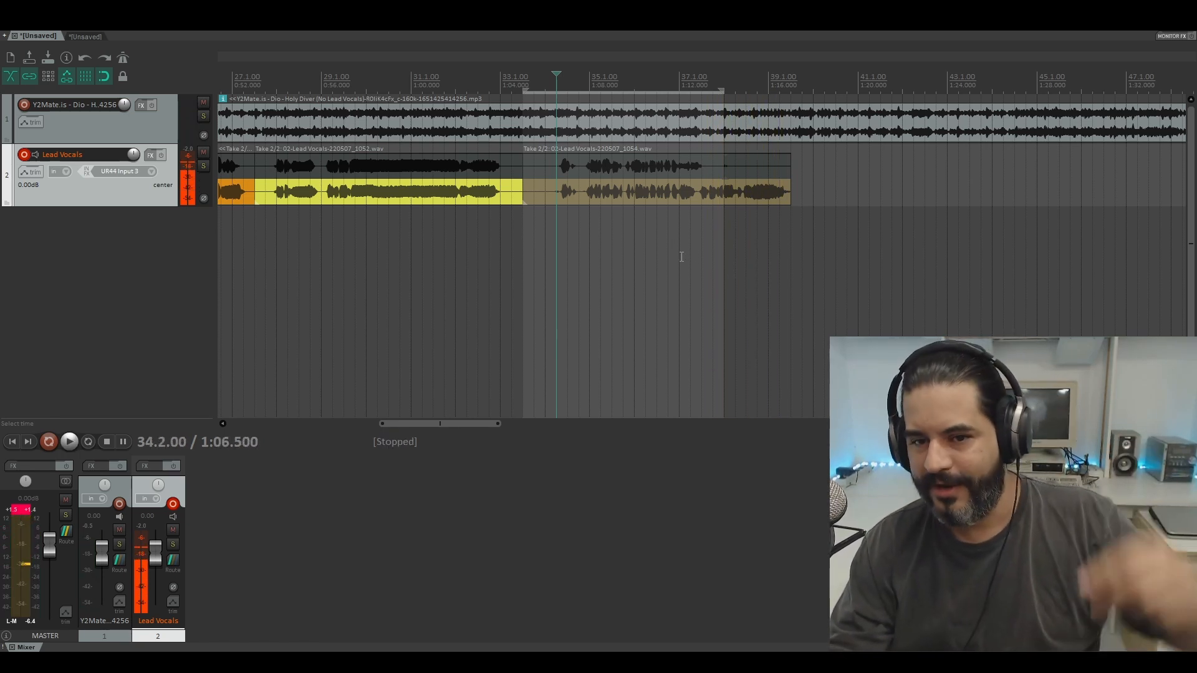
# Set the time selection from about 1:17 to 1:30 and record the next vocal phrase with playback starting at 1:07
pyautogui.moveTo(791, 230); pyautogui.dragTo(1095, 245)
pyautogui.scroll(-3, 950, 196)
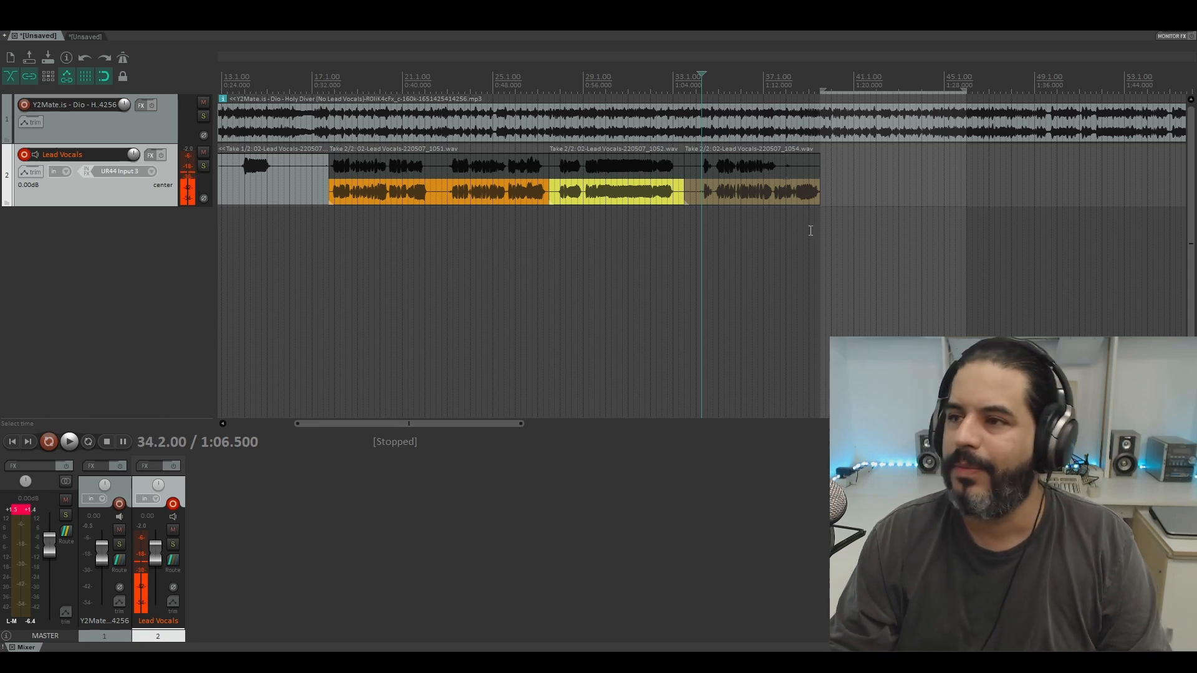
pyautogui.click(710, 79)
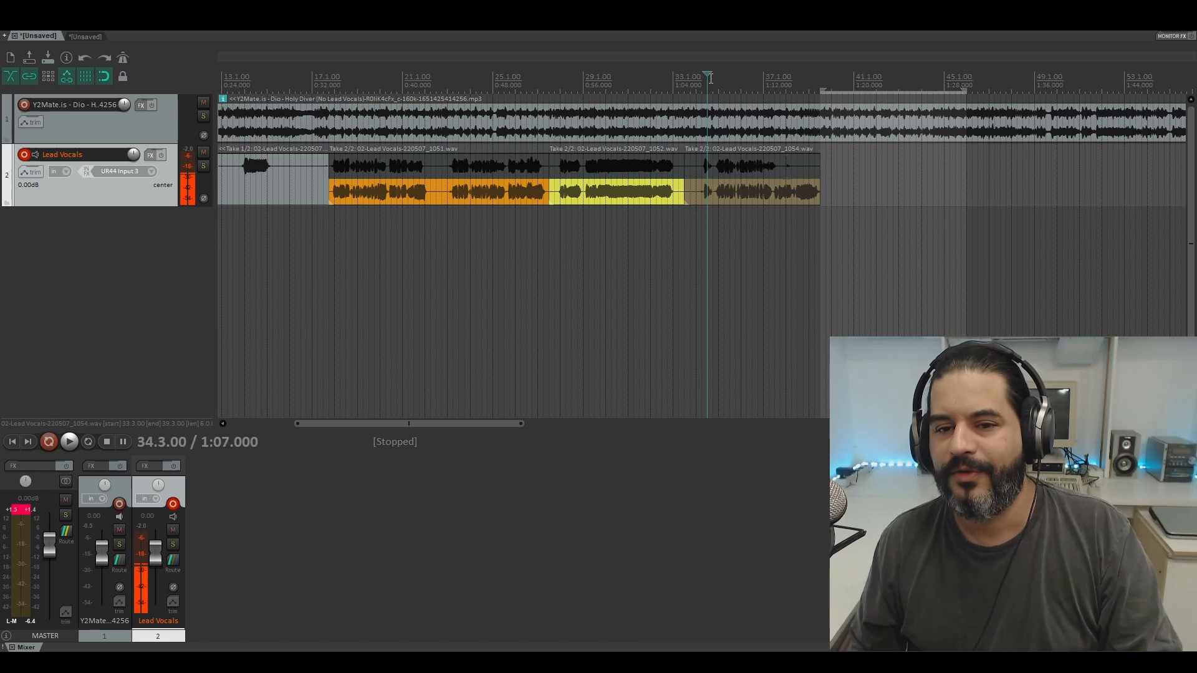
pyautogui.hotkey('ctrl', 'r')
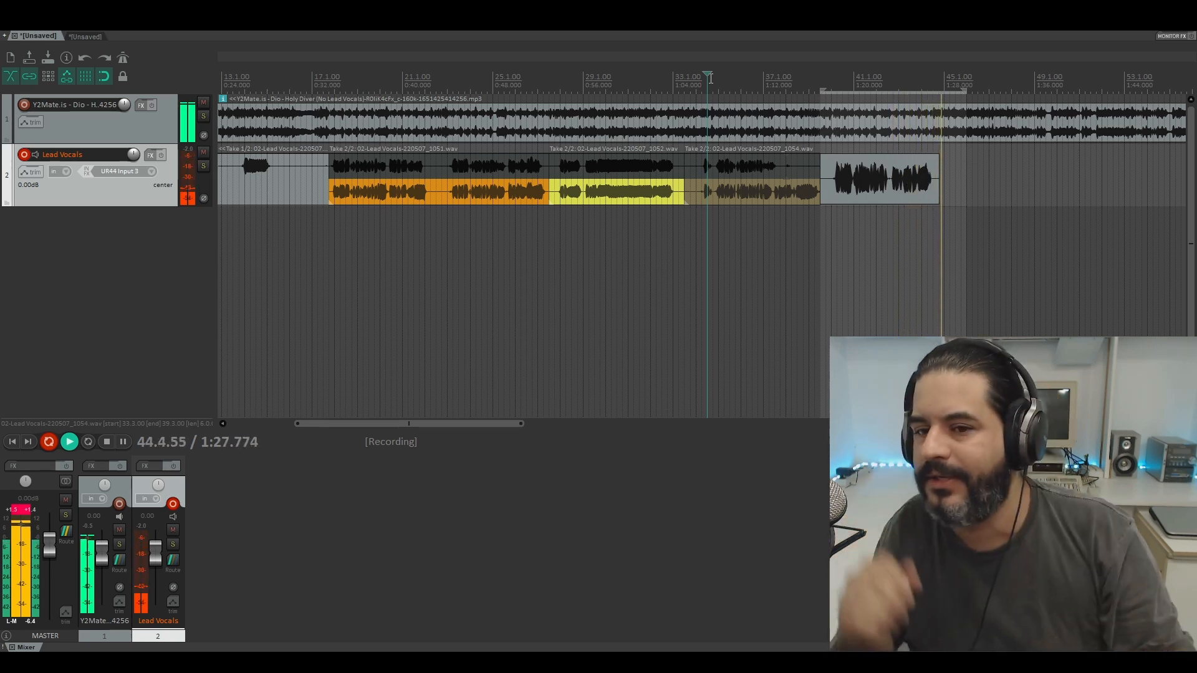
pyautogui.press('space')
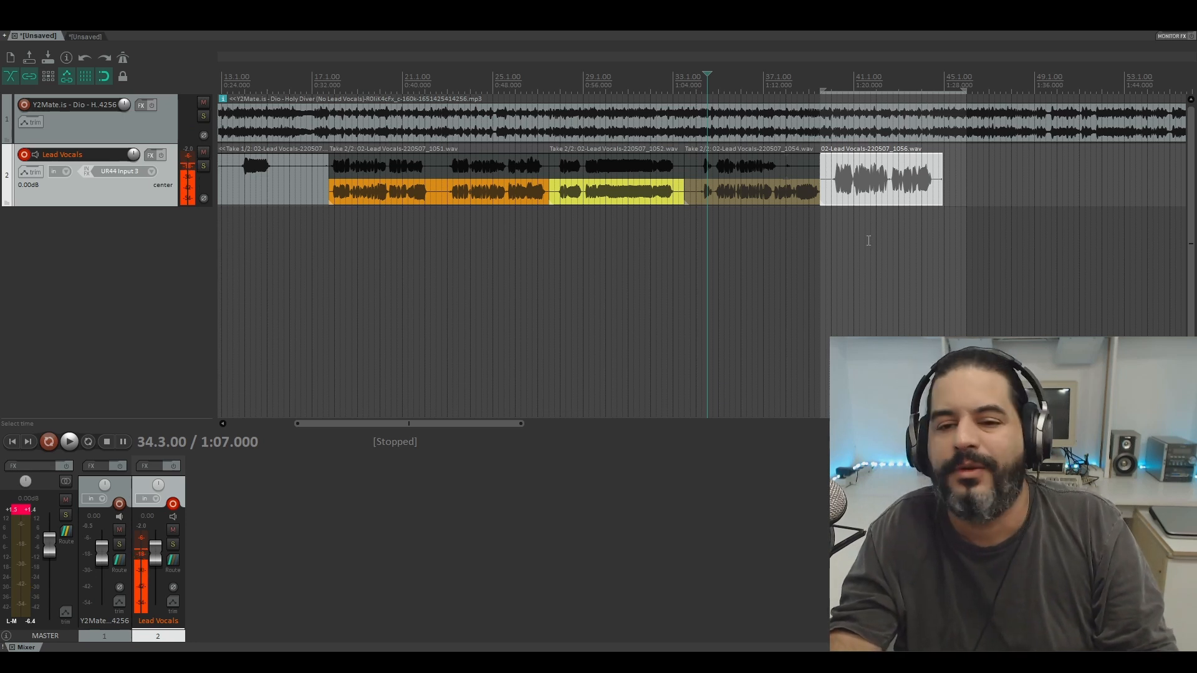
# Listen to the newly recorded vocal item from 1:21.5, and again from 1:18 through its end
pyautogui.click(871, 241)
pyautogui.press('space')
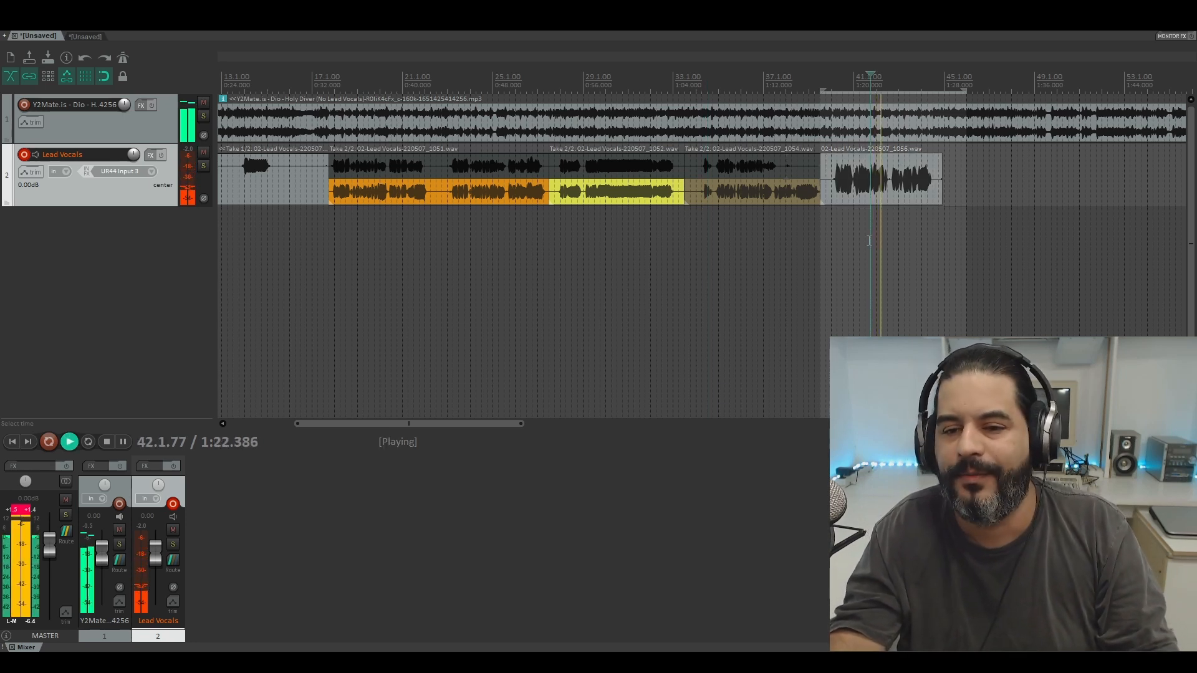
pyautogui.press('space')
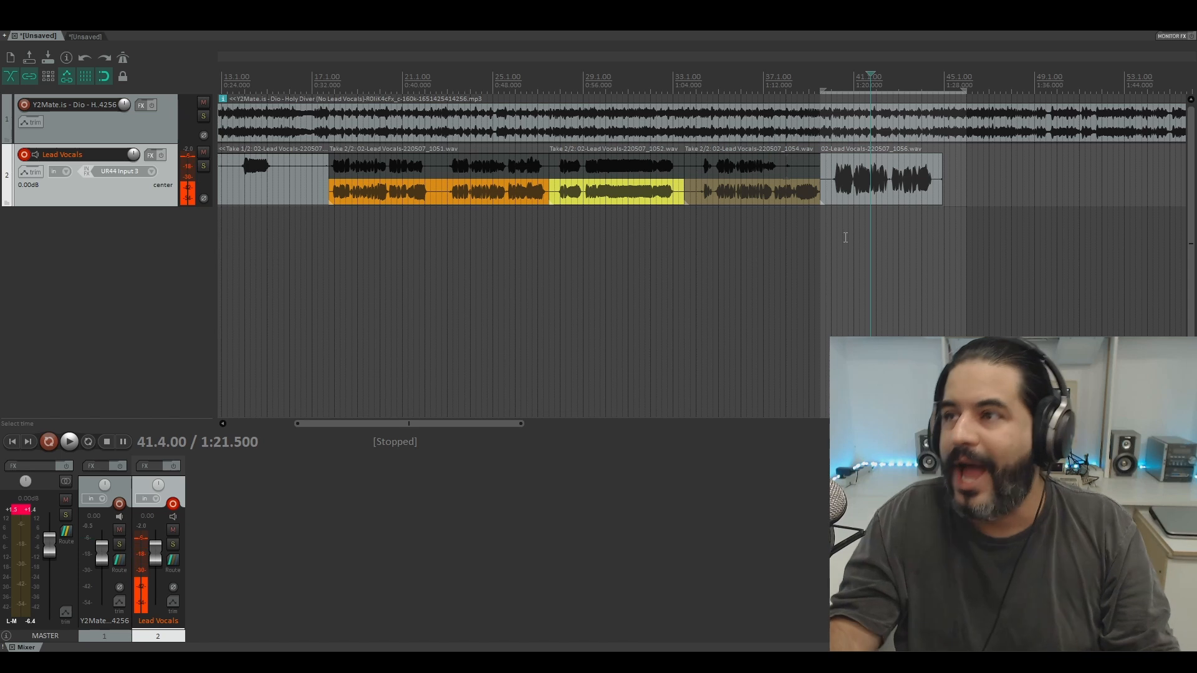
pyautogui.click(830, 247)
pyautogui.press('space')
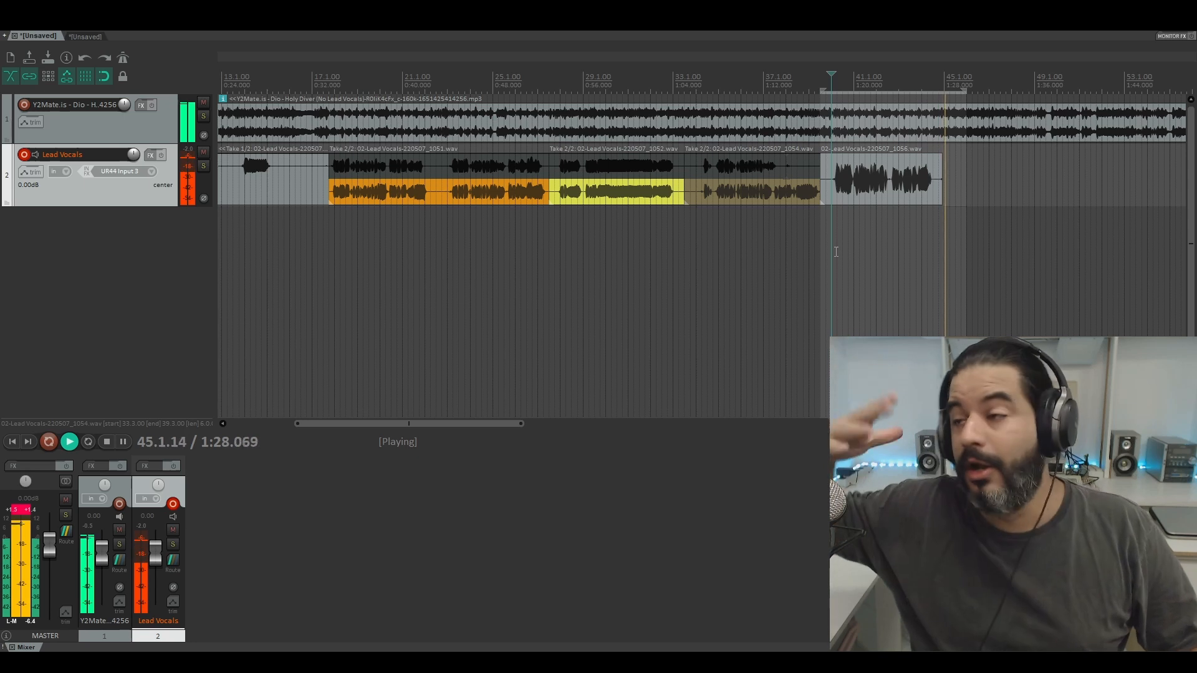
pyautogui.press('space')
# Trim the last vocal item's end to about 1:27 and record the following phrase in a 1:27 to 1:53 time selection, starting playback at 1:20
pyautogui.moveTo(941, 192); pyautogui.dragTo(889, 228)
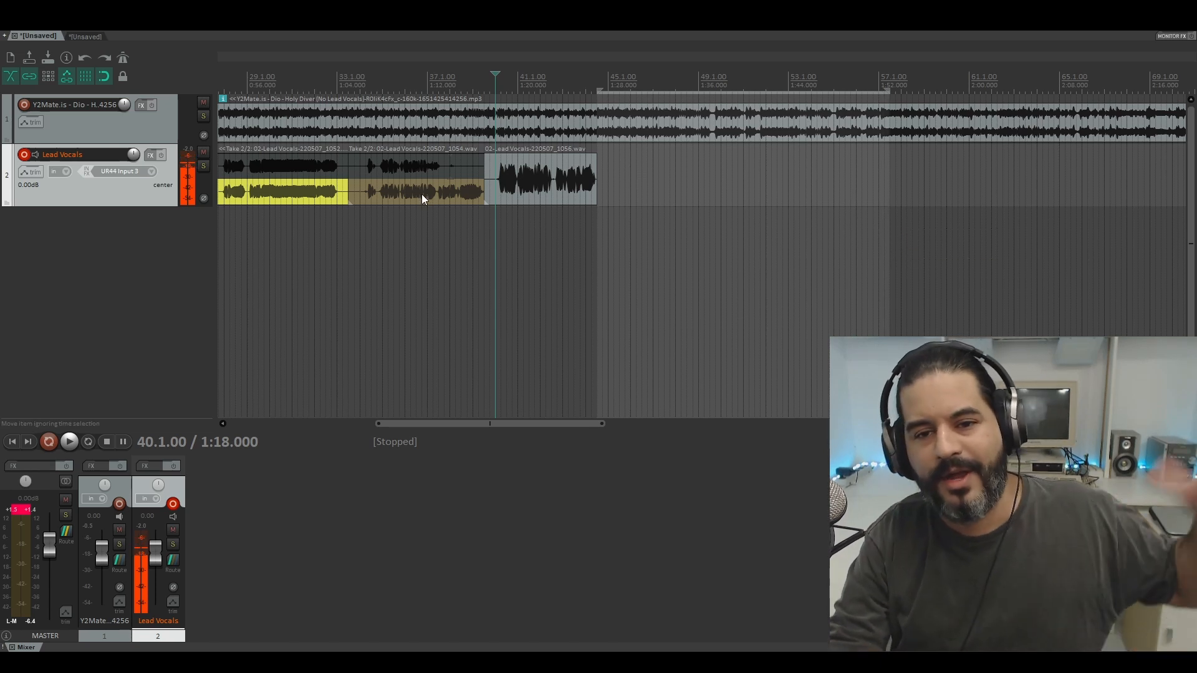
pyautogui.click(230, 251)
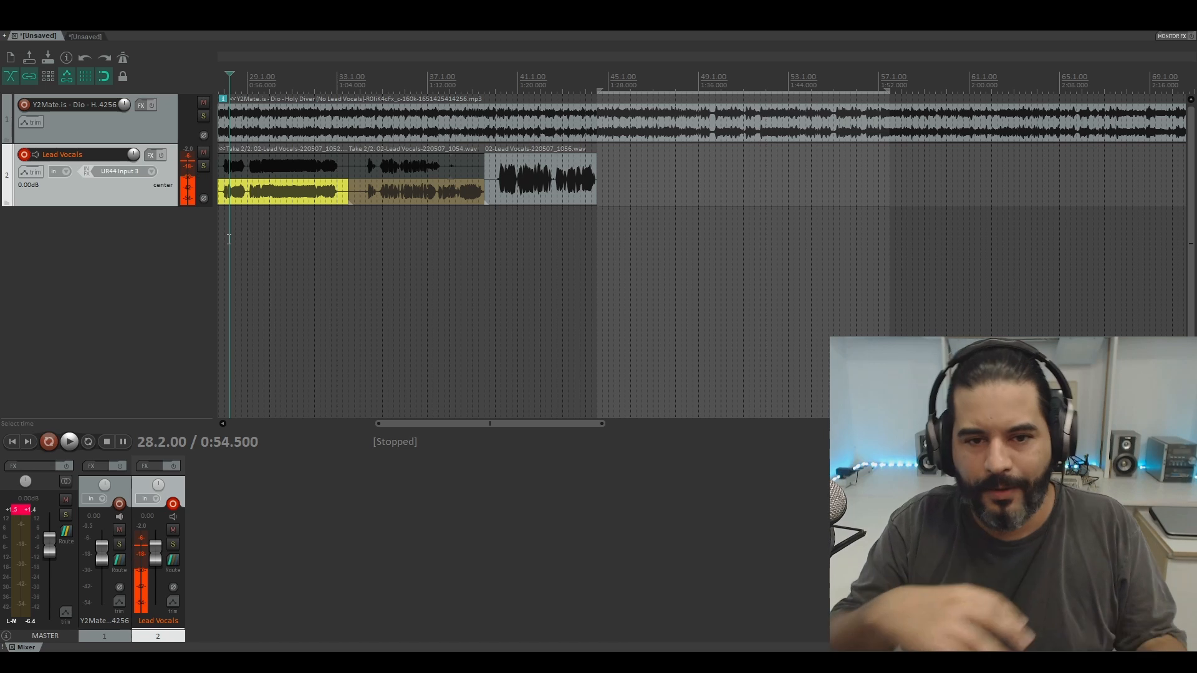
pyautogui.click(224, 222)
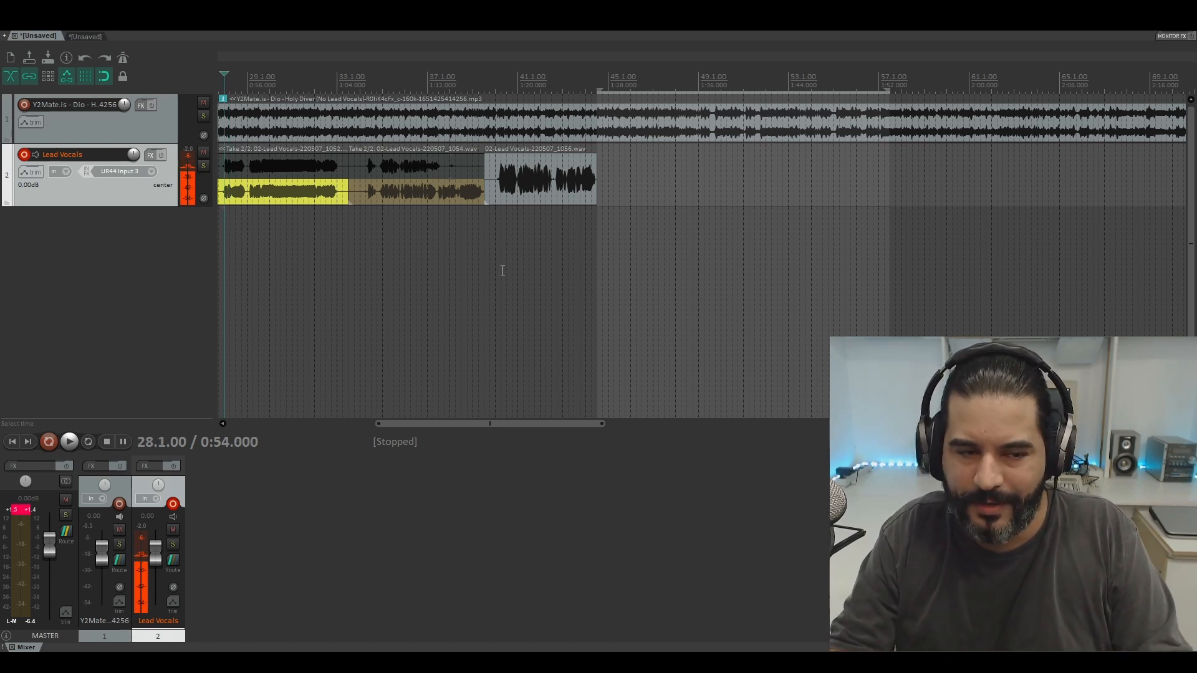
pyautogui.click(519, 77)
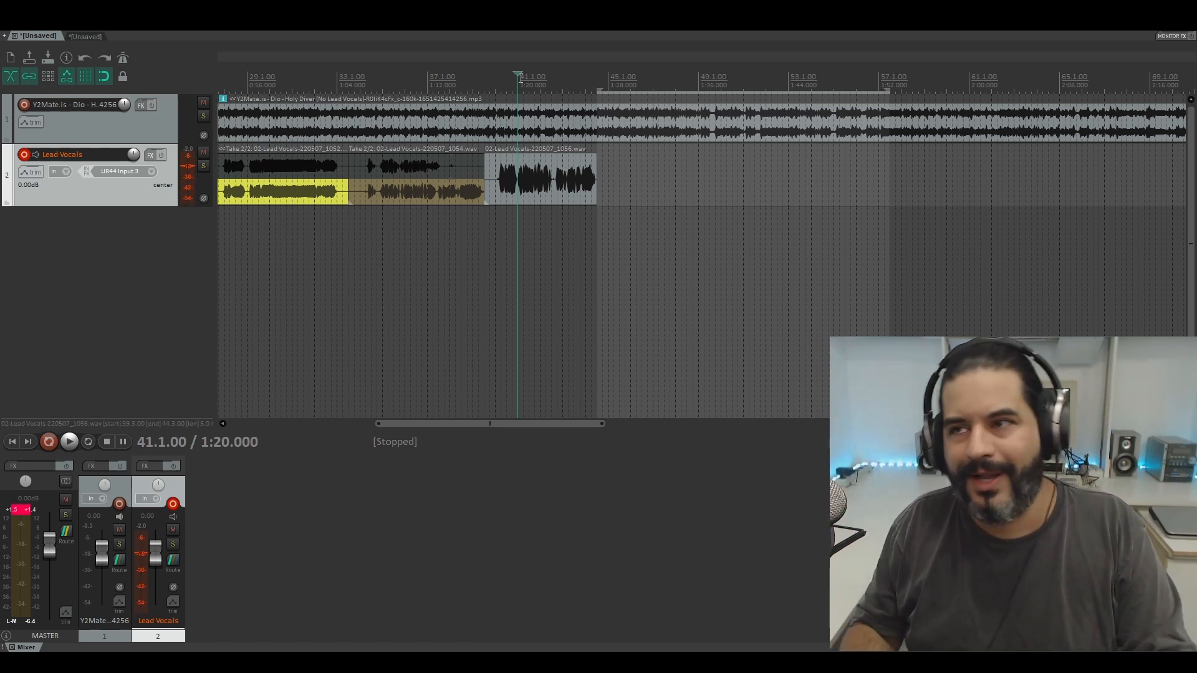
pyautogui.hotkey('ctrl', 'r')
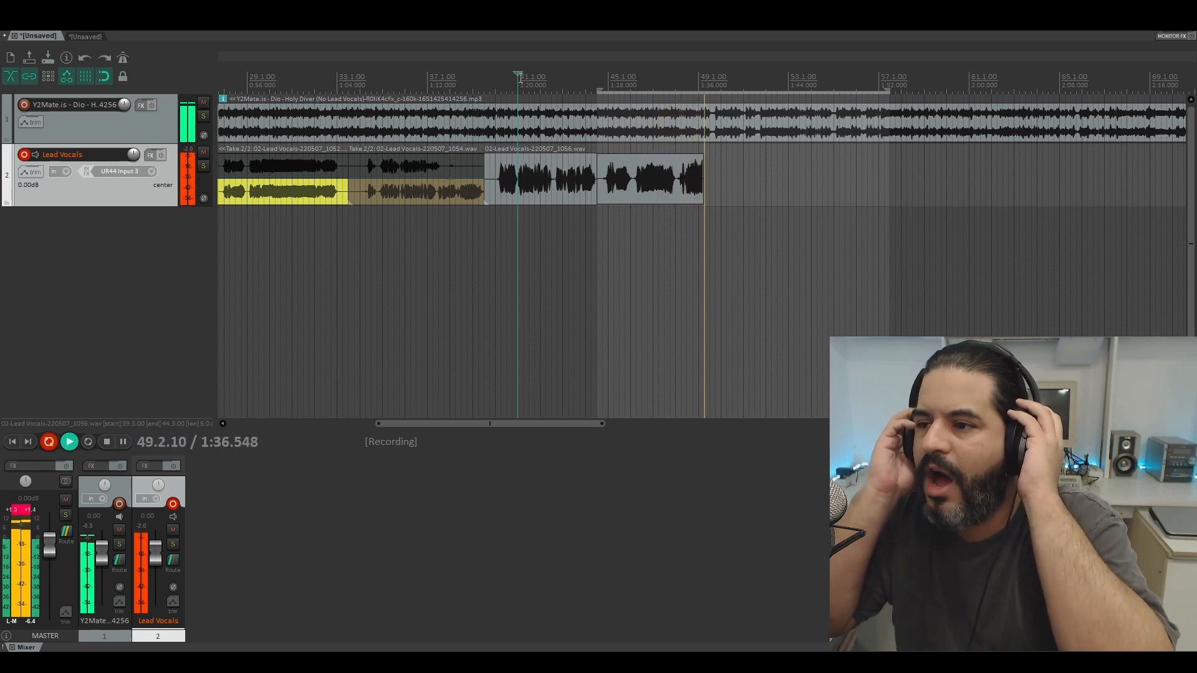
pyautogui.press('space')
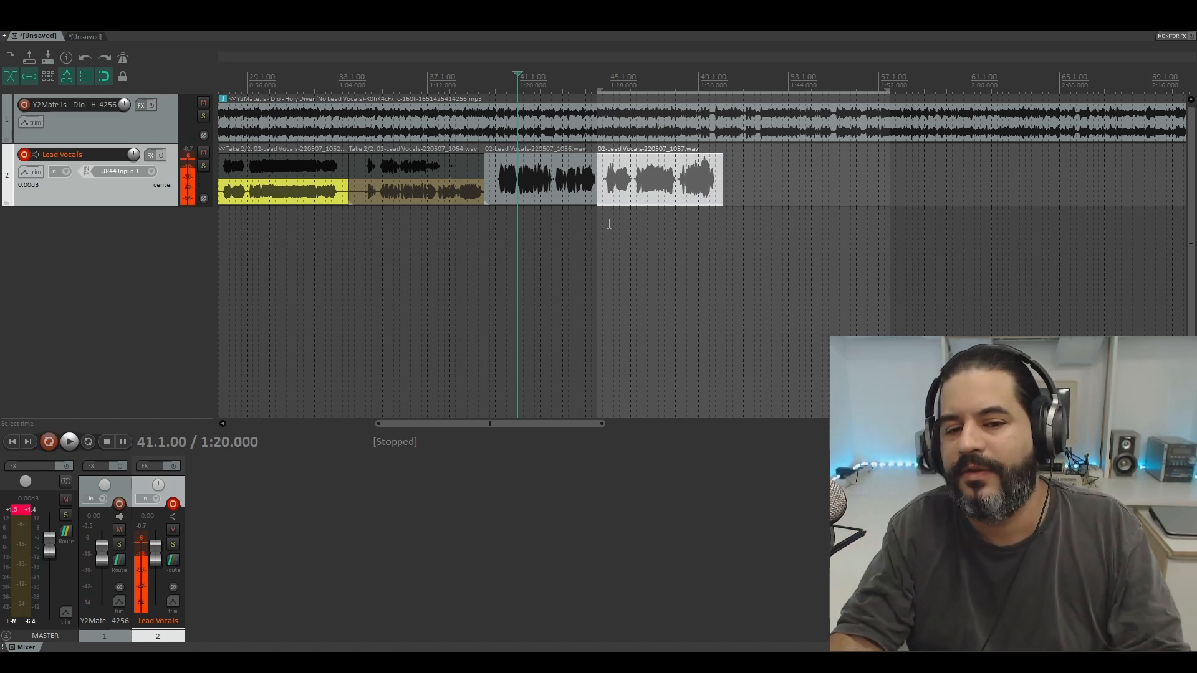
# Listen to the newest vocal item from its first phrase at 1:28
pyautogui.click(607, 224)
pyautogui.press('space')
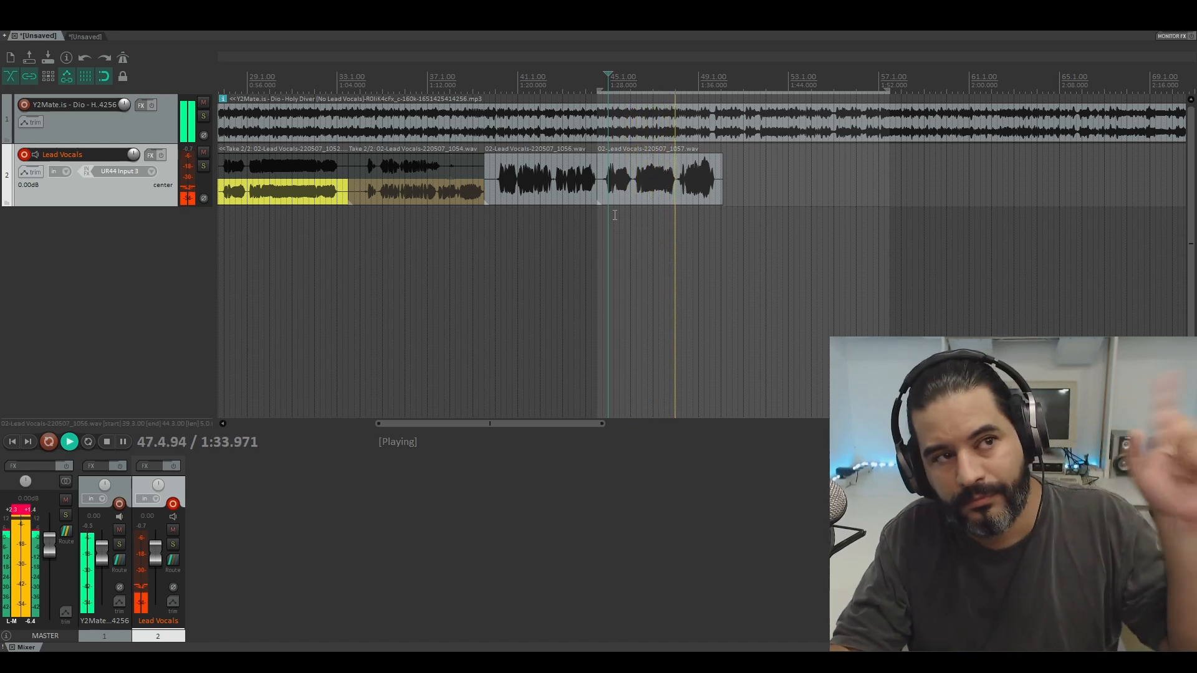
pyautogui.press('space')
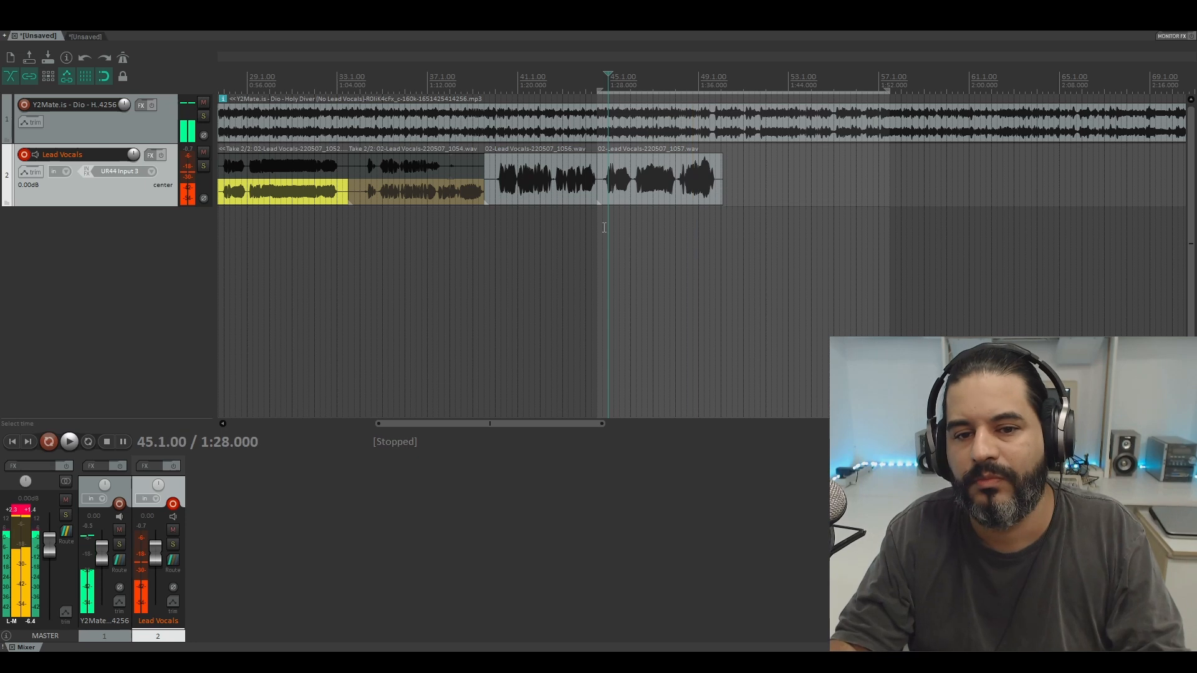
pyautogui.scroll(-2, 656, 239)
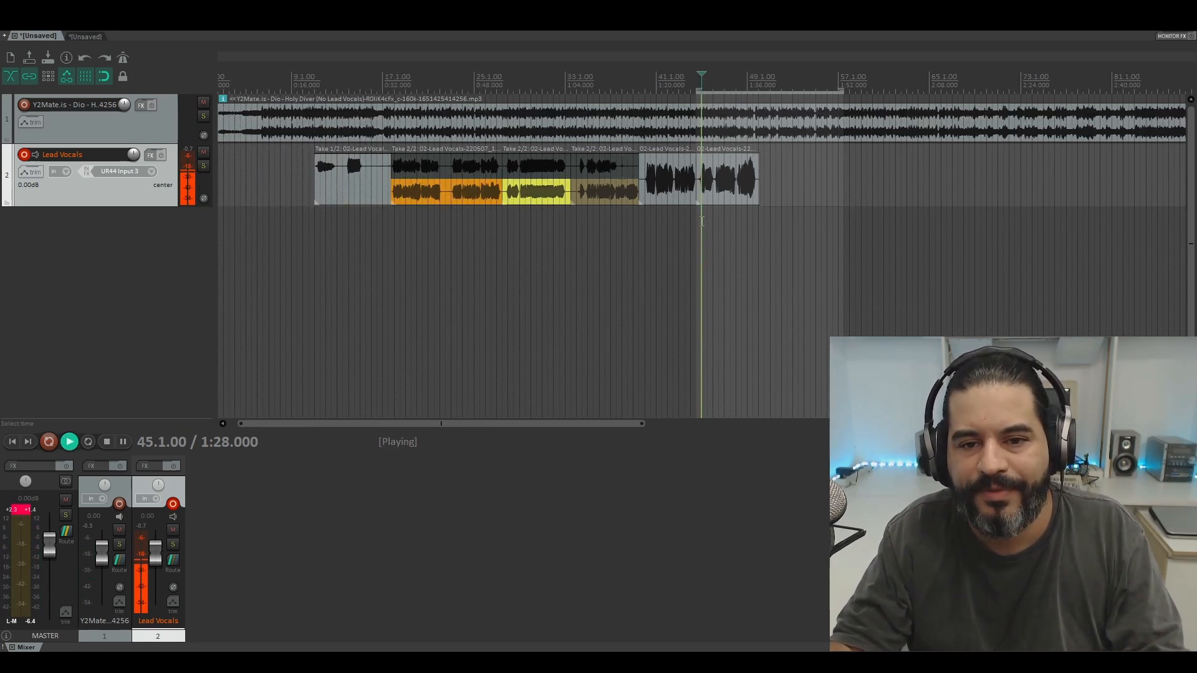
pyautogui.press('space')
# Check the earlier vocal phrase at 0:54, and listen to the newest vocal item again from about 1:31
pyautogui.click(509, 219)
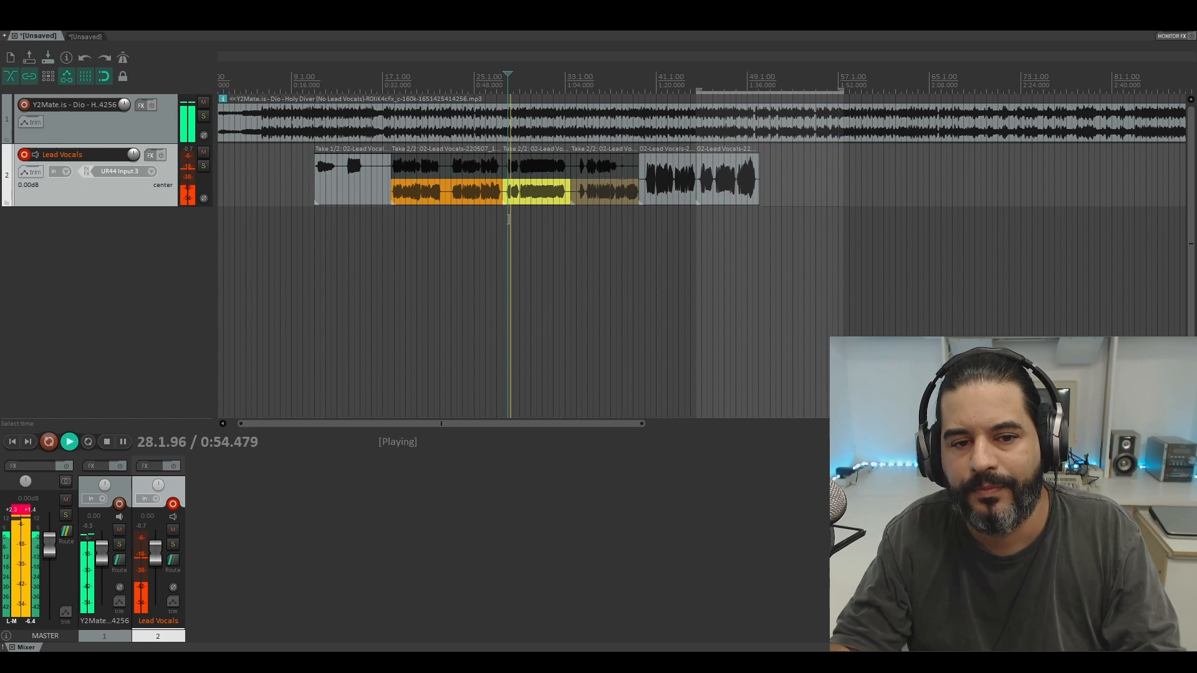
pyautogui.press('space')
pyautogui.click(708, 221)
pyautogui.press('space')
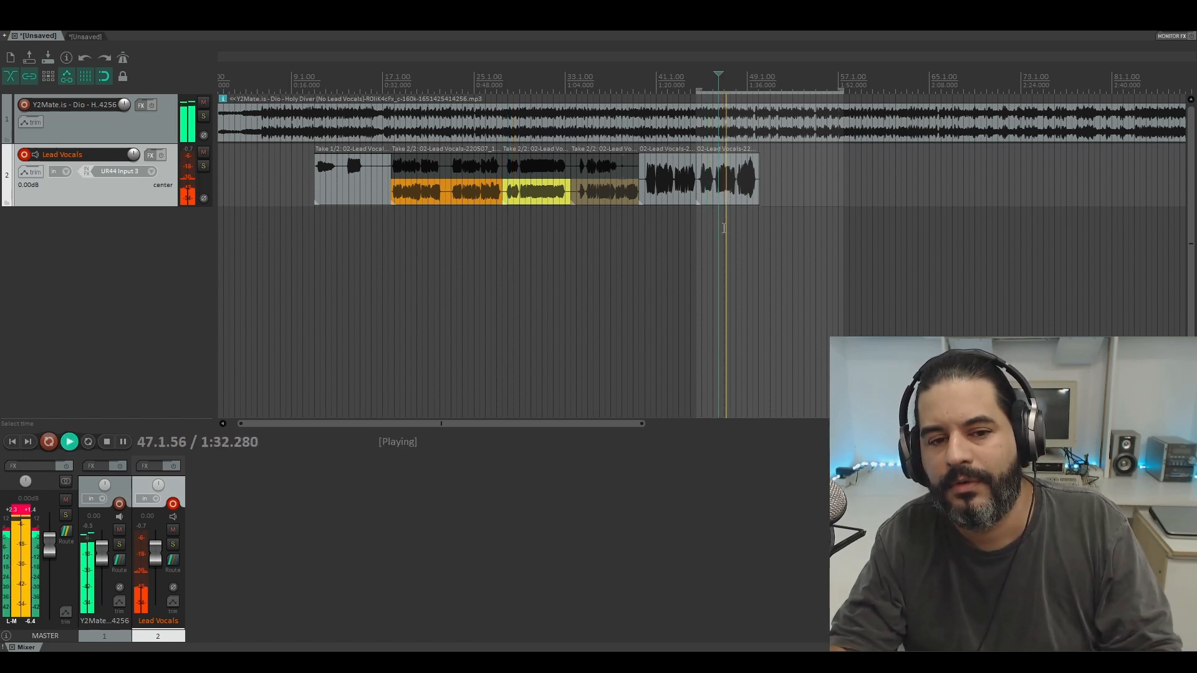
pyautogui.press('space')
# Set the time selection from about 1:34 to 1:52 and trim the end of the last vocal item back to about 1:34
pyautogui.moveTo(736, 220); pyautogui.dragTo(843, 236)
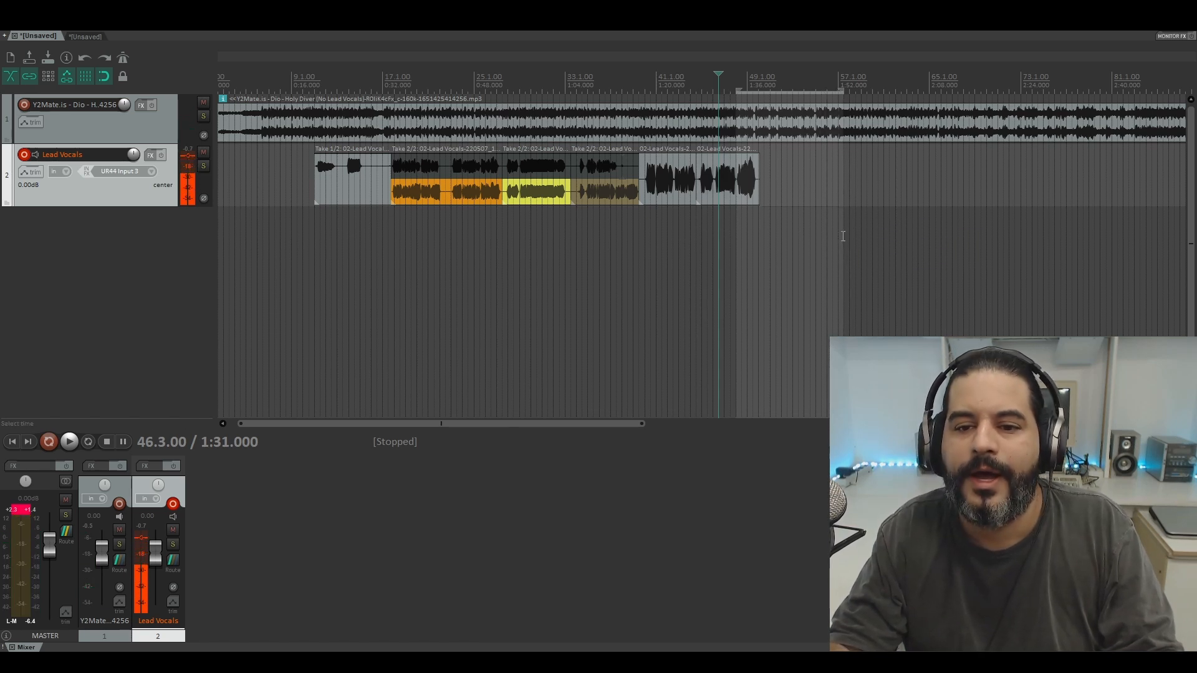
pyautogui.scroll(3, 810, 212)
pyautogui.moveTo(782, 199); pyautogui.dragTo(732, 203)
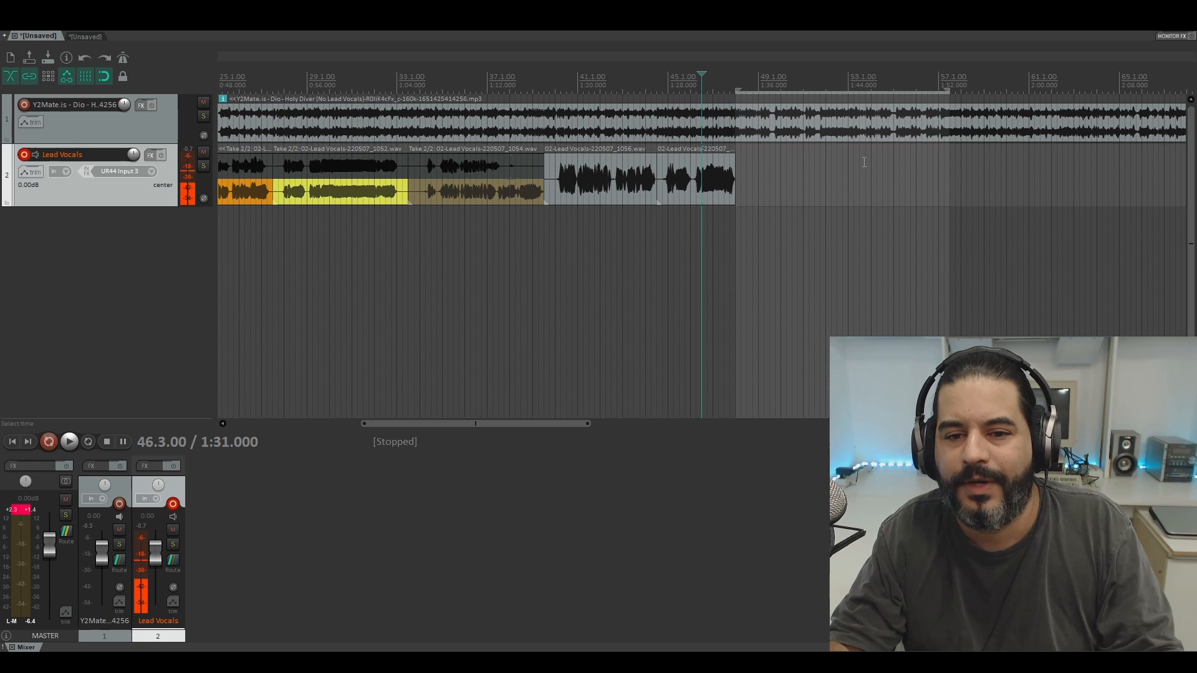
pyautogui.moveTo(947, 91); pyautogui.dragTo(946, 92)
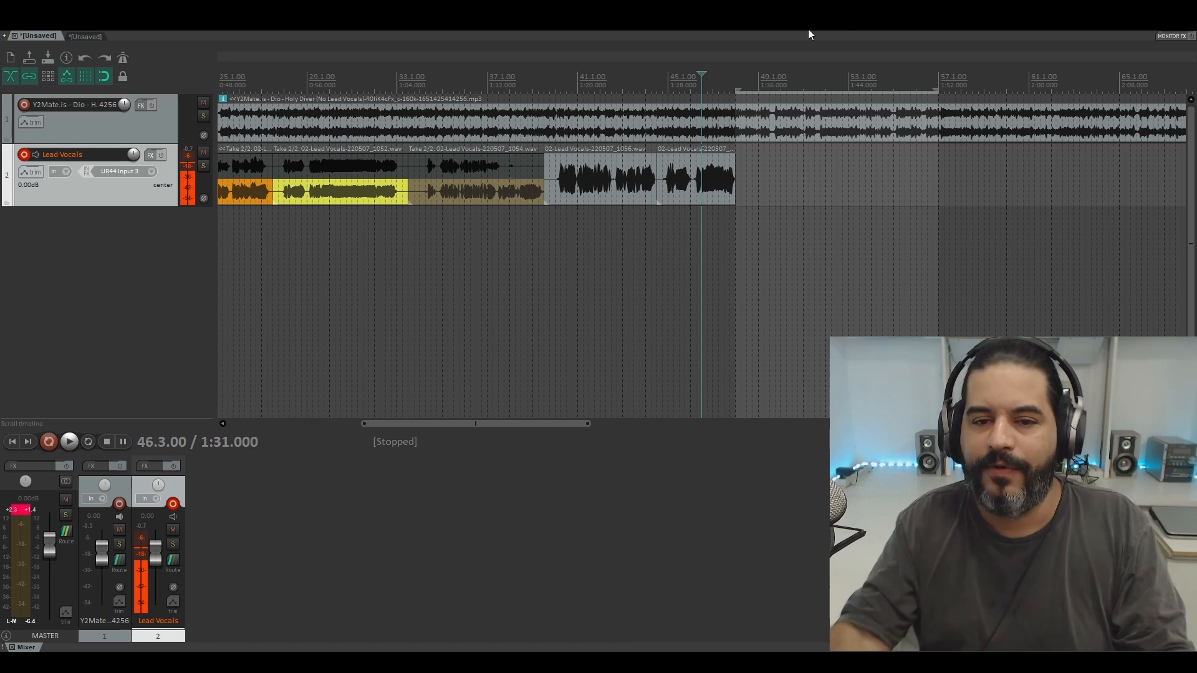
# Record lead vocals into the 1:34 to 1:52 time selection with playback starting at 1:27
pyautogui.click(667, 75)
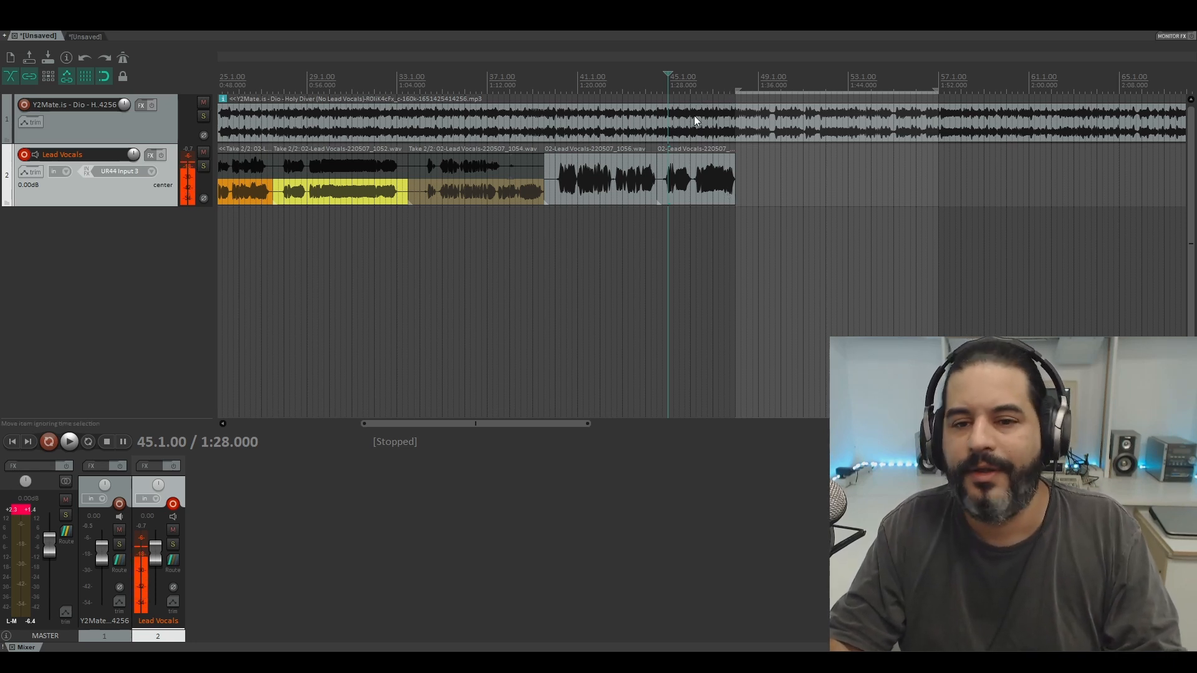
pyautogui.click(656, 84)
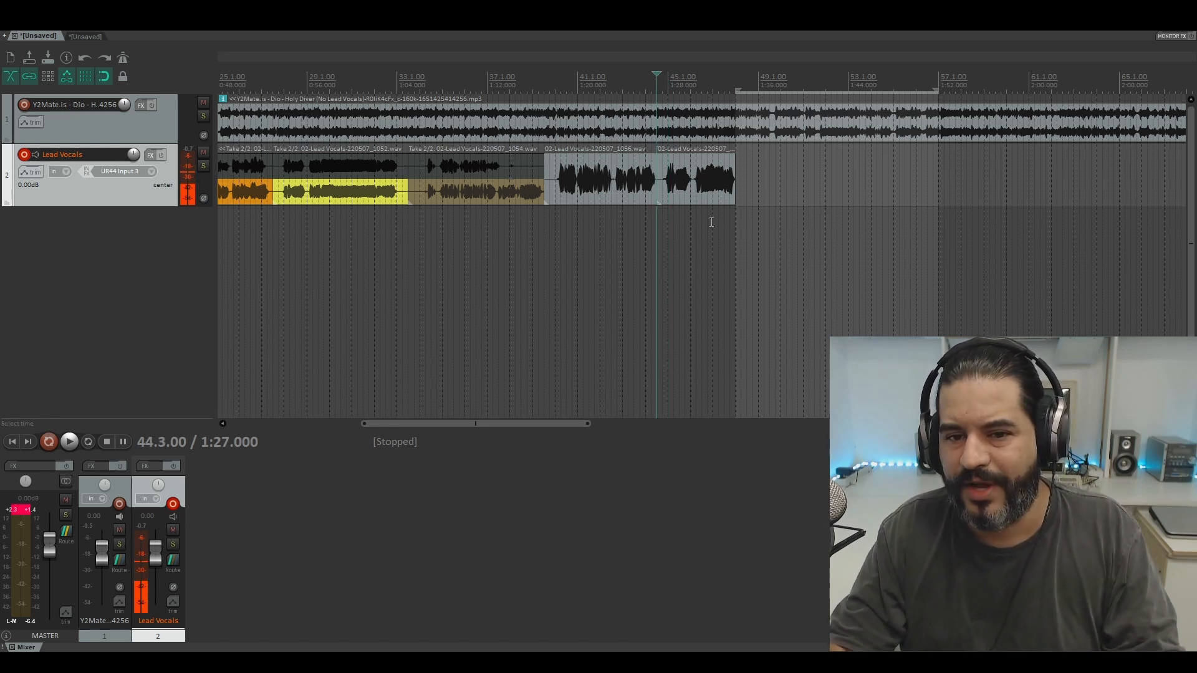
pyautogui.hotkey('ctrl', 'r')
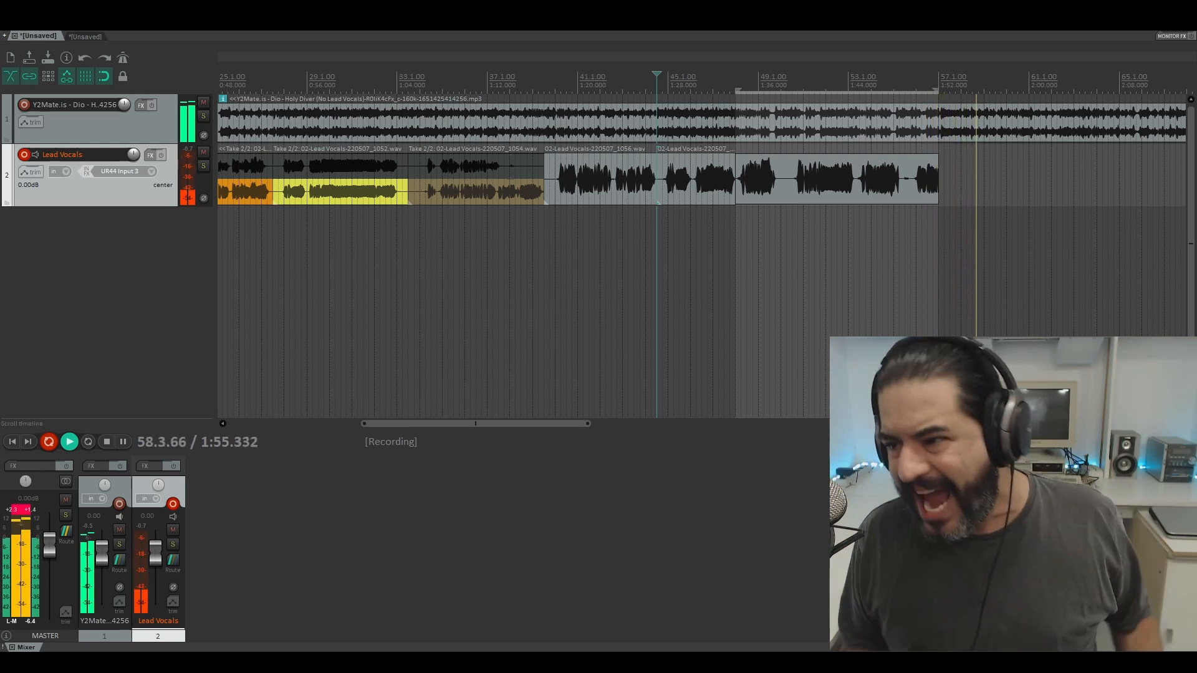
pyautogui.press('space')
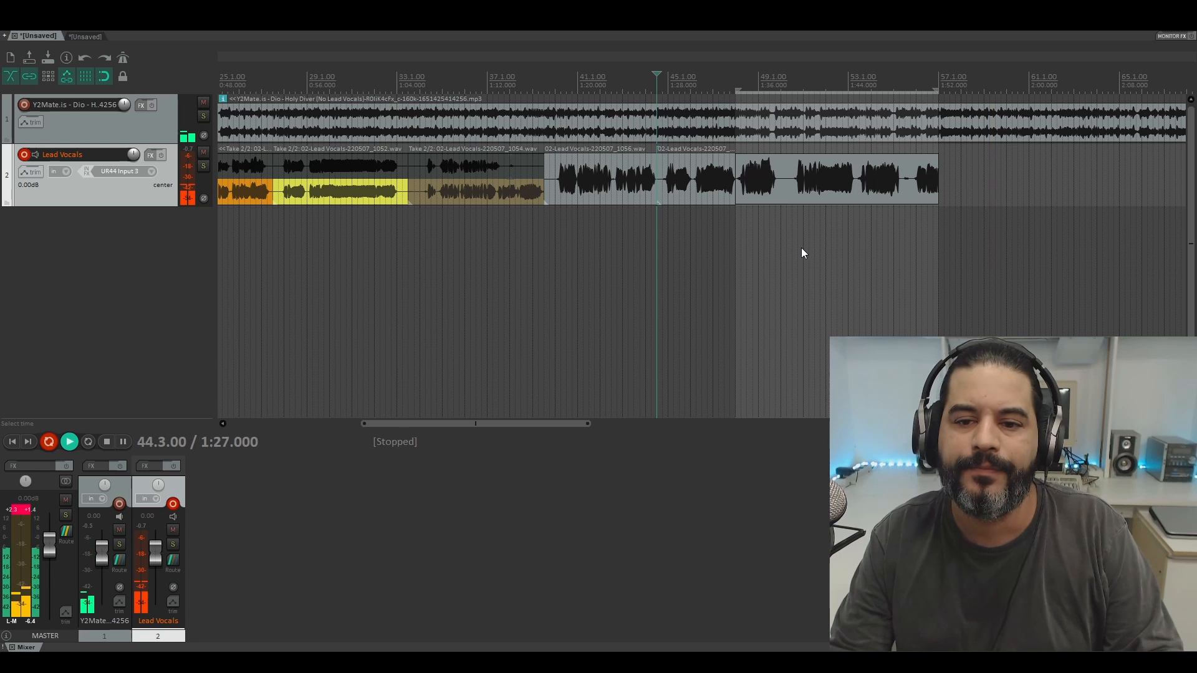
pyautogui.click(540, 413)
# Extend the end of the new vocal item to about 1:56 and listen to it from 1:34.5 through its ending
pyautogui.click(905, 217)
pyautogui.moveTo(939, 192); pyautogui.dragTo(984, 198)
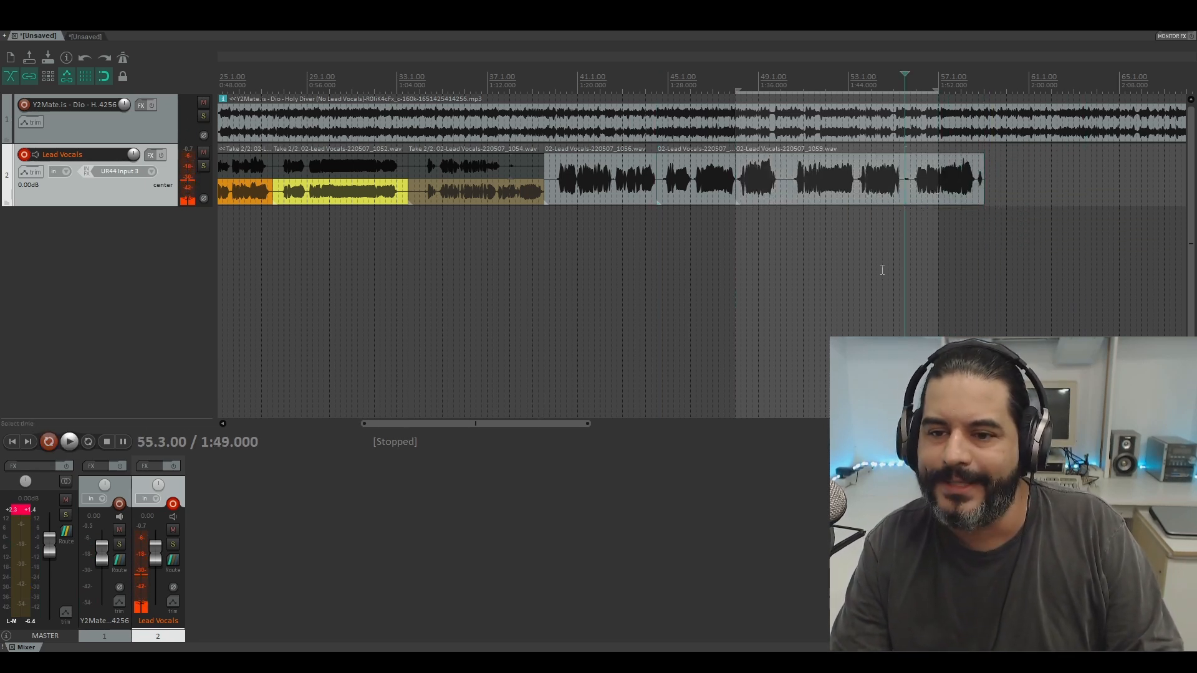
pyautogui.click(740, 231)
pyautogui.press('space')
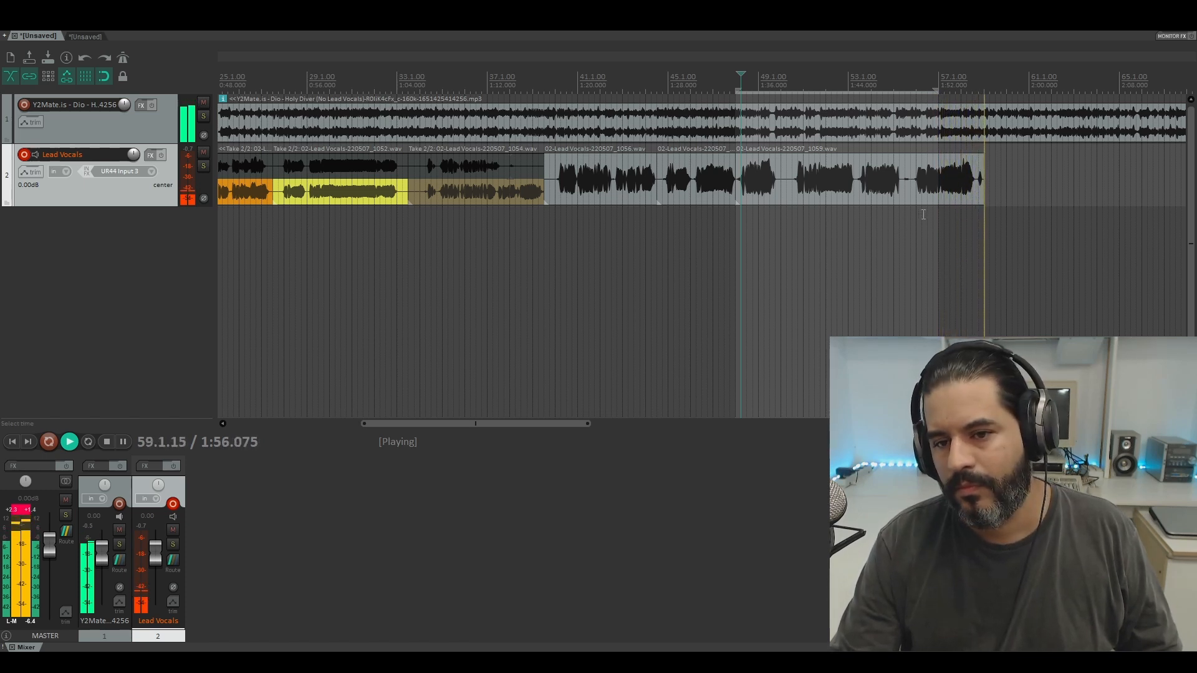
pyautogui.press('space')
# Move the time selection over the final phrase, from about 1:49 to 1:56, and record a new take of it with playback starting at 1:43
pyautogui.moveTo(905, 218); pyautogui.dragTo(988, 226)
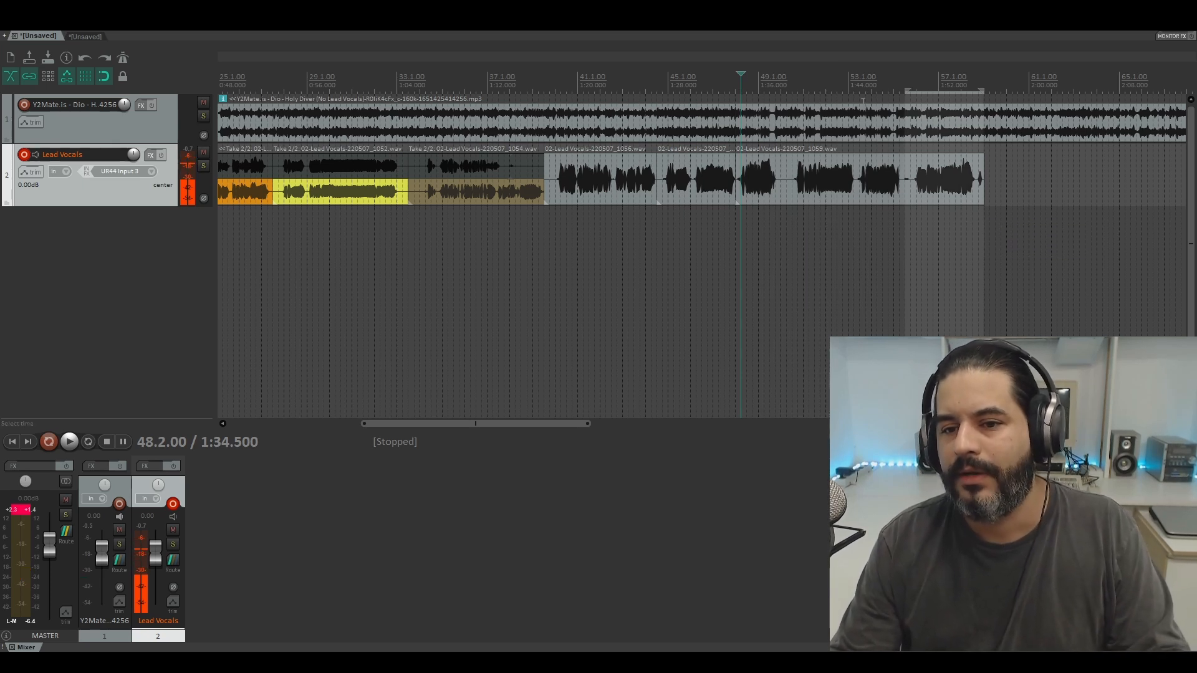
pyautogui.click(837, 77)
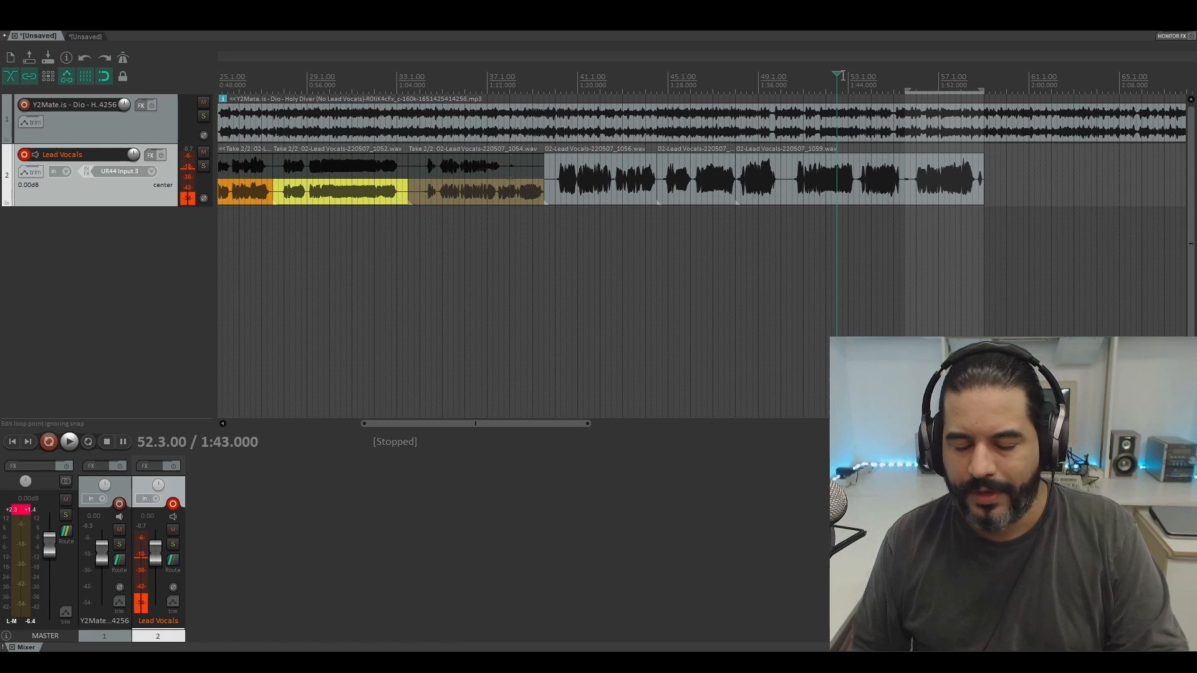
pyautogui.hotkey('ctrl', 'r')
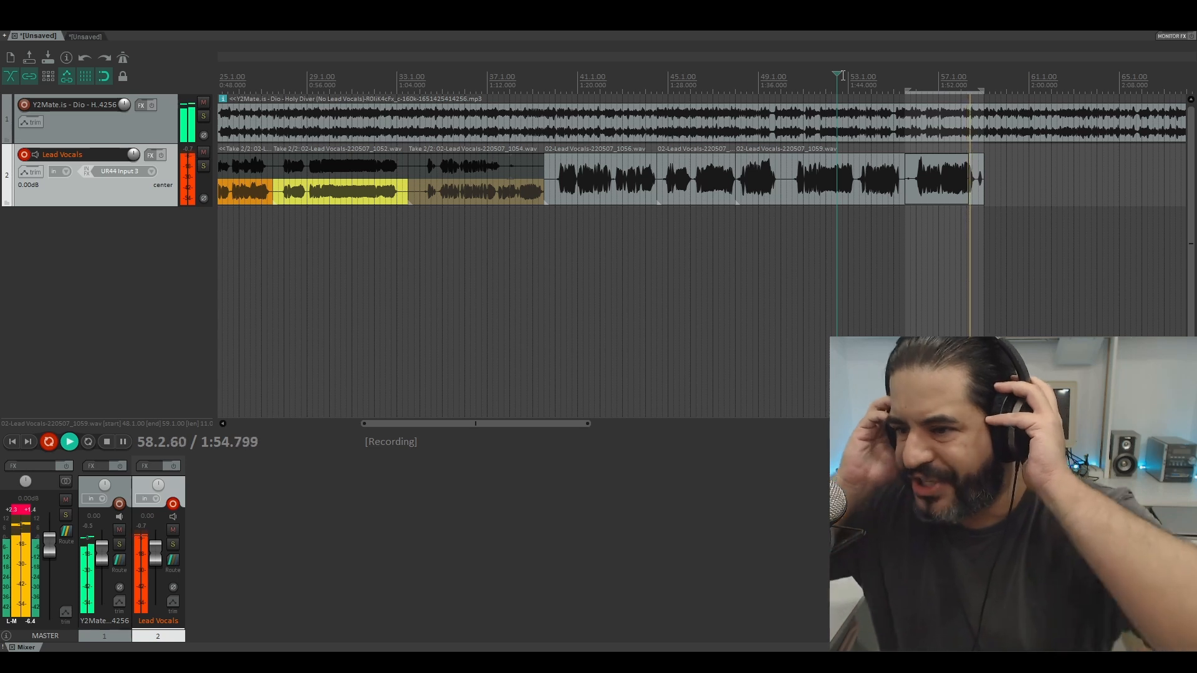
pyautogui.press('space')
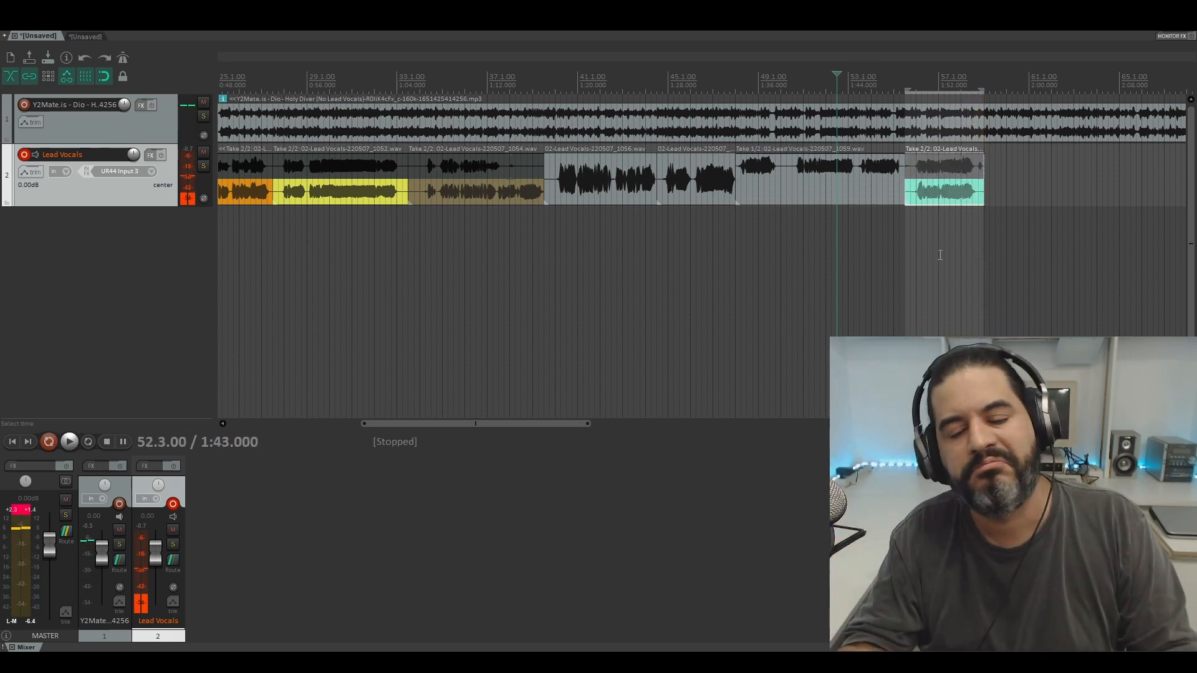
# Compare both takes of the final vocal phrase, keep the second take active, and set the playback start to 1:42
pyautogui.click(940, 257)
pyautogui.press('space')
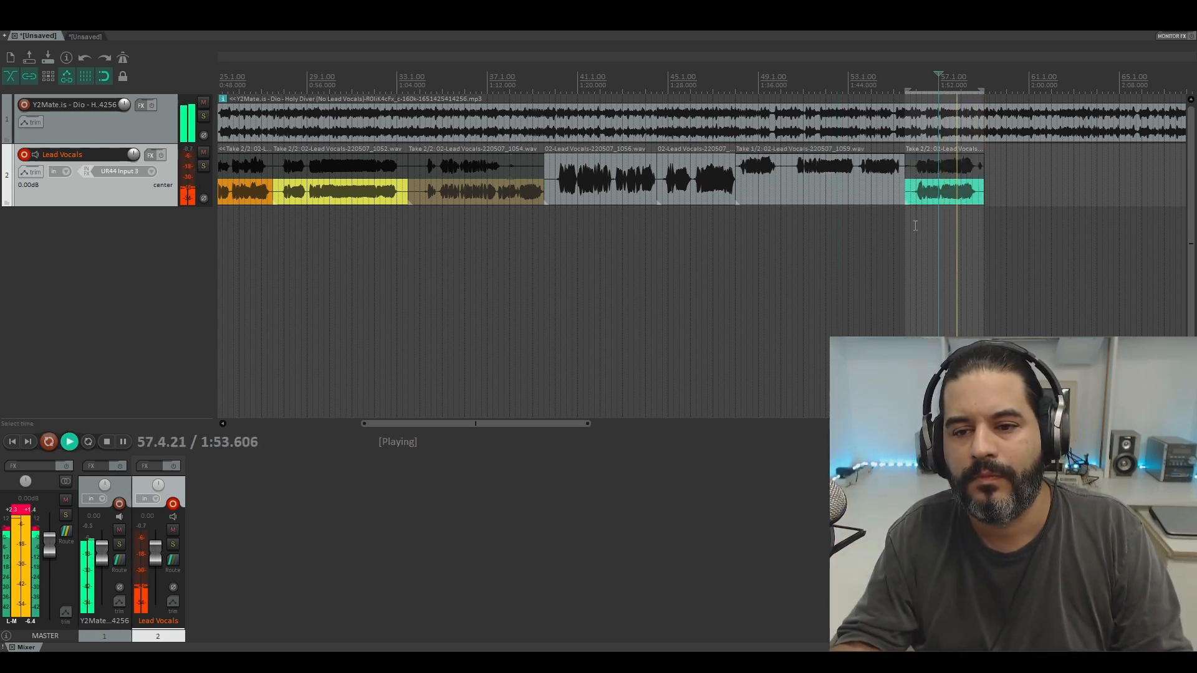
pyautogui.click(942, 165)
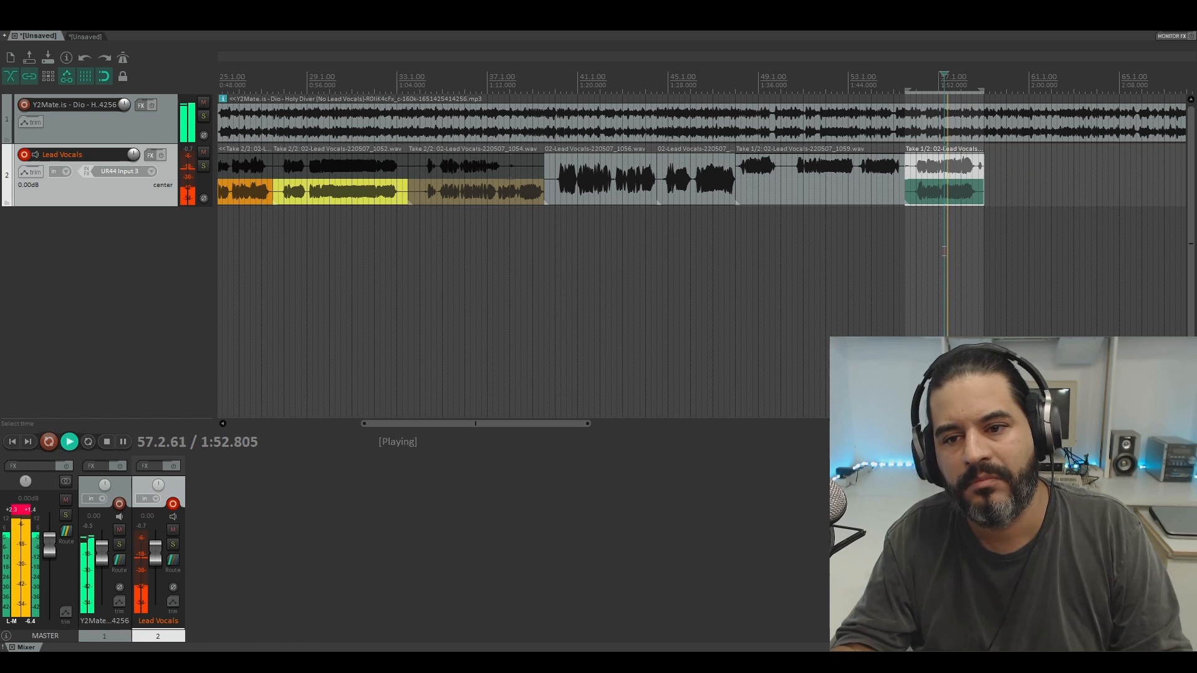
pyautogui.click(916, 197)
pyautogui.press('space')
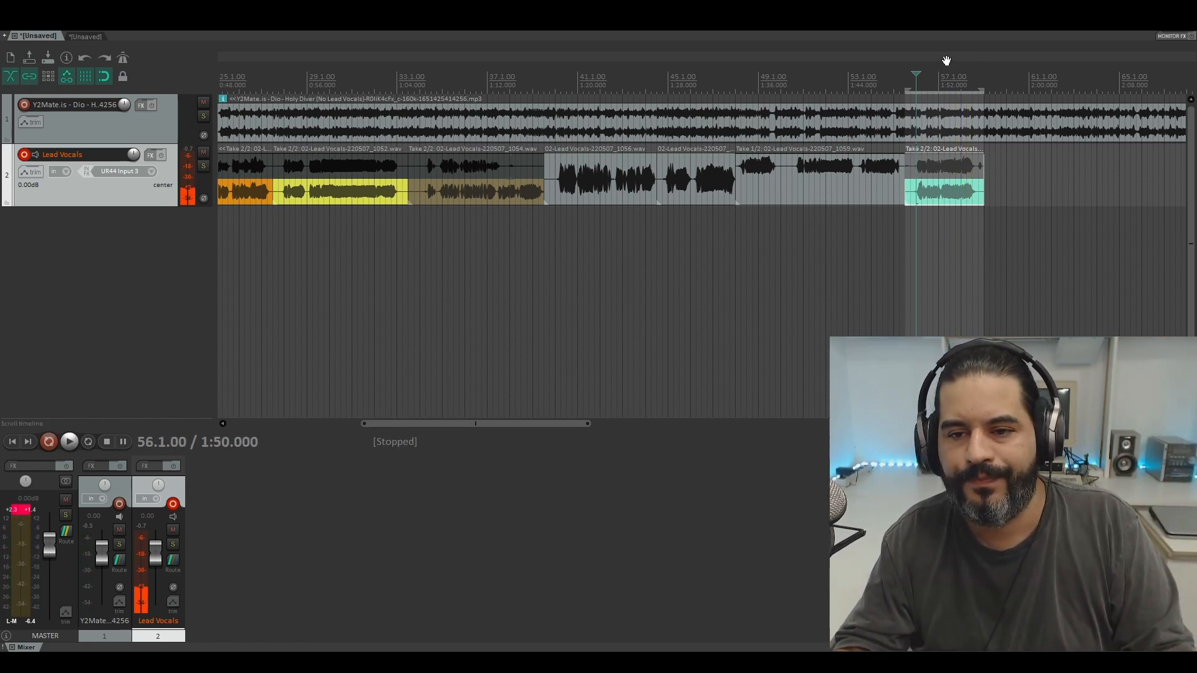
pyautogui.click(829, 77)
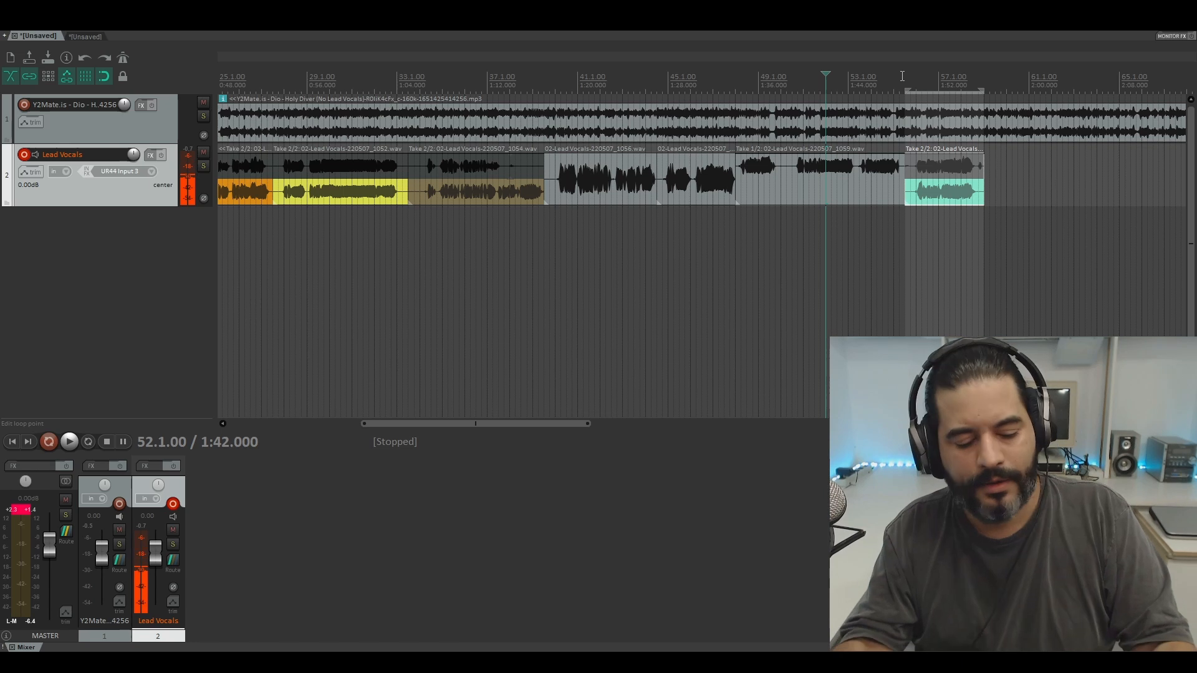
# Record a third take of the final vocal phrase with playback starting at 1:42, and listen to it from 1:53 and 1:50
pyautogui.hotkey('ctrl', 'r')
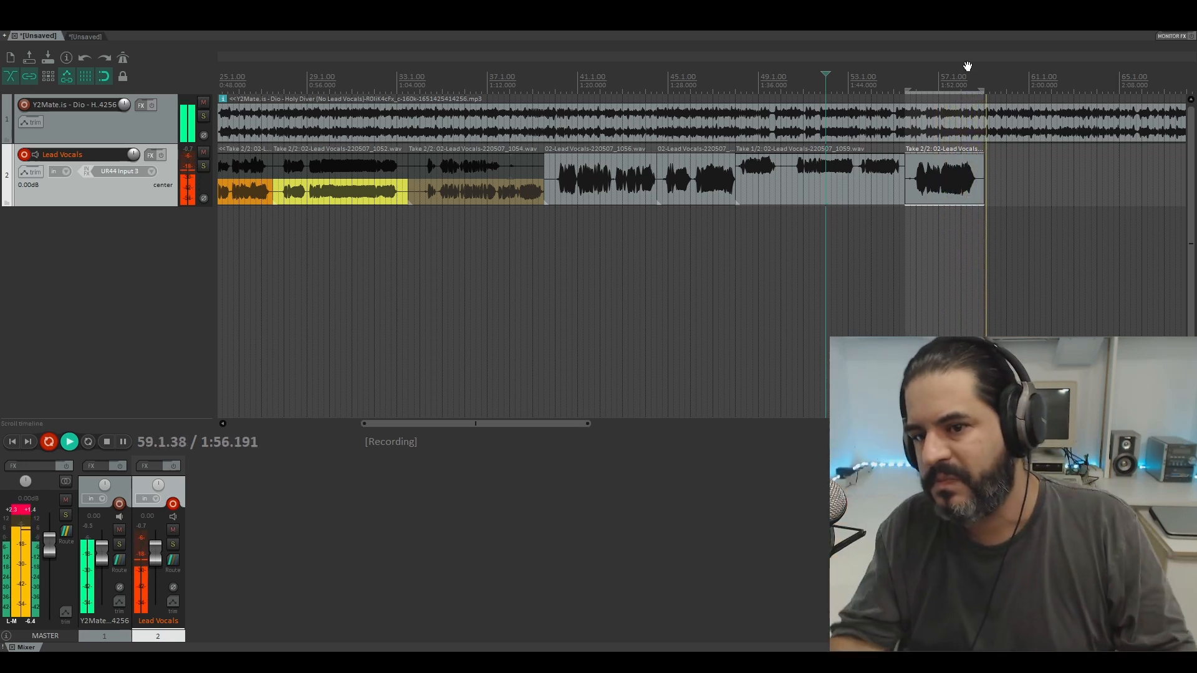
pyautogui.click(950, 225)
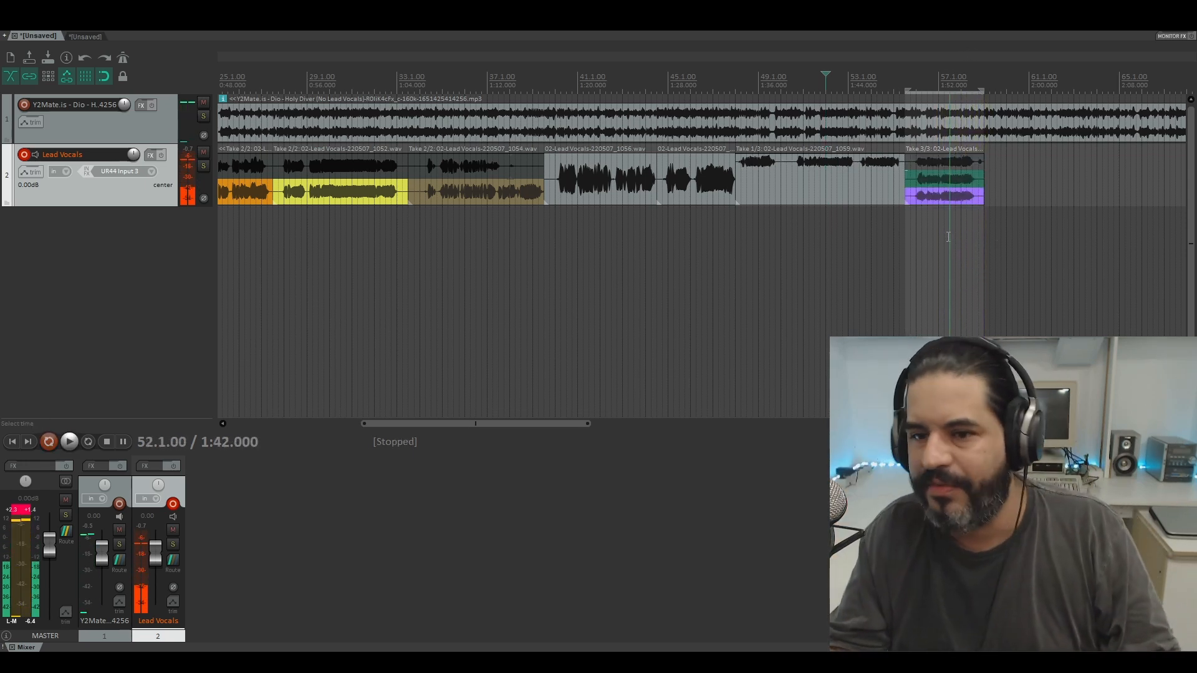
pyautogui.press('space')
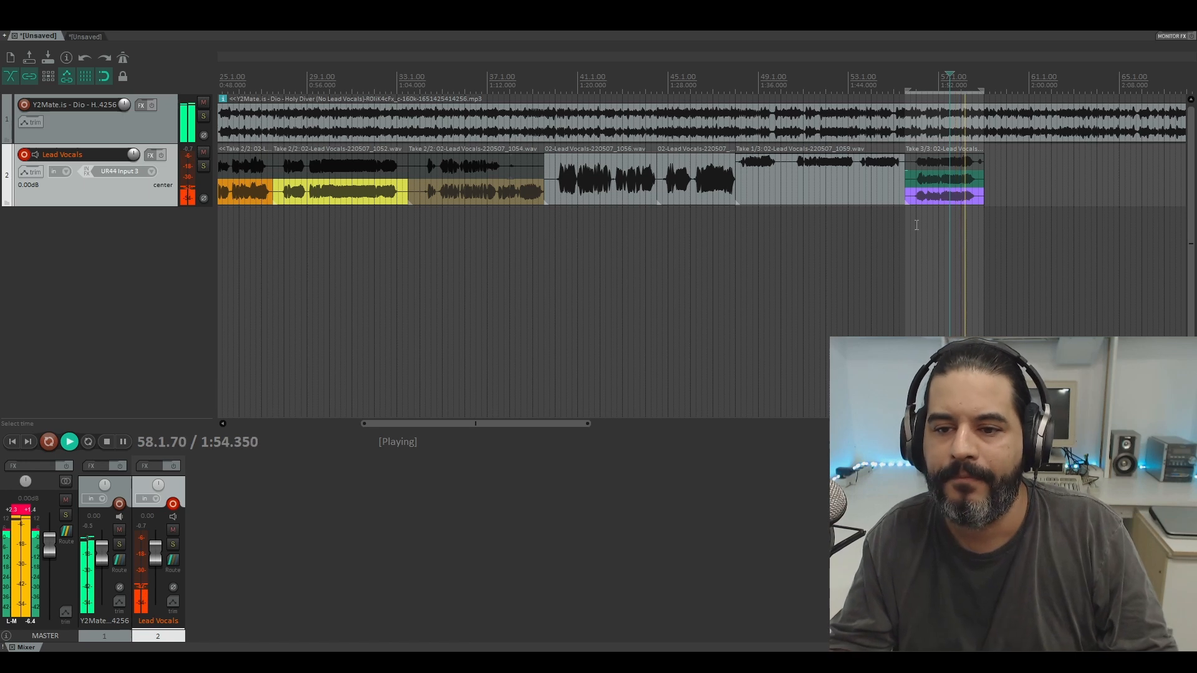
pyautogui.click(916, 226)
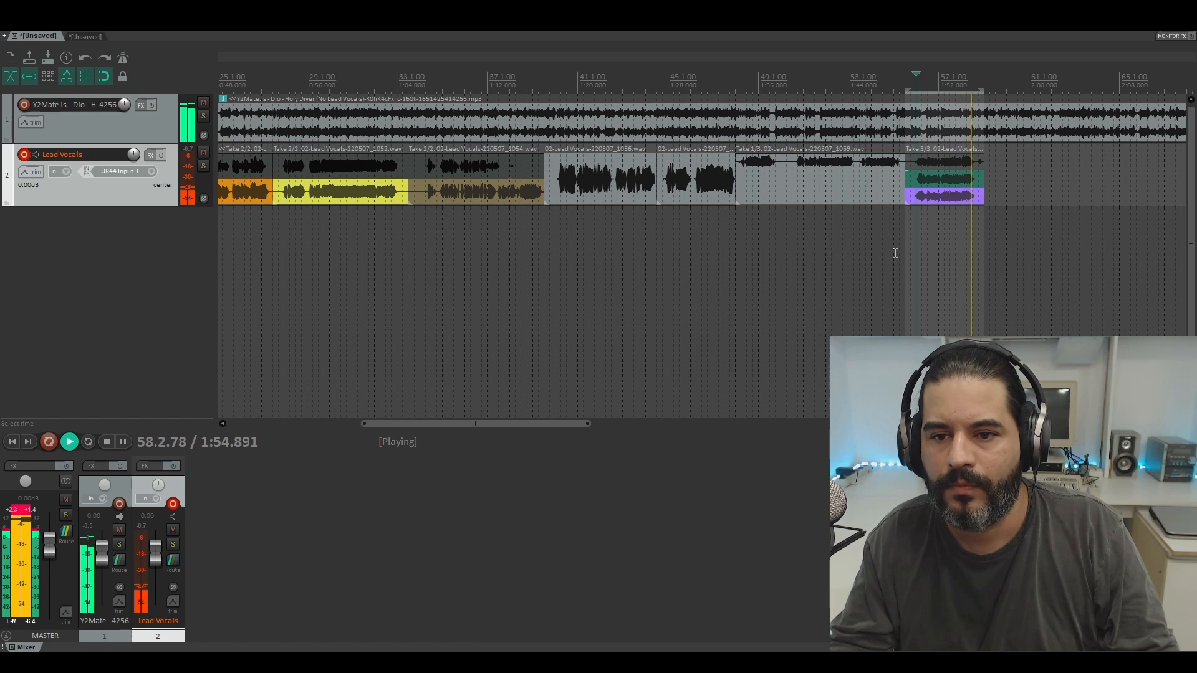
pyautogui.press('space')
# Trim the end of the final vocal item back to about 1:55.5 and listen from 1:40 through its ending
pyautogui.moveTo(977, 195); pyautogui.dragTo(970, 196)
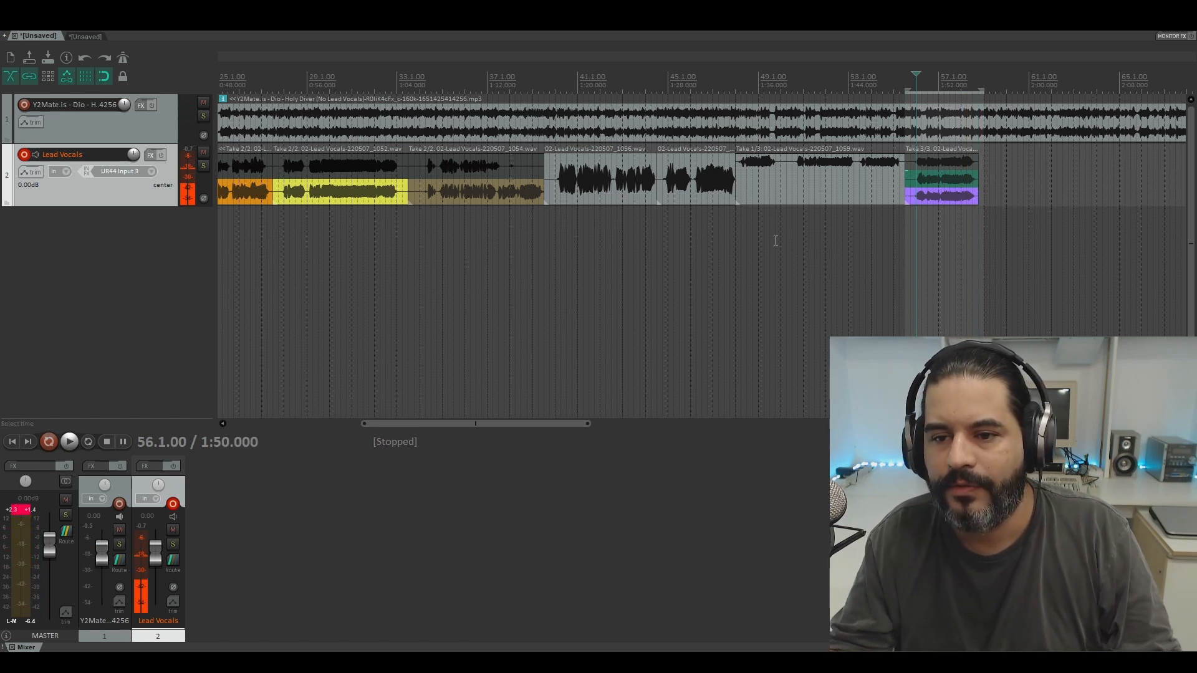
pyautogui.click(805, 266)
pyautogui.press('space')
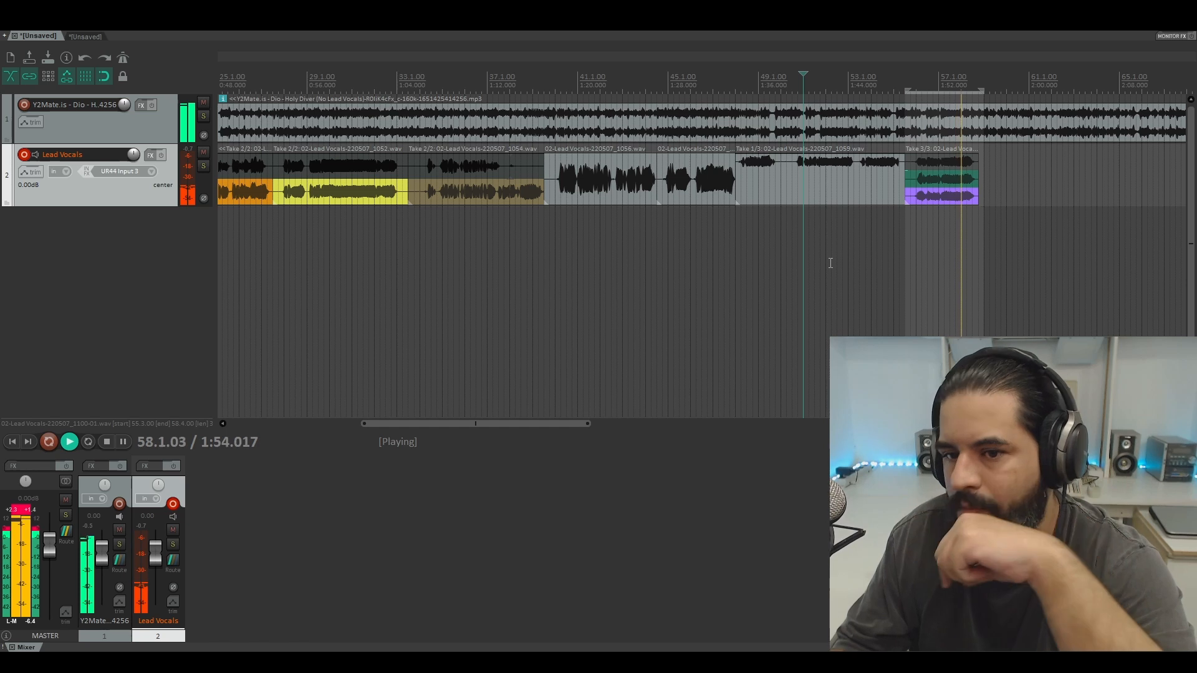
pyautogui.press('space')
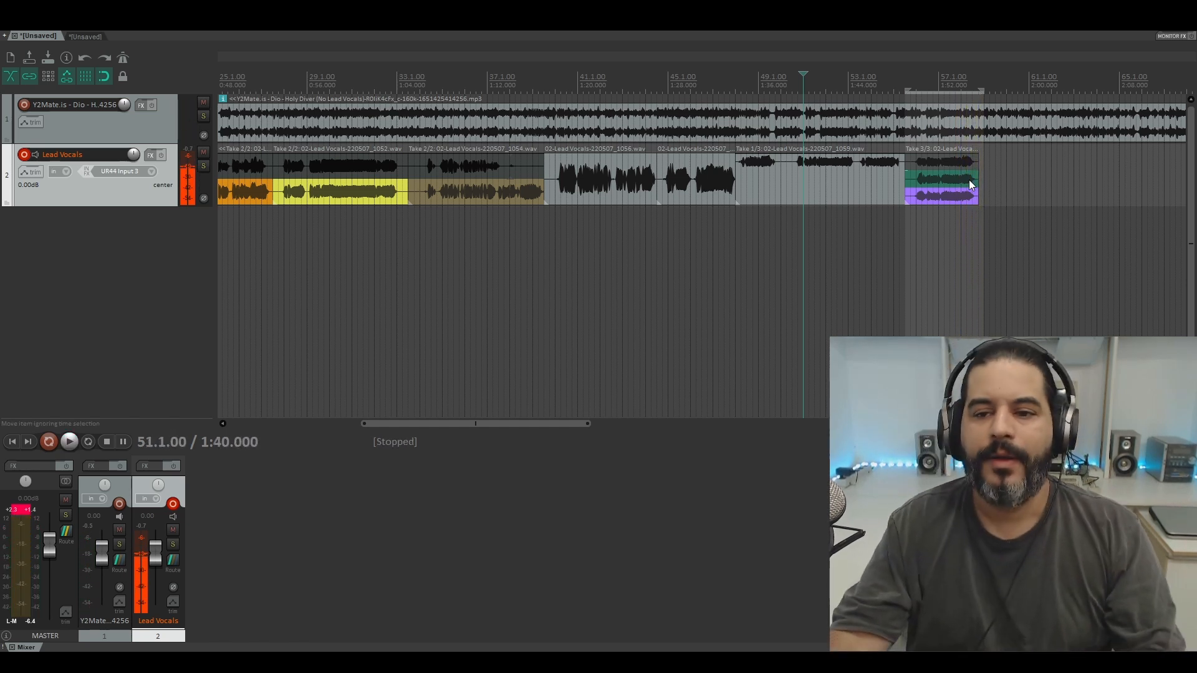
# Compare the second and third takes of the final vocal phrase from 1:53 and keep the third take active
pyautogui.click(948, 180)
pyautogui.press('space')
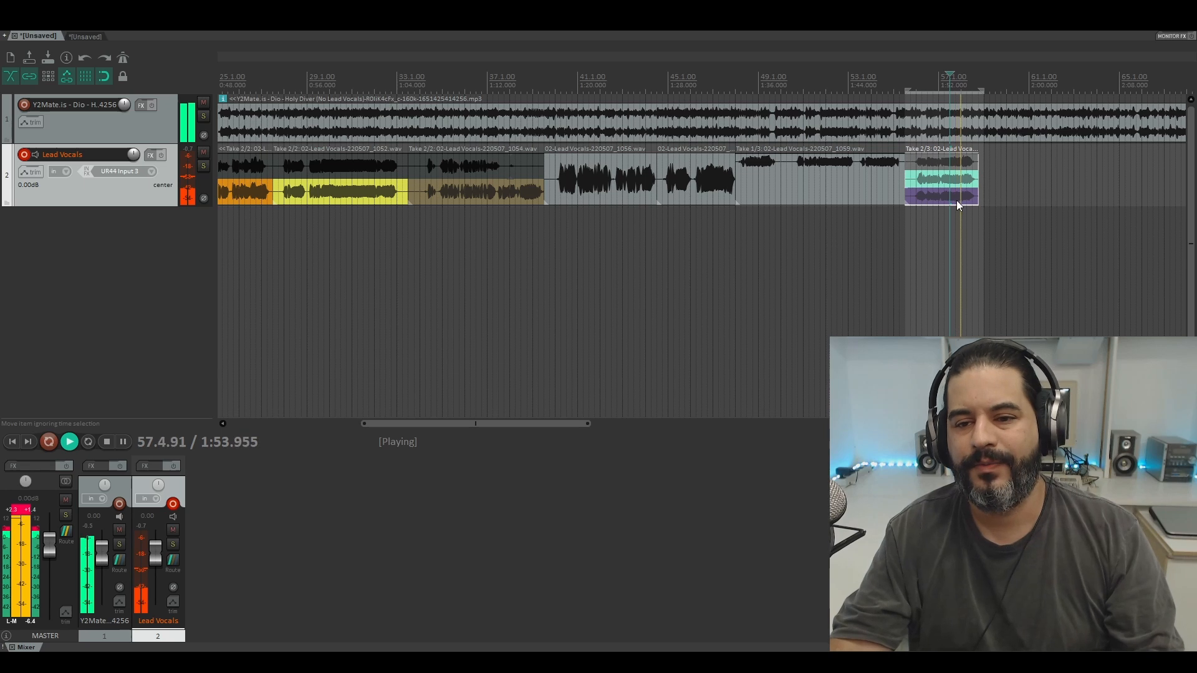
pyautogui.click(948, 198)
pyautogui.press('space')
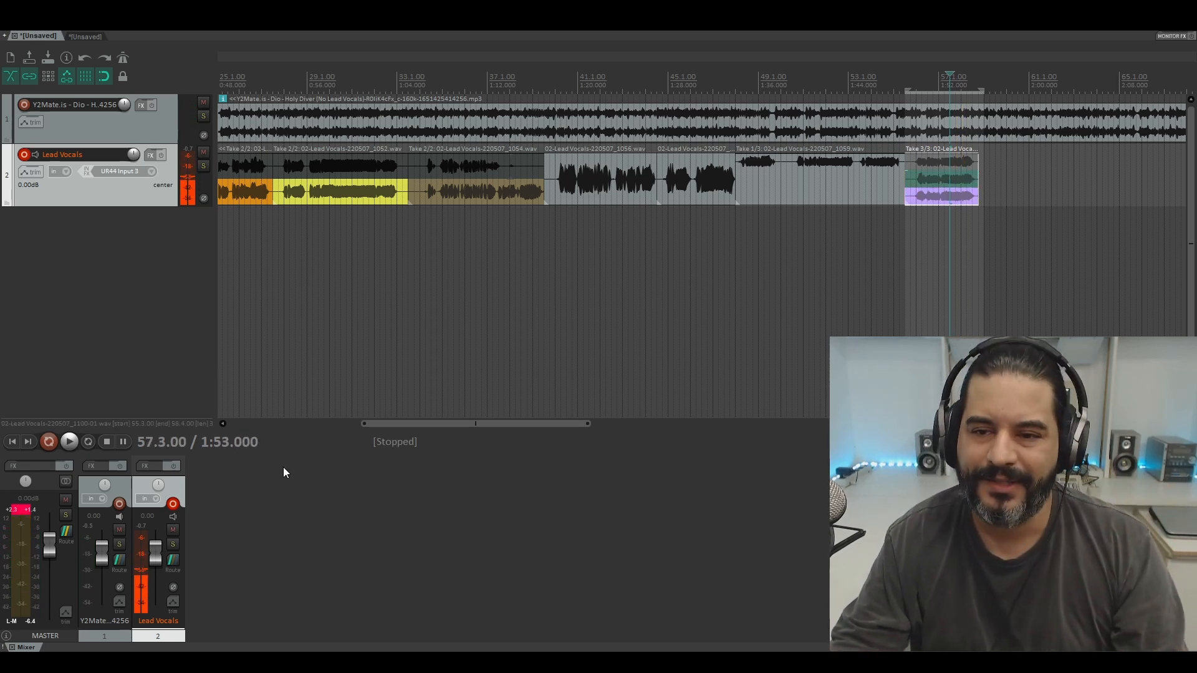
# Lower the Lead Vocals track volume to -4.12 dB while playing the mix from 1:18
pyautogui.scroll(-2, 594, 281)
pyautogui.scroll(-2, 592, 284)
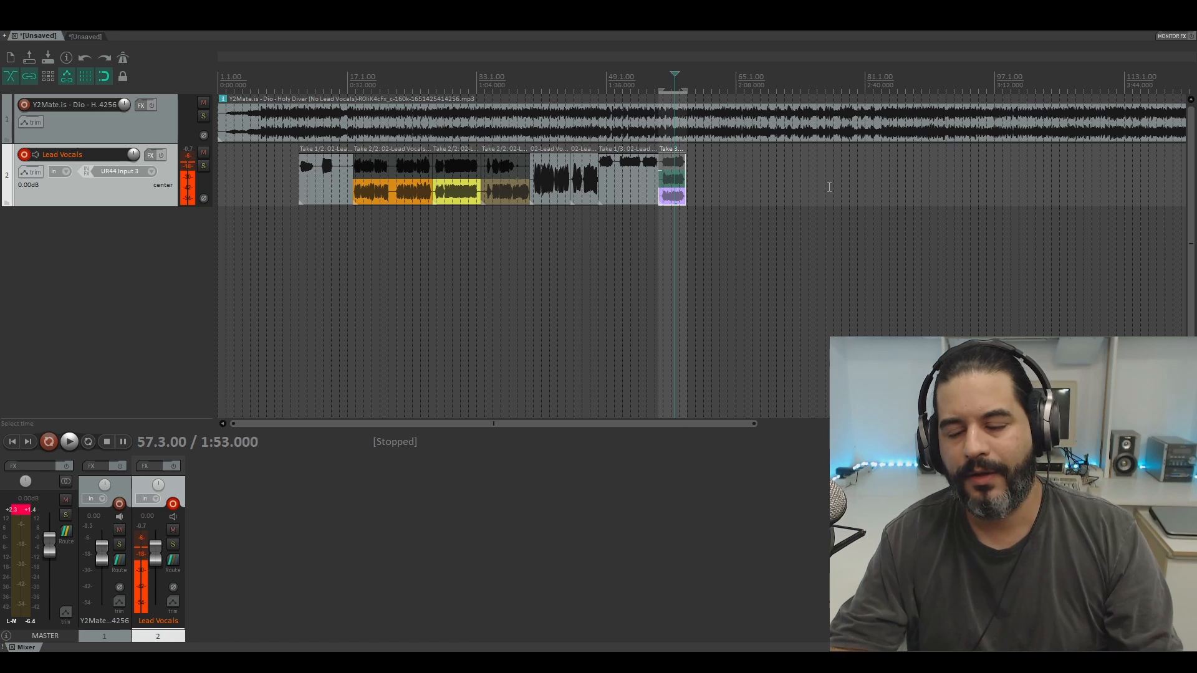
pyautogui.scroll(10, 828, 185)
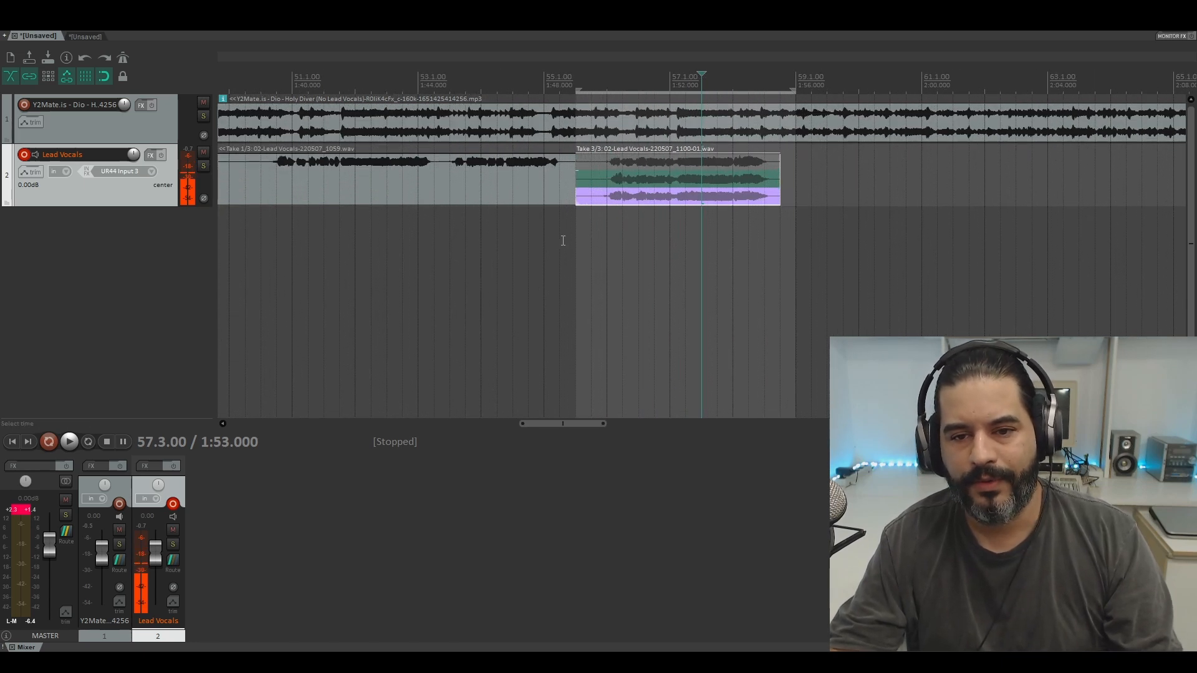
pyautogui.scroll(-5, 572, 240)
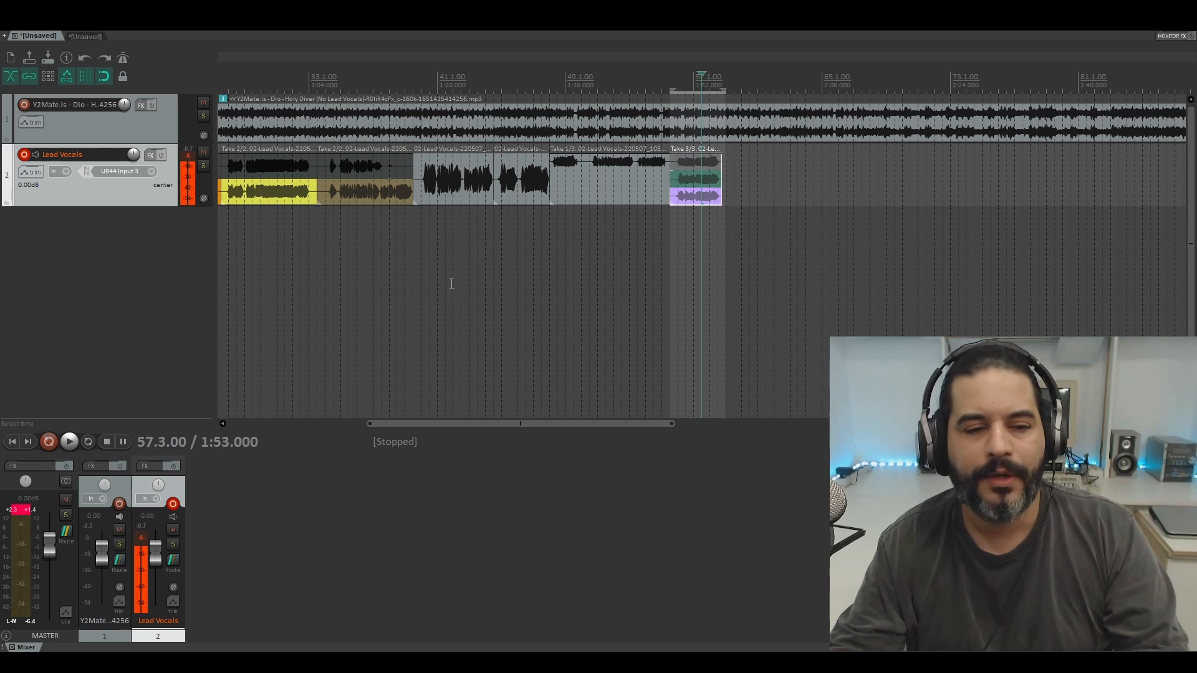
pyautogui.scroll(-2, 451, 280)
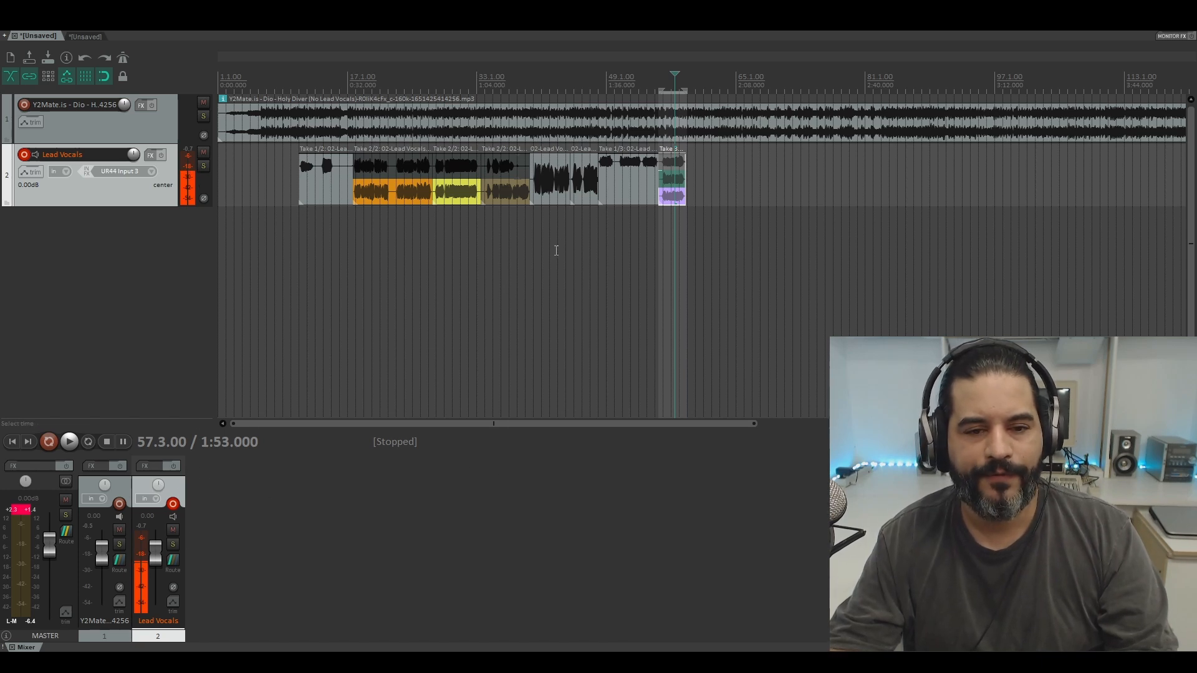
pyautogui.click(535, 247)
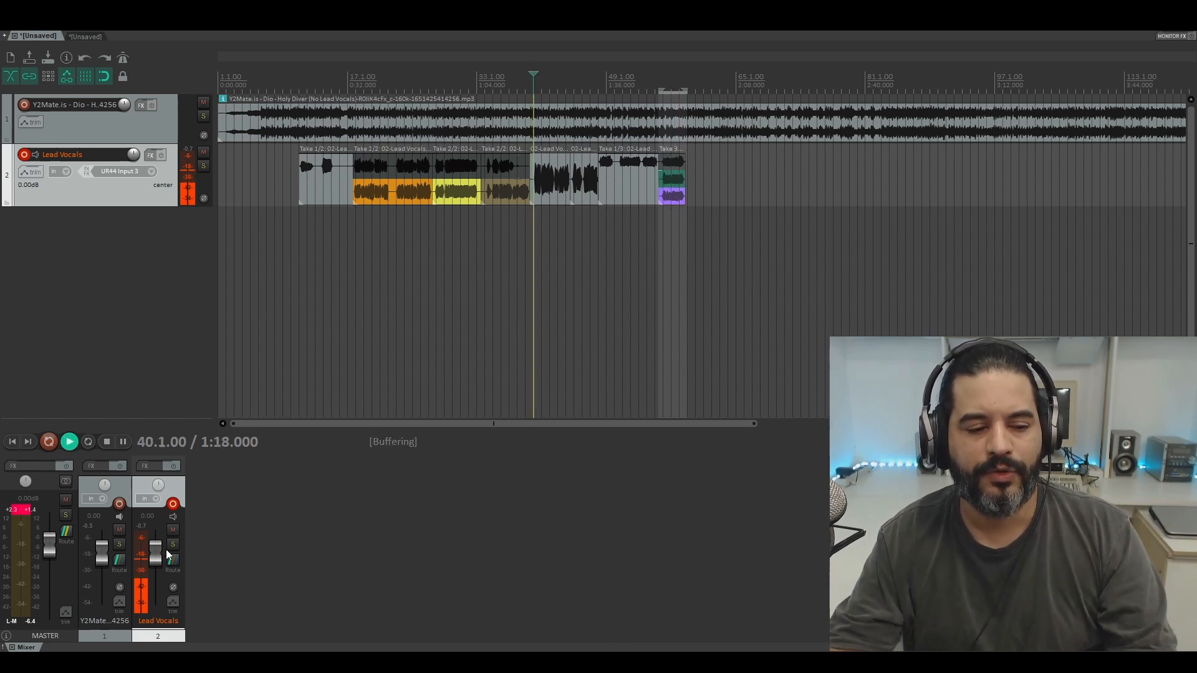
pyautogui.press('space')
pyautogui.moveTo(154, 558); pyautogui.dragTo(151, 563)
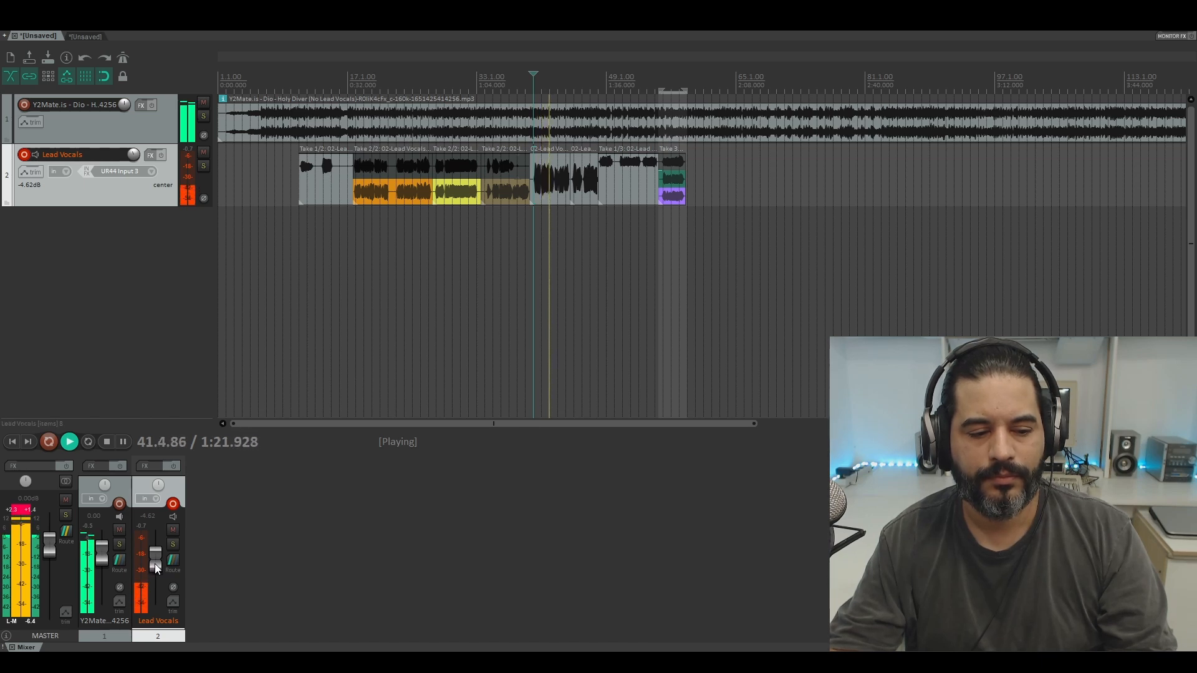
pyautogui.moveTo(155, 561); pyautogui.dragTo(159, 556)
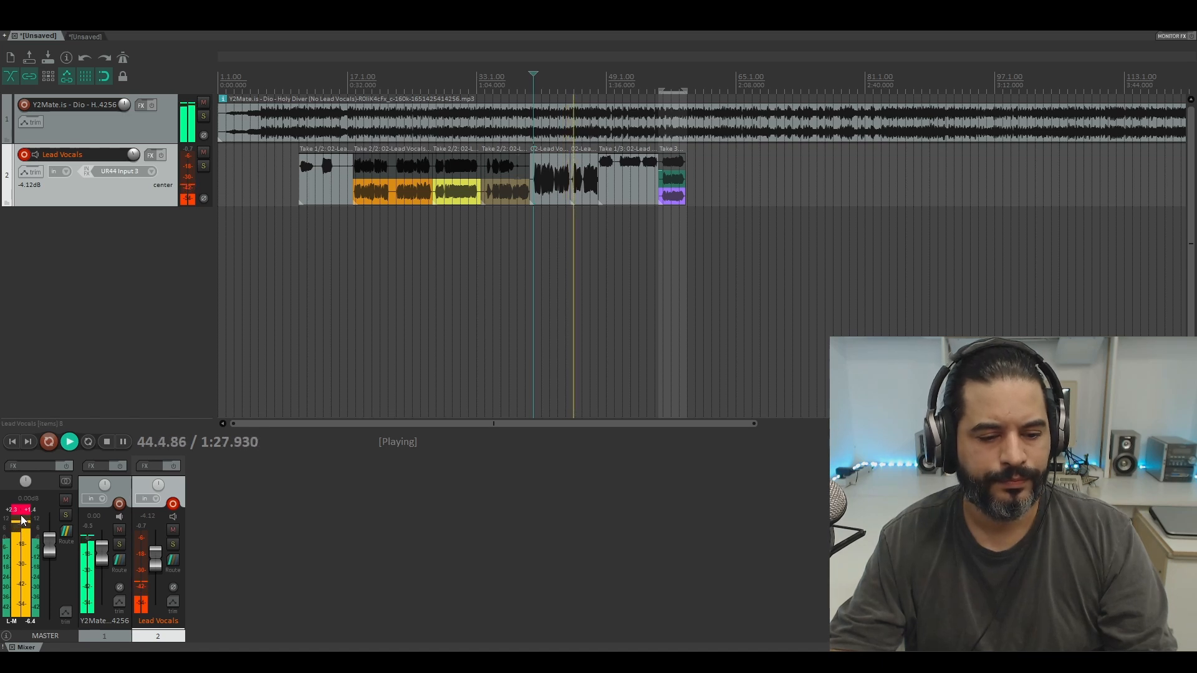
# Reset the master peak readout, lower the backing track's volume to -0.75 dB, and stop playback
pyautogui.click(354, 561)
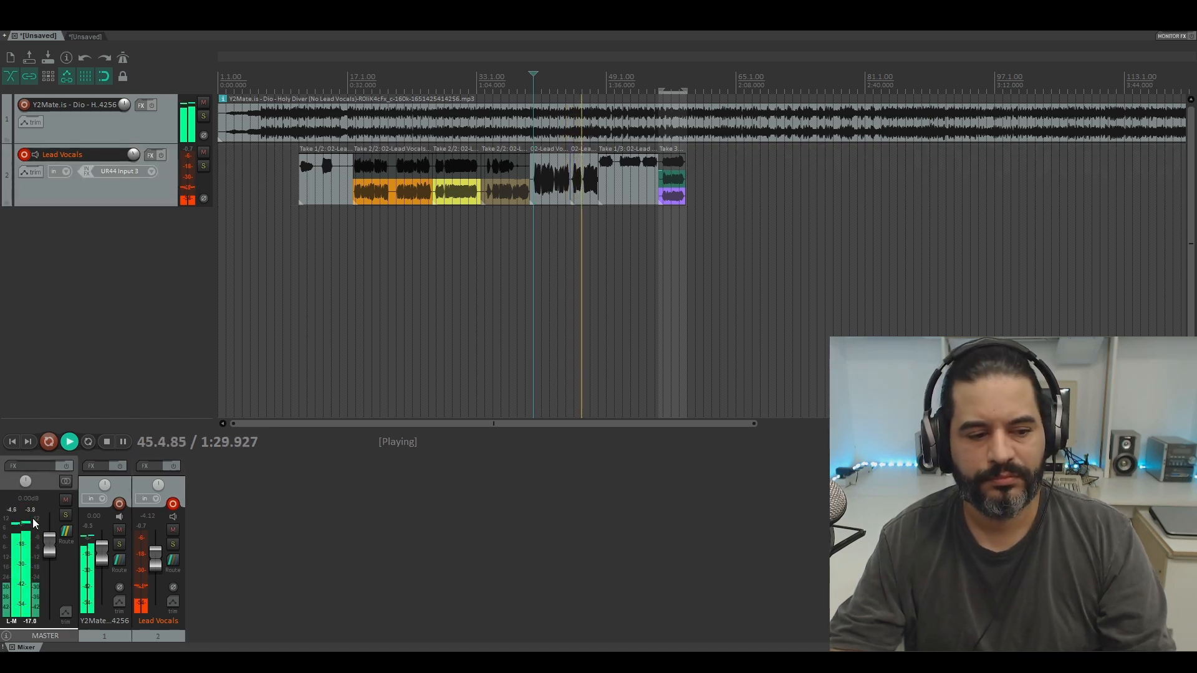
pyautogui.moveTo(101, 556); pyautogui.dragTo(101, 558)
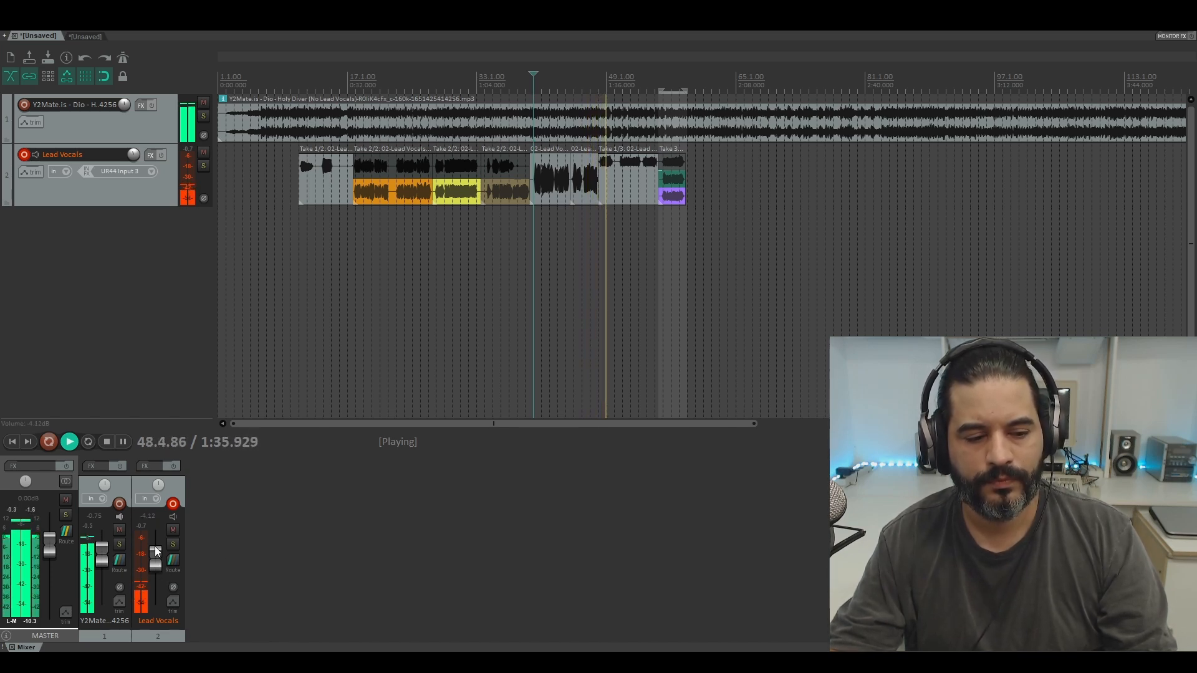
pyautogui.press('space')
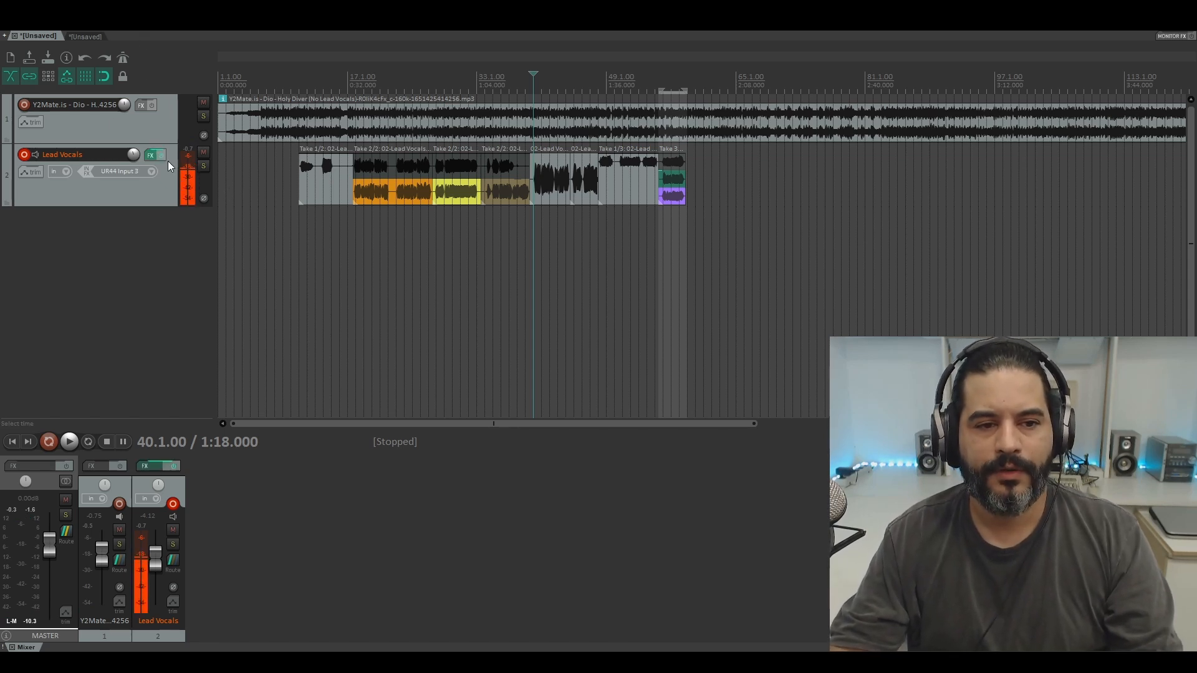
# Listen to the balance of the processed lead vocals against the backing track from 1:06 and from 0:34
pyautogui.click(484, 215)
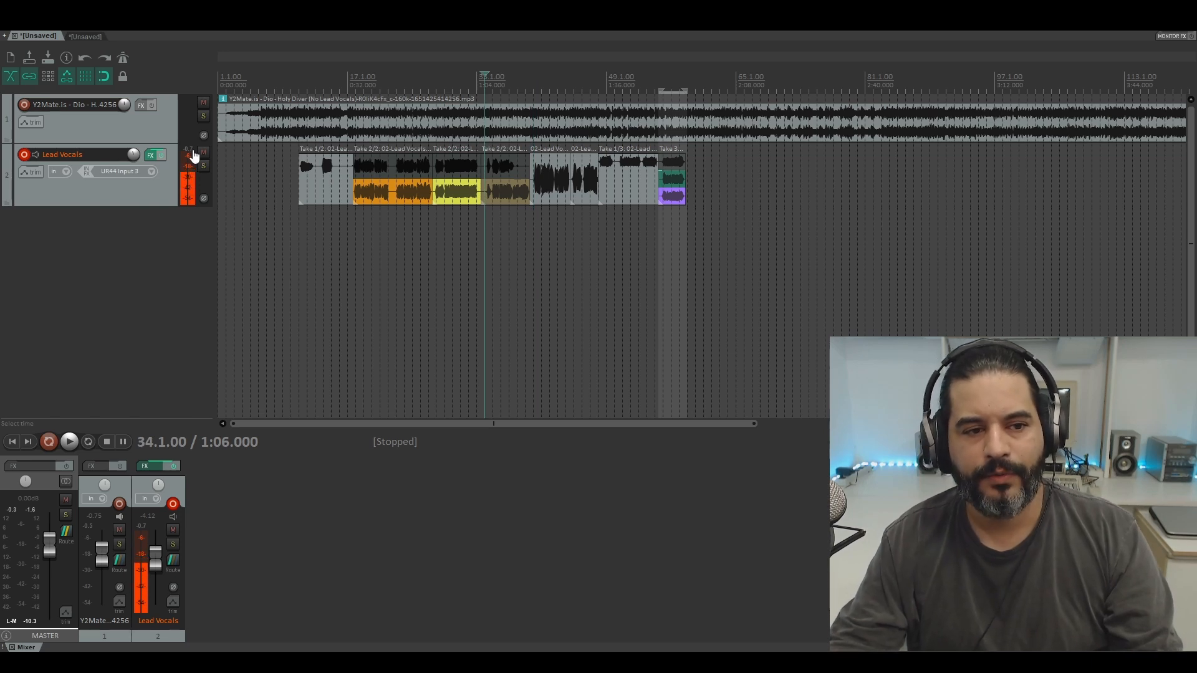
pyautogui.press('space')
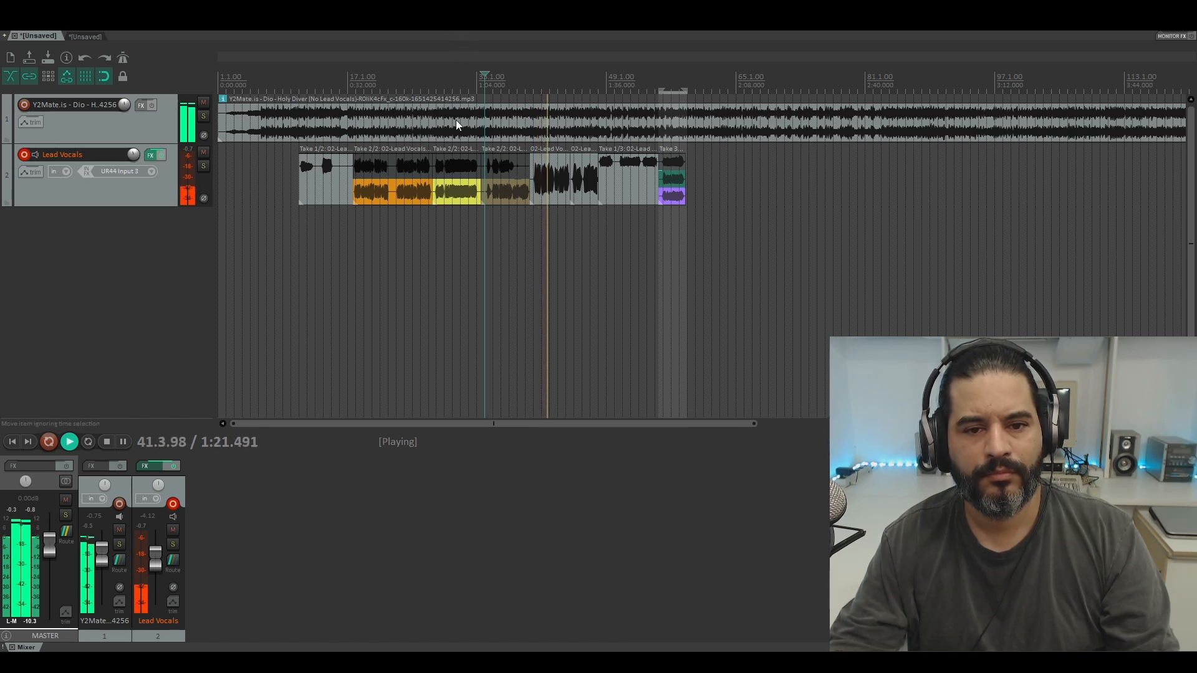
pyautogui.press('space')
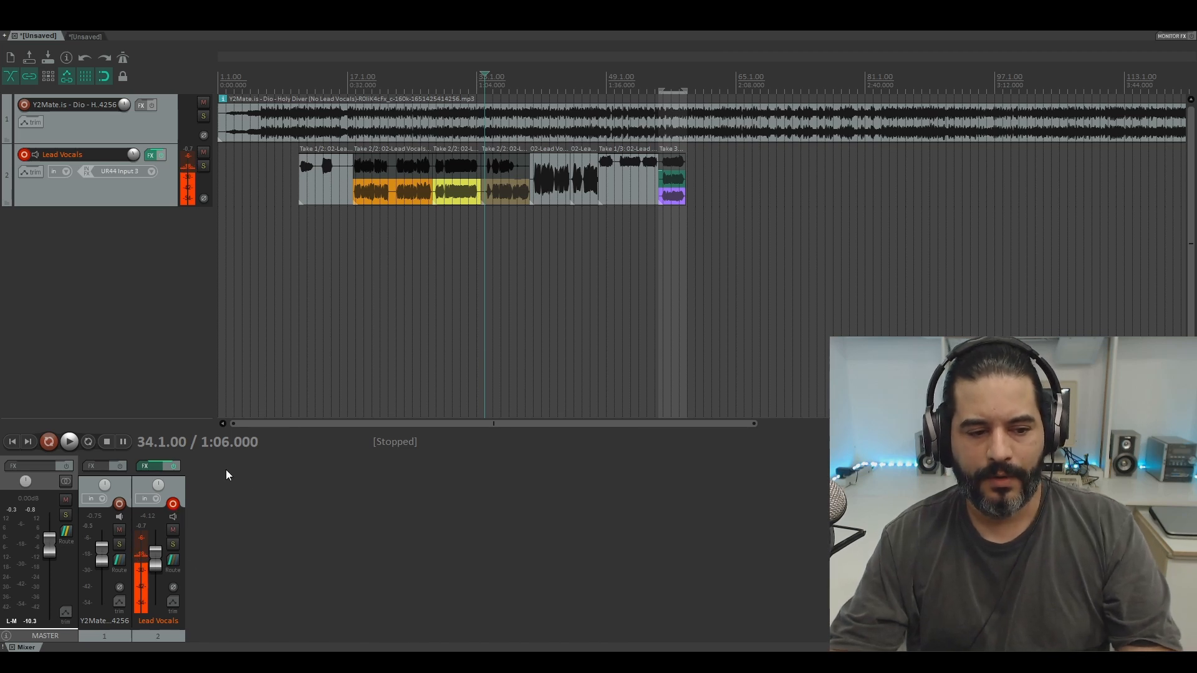
pyautogui.click(353, 241)
pyautogui.press('space')
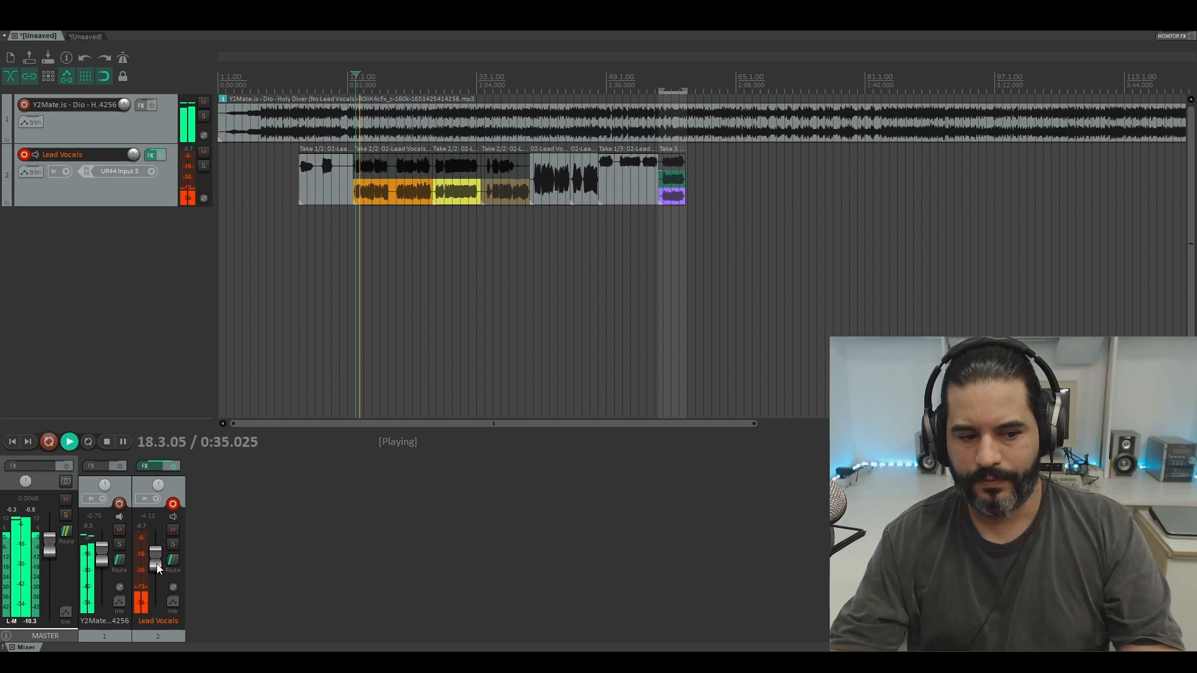
pyautogui.press('space')
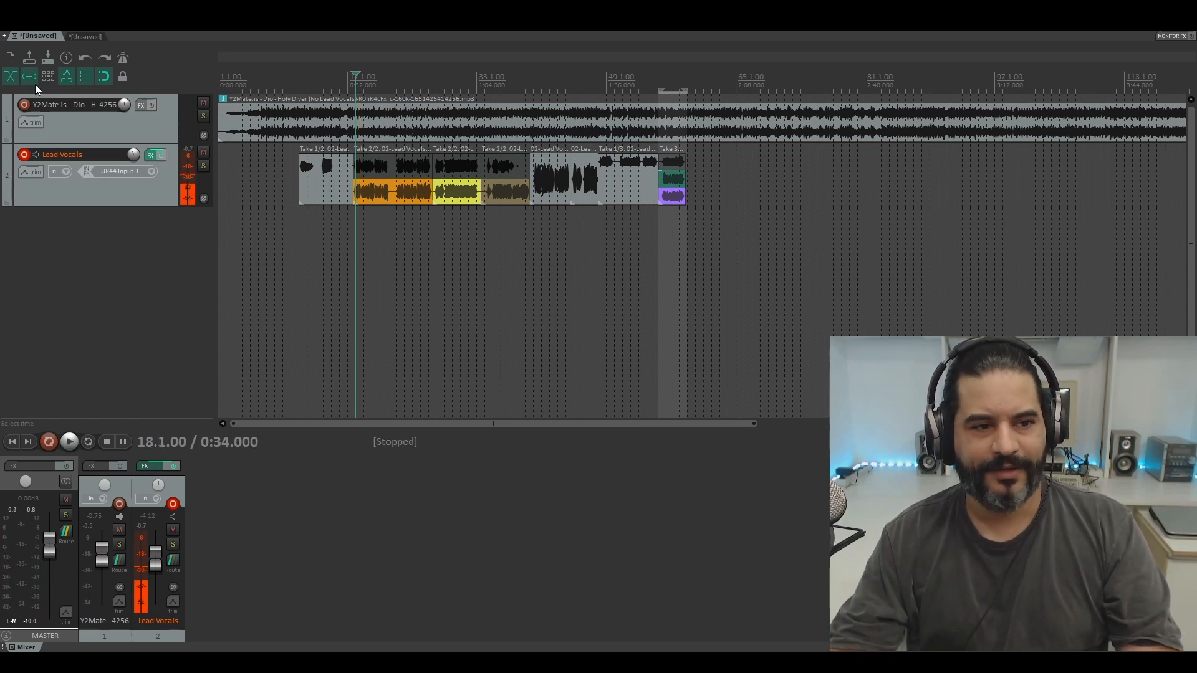
# Play the mix from 0:36 and lower the Lead Vocals track volume to -4.62 dB
pyautogui.click(517, 339)
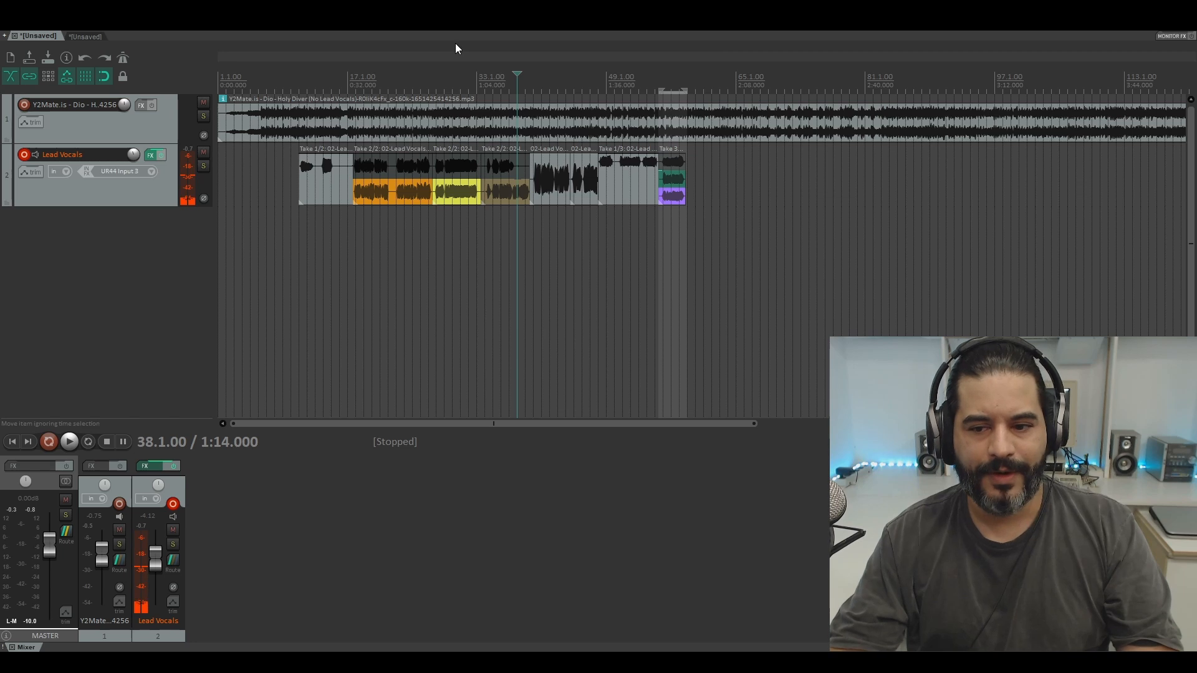
pyautogui.click(363, 274)
pyautogui.press('space')
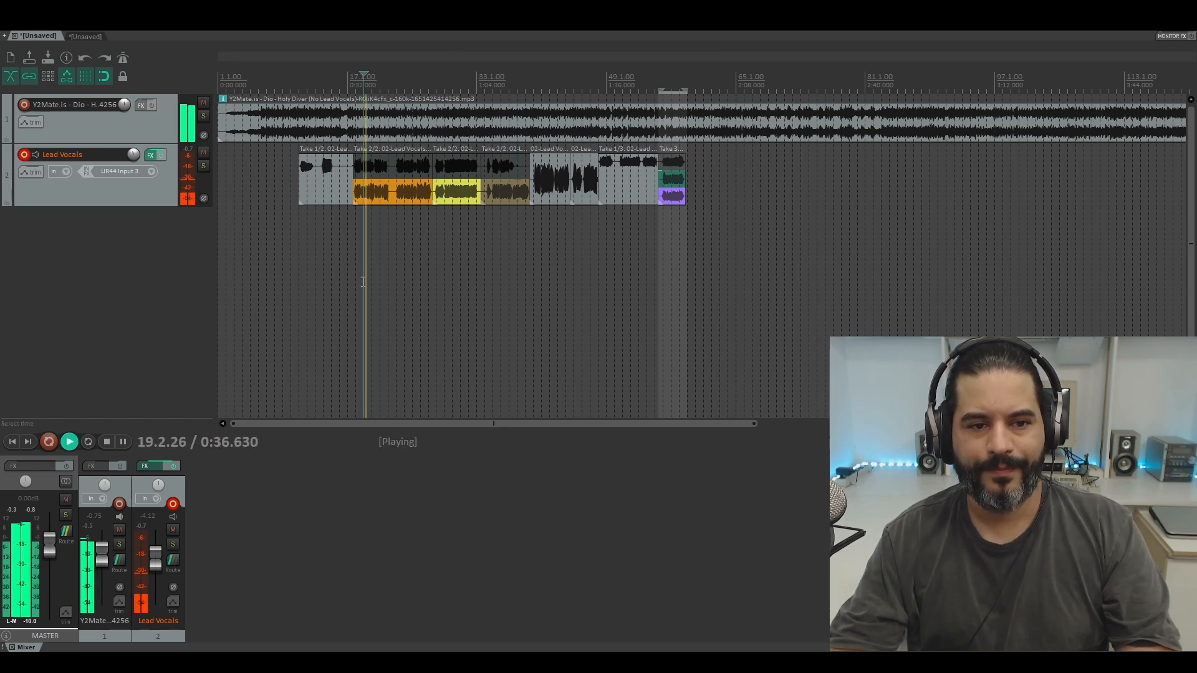
pyautogui.scroll(-3, 483, 285)
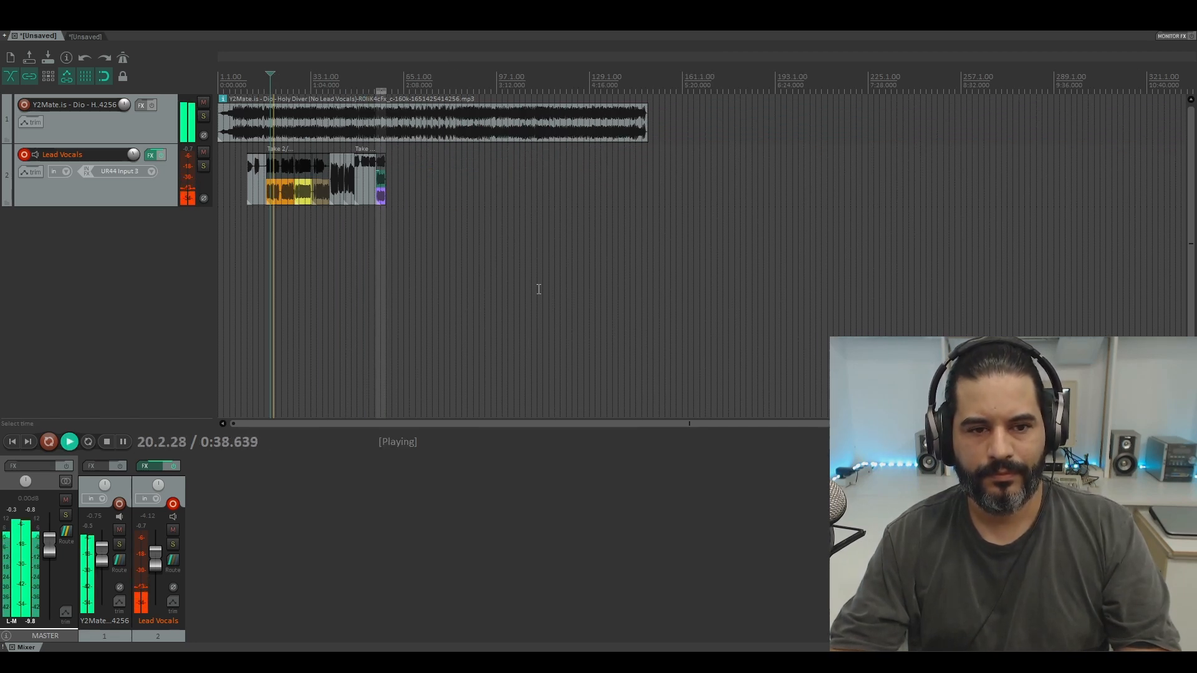
pyautogui.scroll(2, 509, 290)
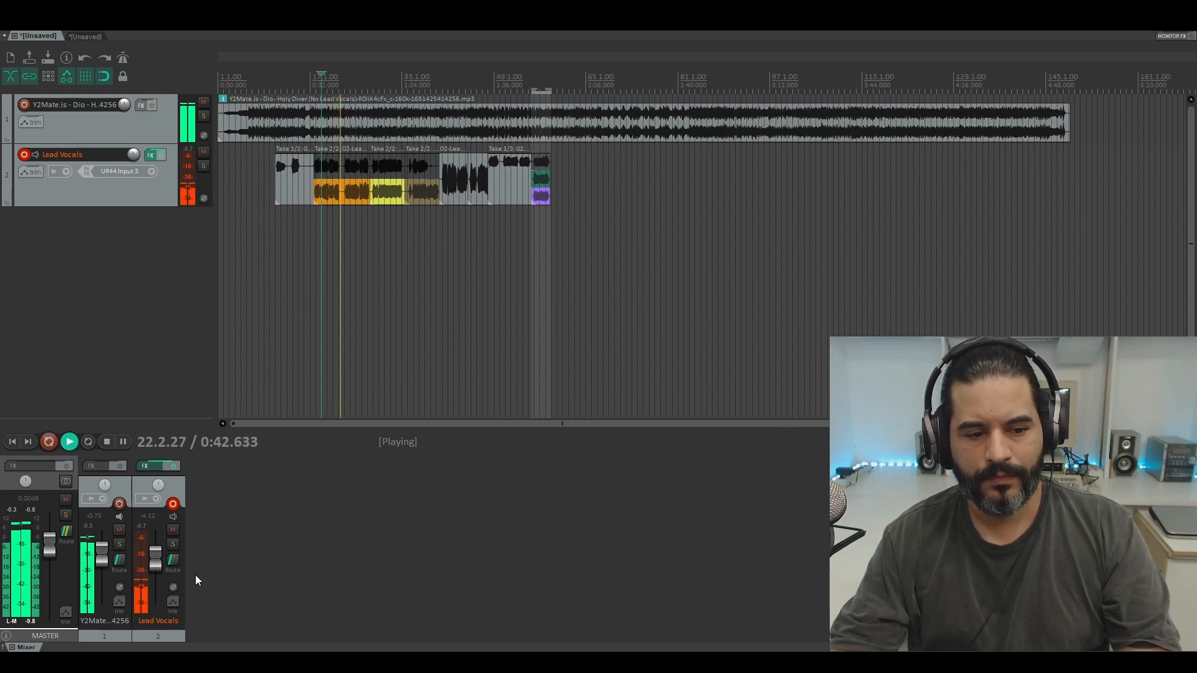
pyautogui.moveTo(155, 559); pyautogui.dragTo(155, 561)
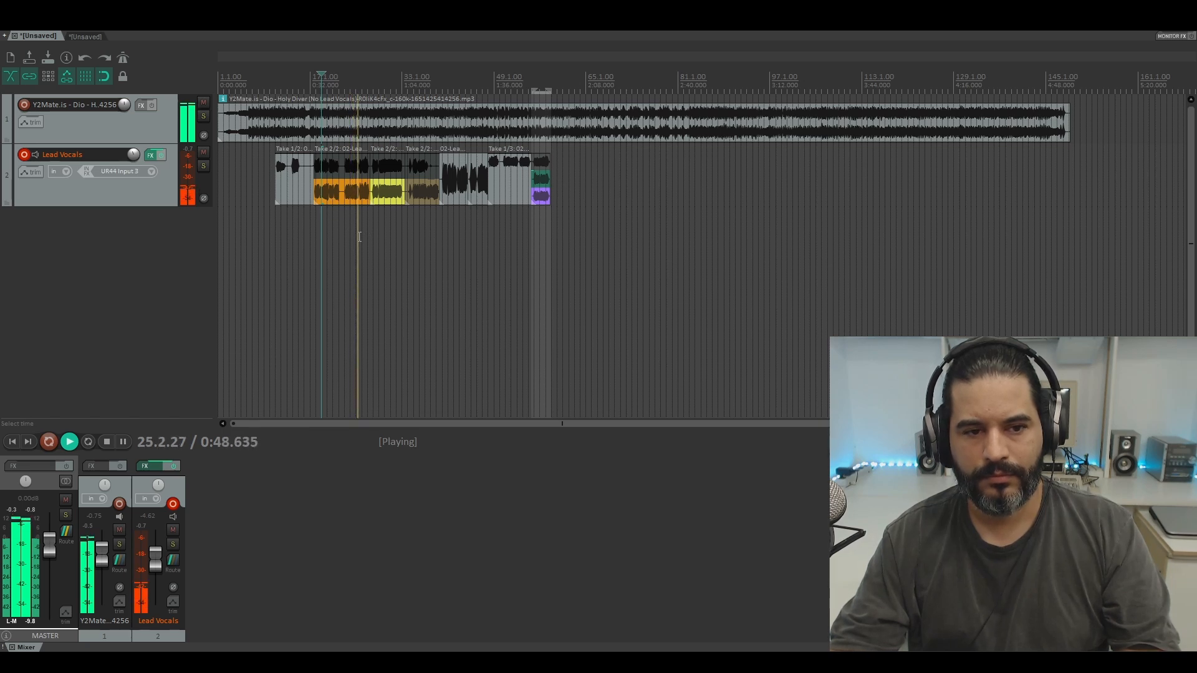
pyautogui.press('space')
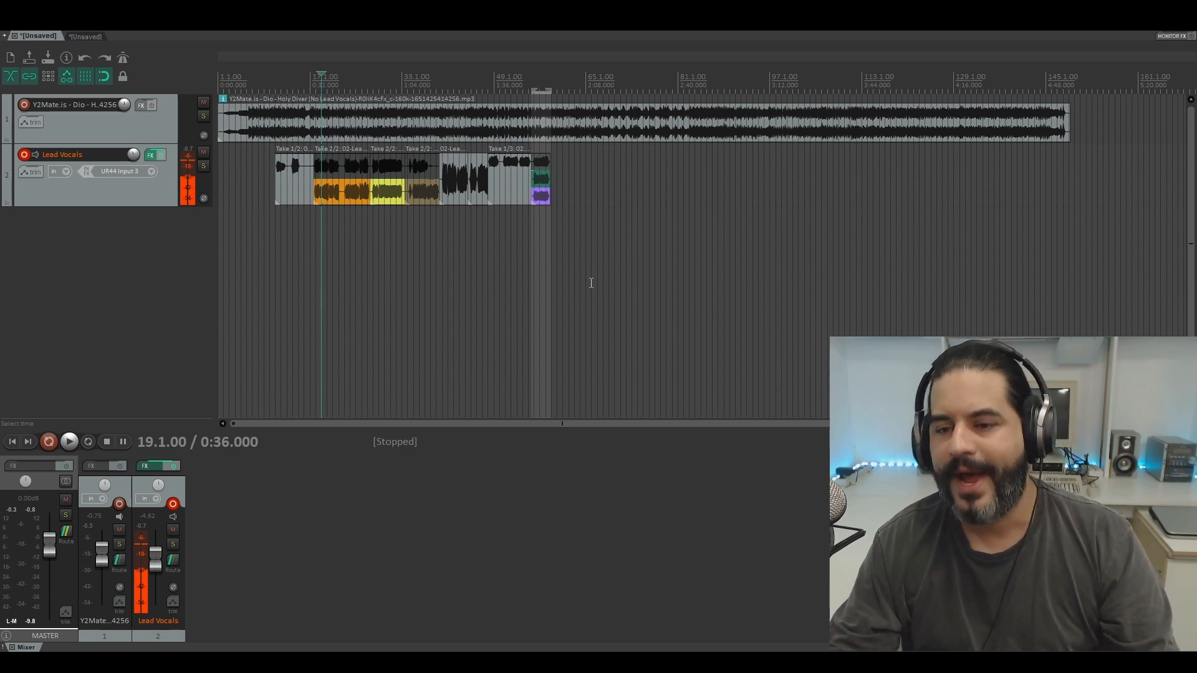
# Listen to the backing track from 2:20, in the section after the recorded vocals
pyautogui.moveTo(709, 298); pyautogui.dragTo(265, 111)
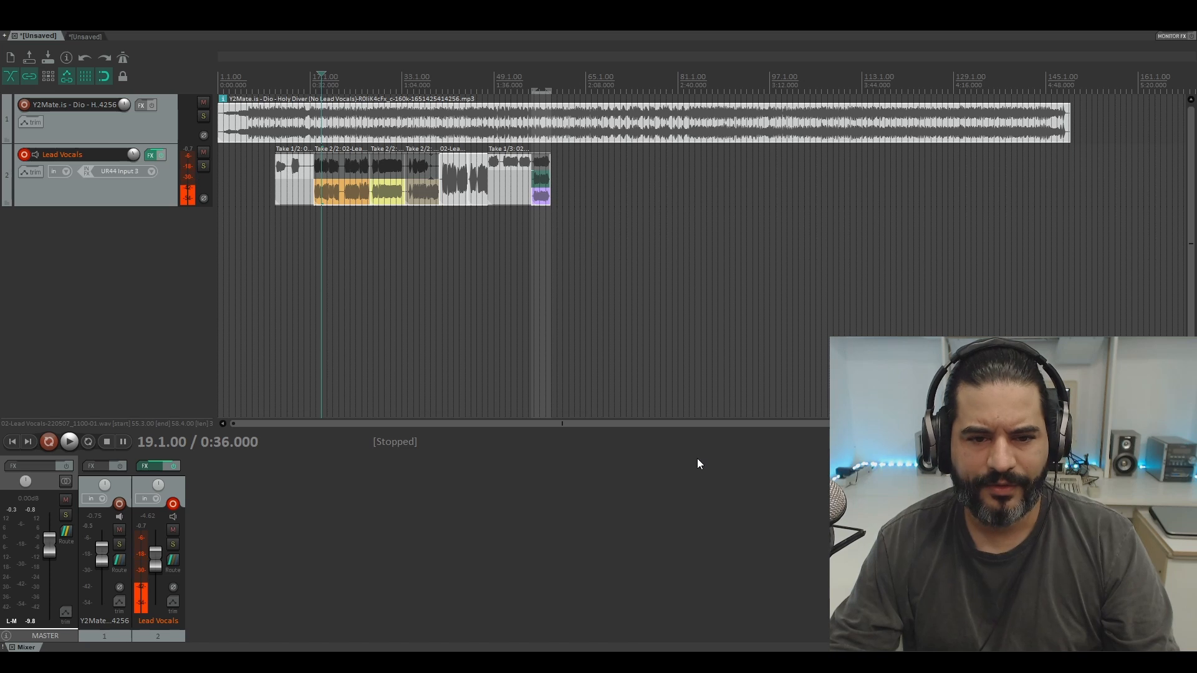
pyautogui.click(678, 257)
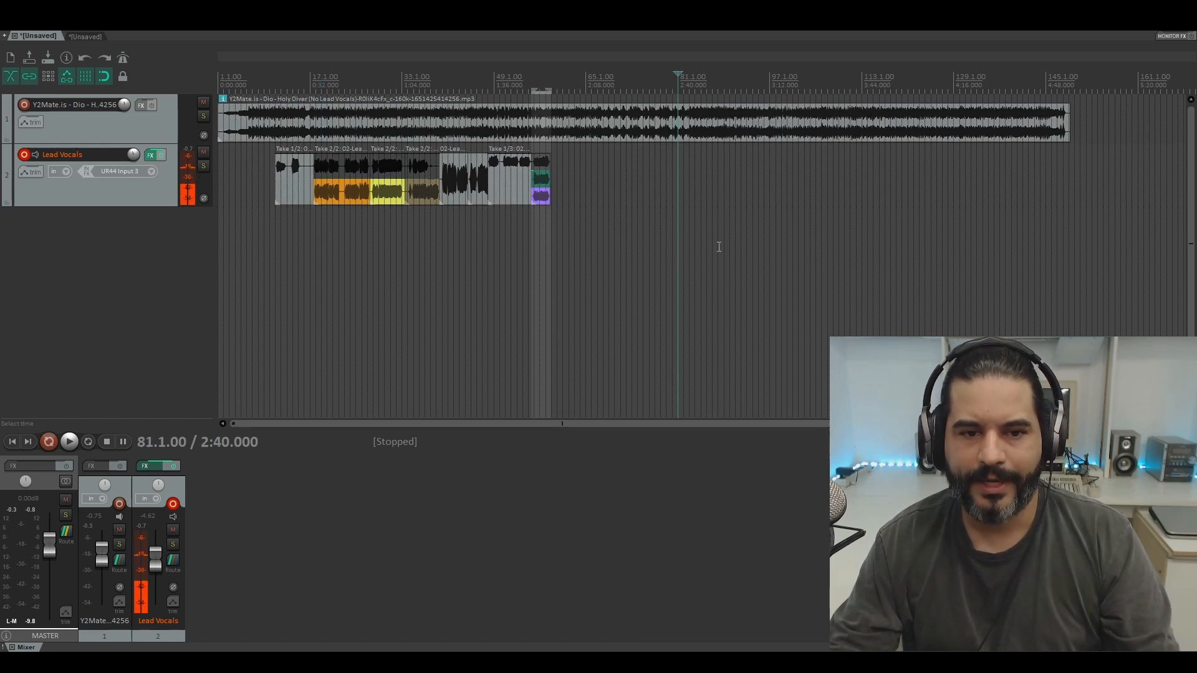
pyautogui.scroll(-2, 695, 232)
pyautogui.click(504, 79)
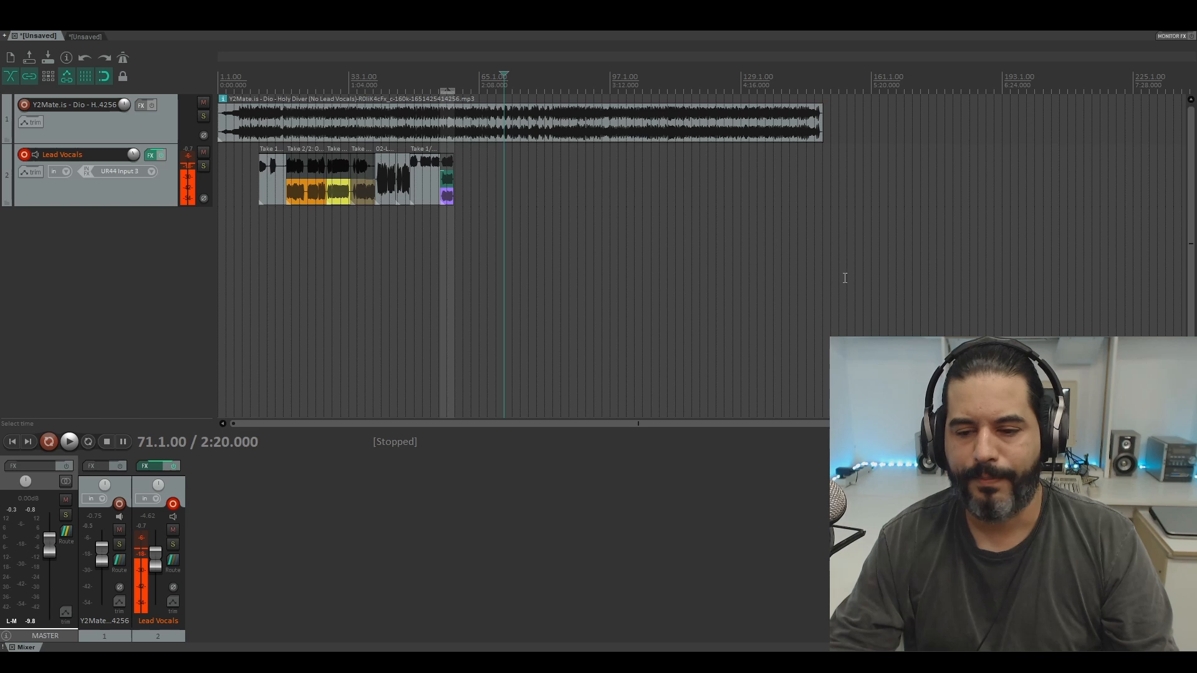
pyautogui.press('space')
pyautogui.press('space')
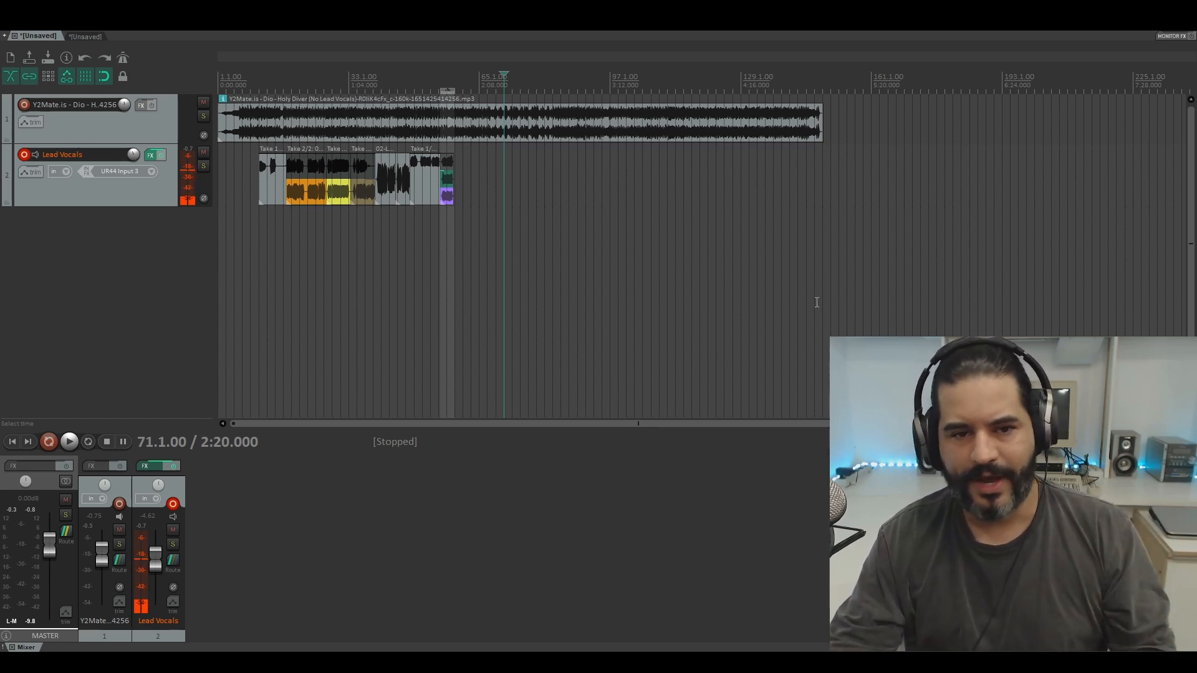
pyautogui.press('space')
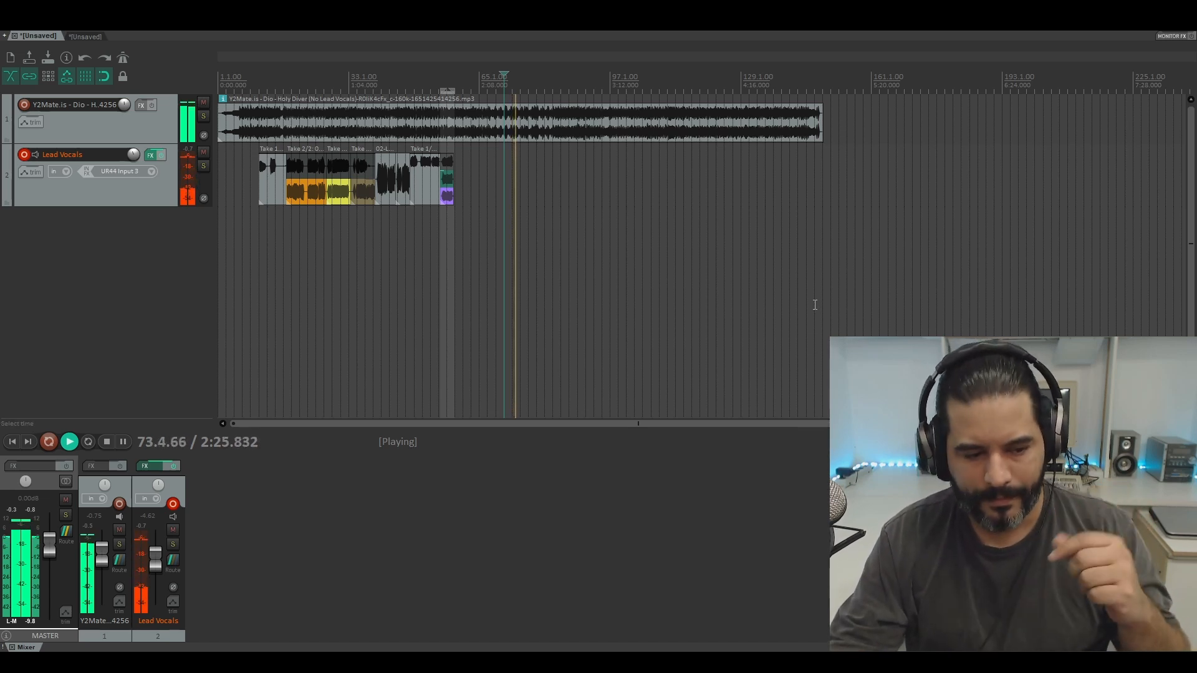
# Stop playback and set the project tempo, tapping it in to match the song's beat
pyautogui.press('space')
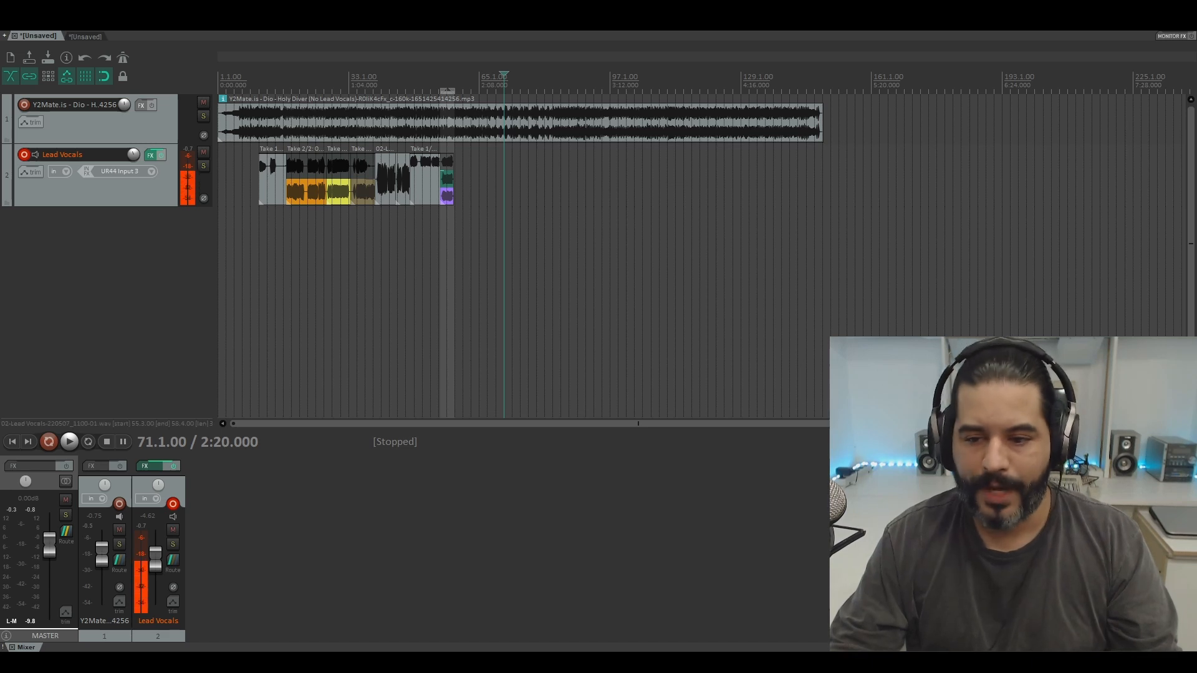
pyautogui.click(873, 442)
pyautogui.click(872, 442)
pyautogui.click(873, 442)
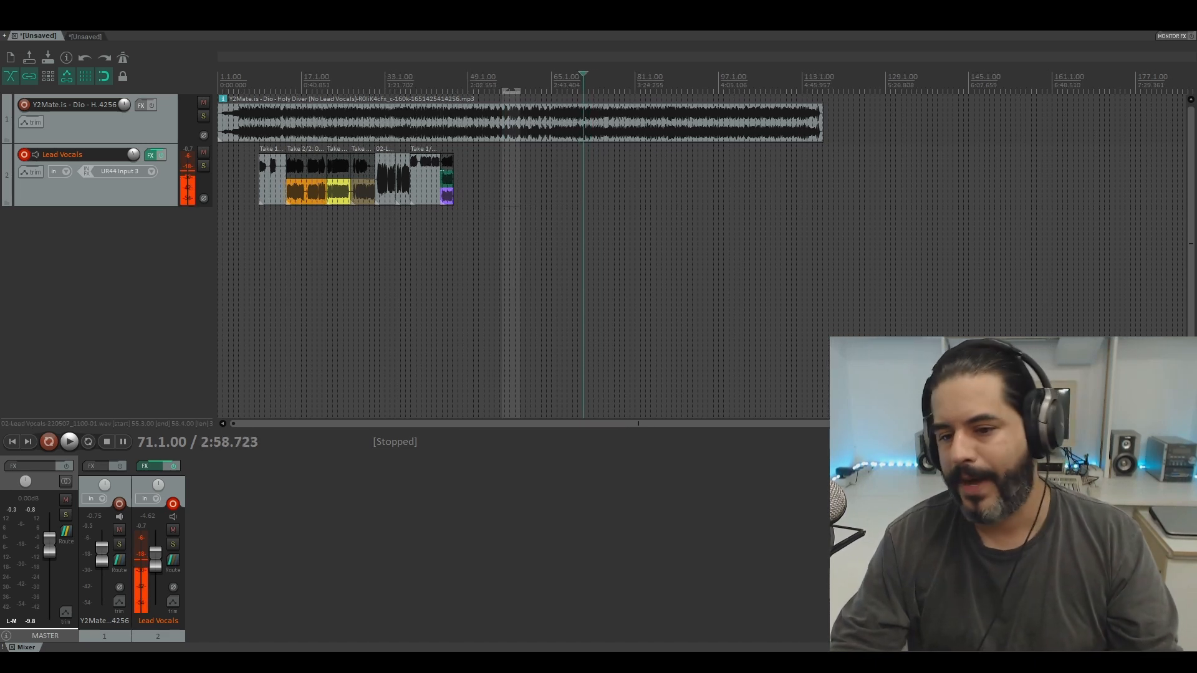
pyautogui.click(873, 442)
pyautogui.click(873, 442)
pyautogui.click(873, 442)
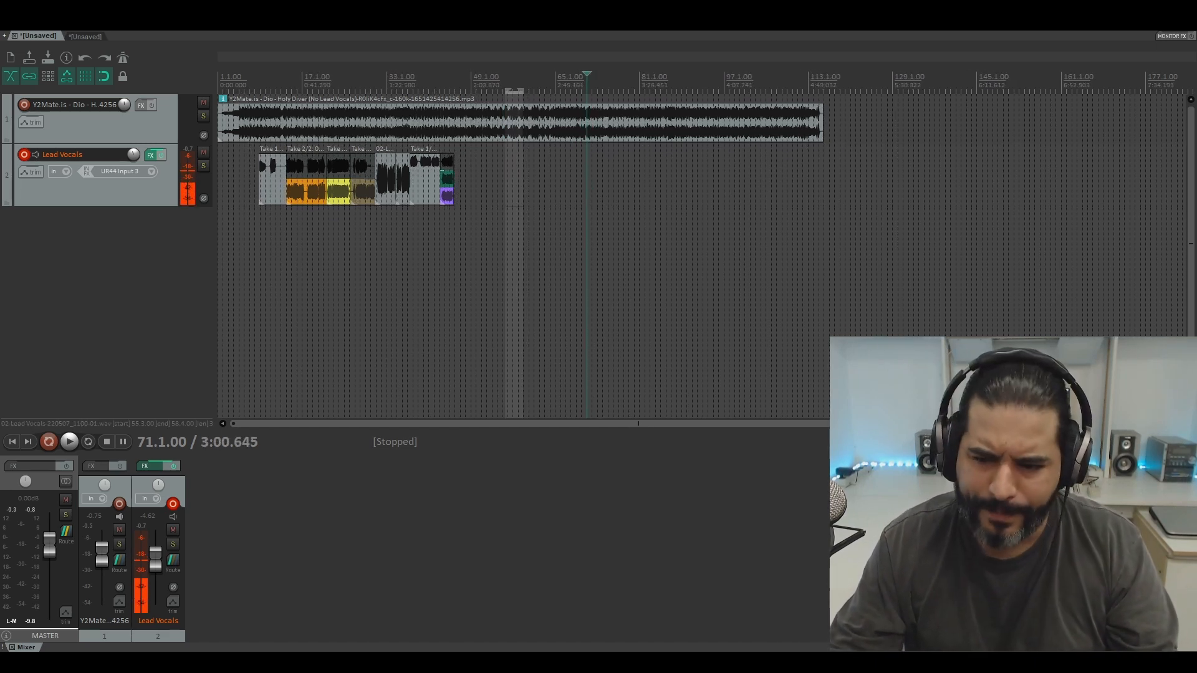
pyautogui.click(873, 442)
pyautogui.click(873, 442)
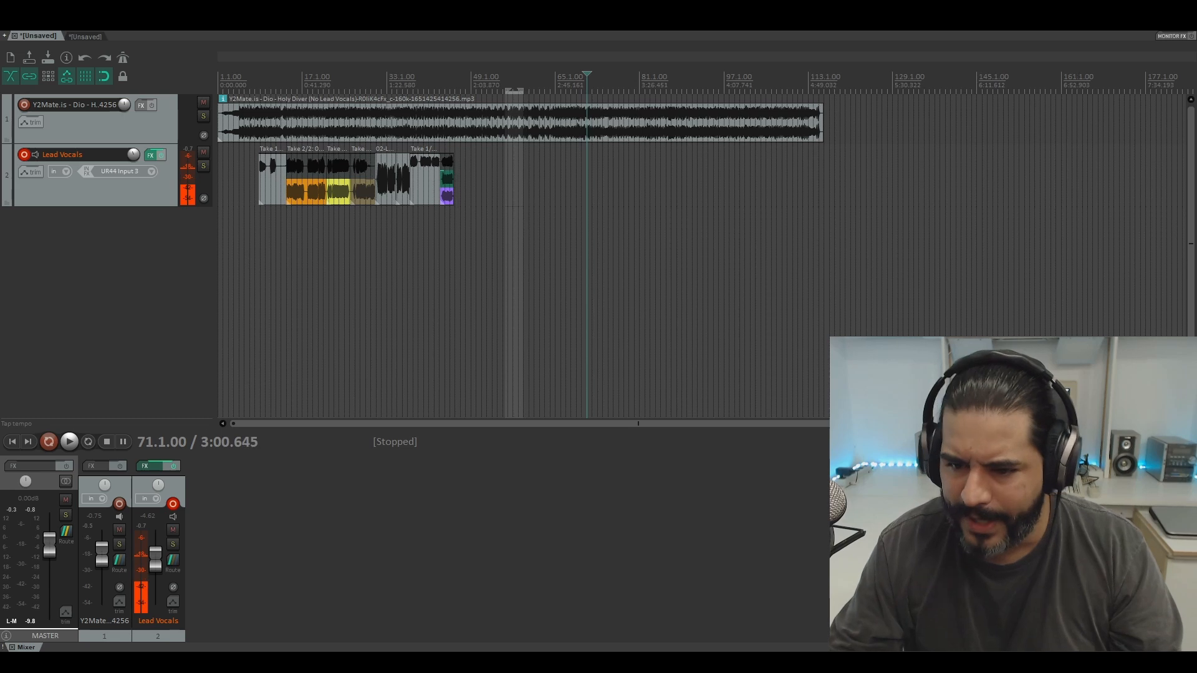
pyautogui.click(873, 442)
pyautogui.click(873, 442)
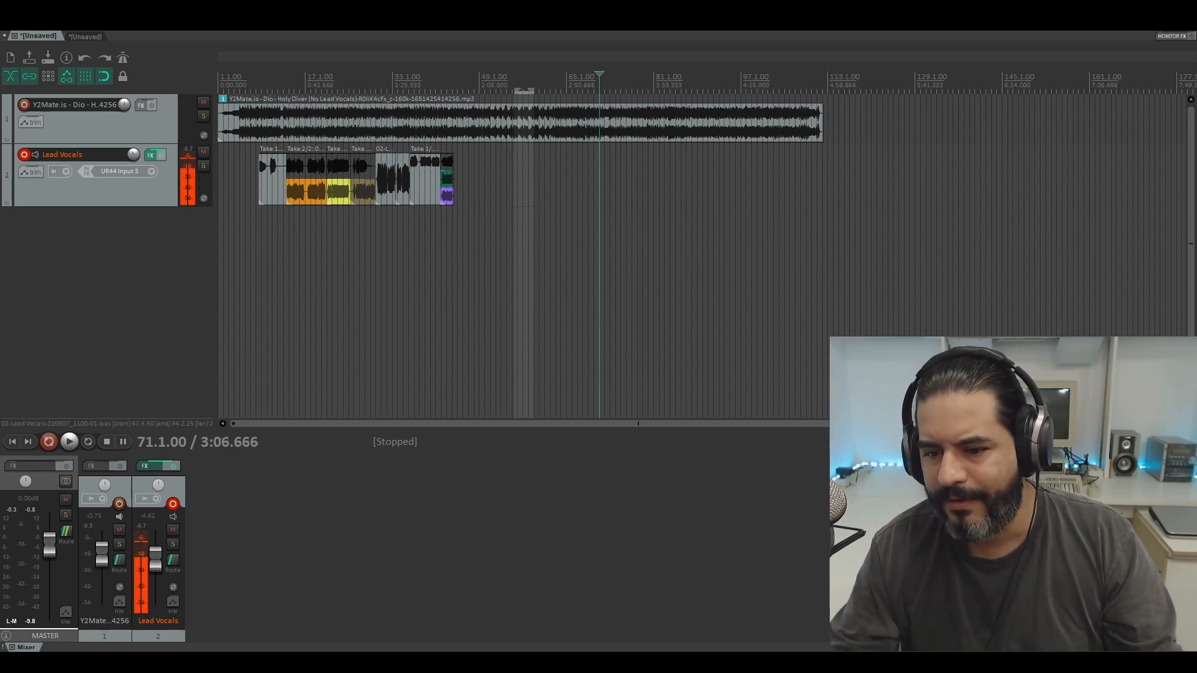
pyautogui.press('Return')
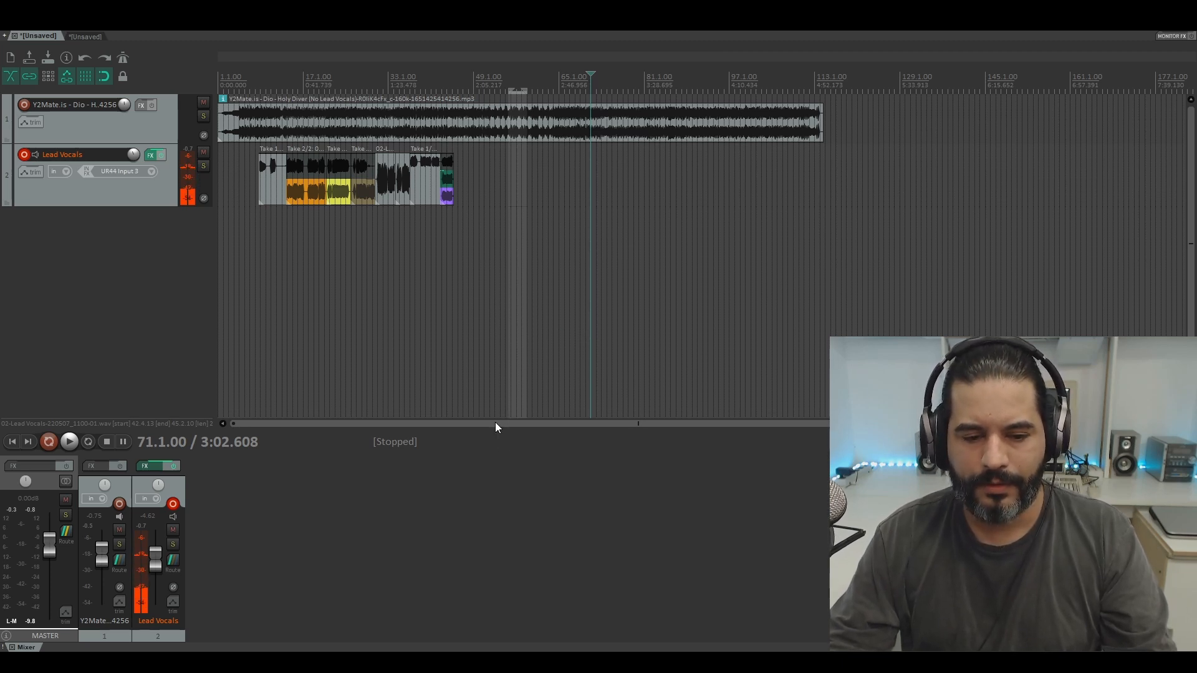
# Listen to the lead vocals against the backing track from 0:36.521, then stop playback
pyautogui.click(293, 224)
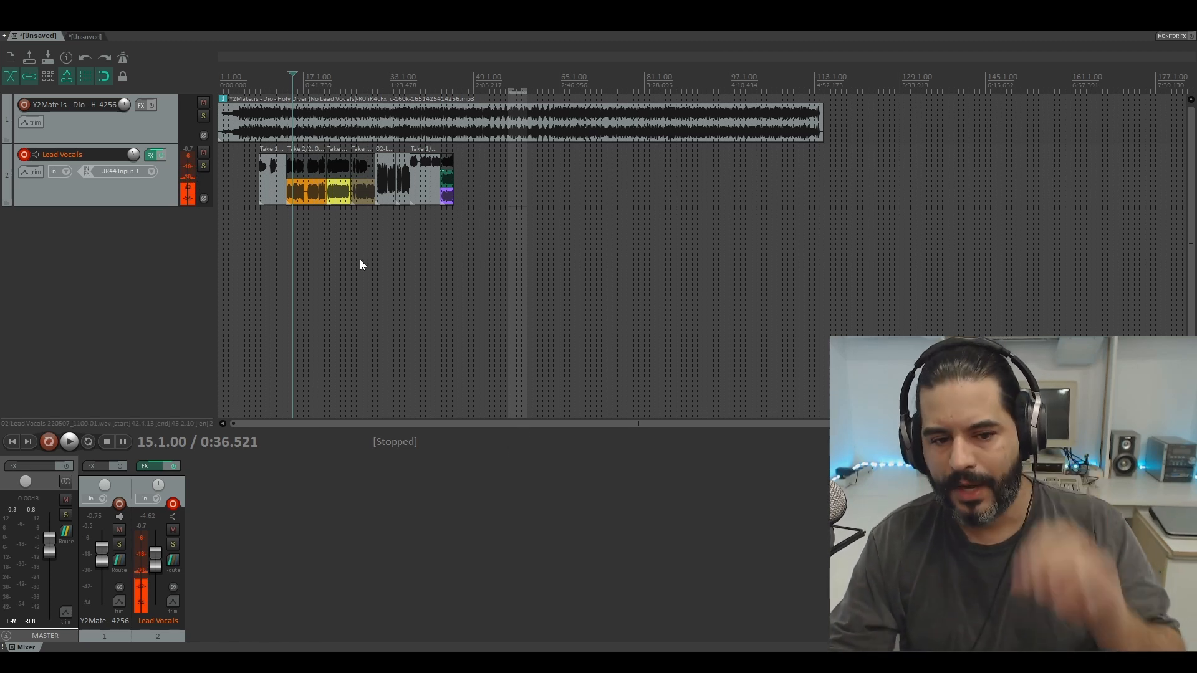
pyautogui.press('space')
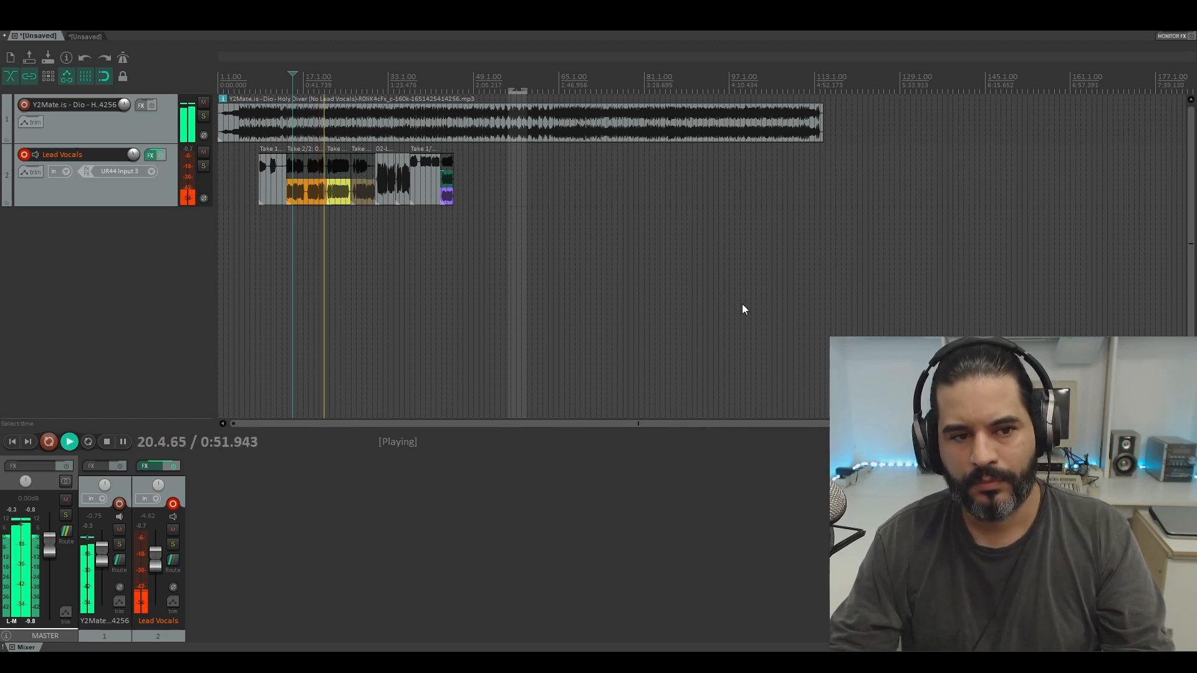
pyautogui.press('space')
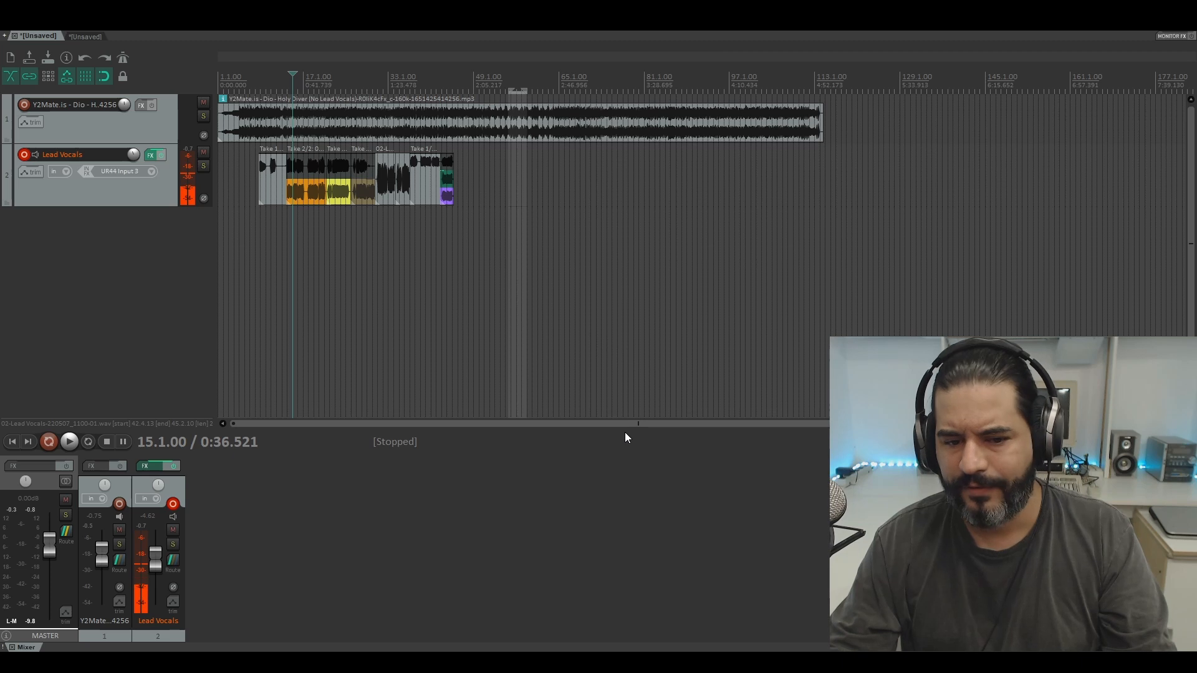
# Play the mix from 1:07.826, briefly soloing the Lead Vocals track to compare it with the full mix, and stop
pyautogui.click(356, 256)
pyautogui.press('space')
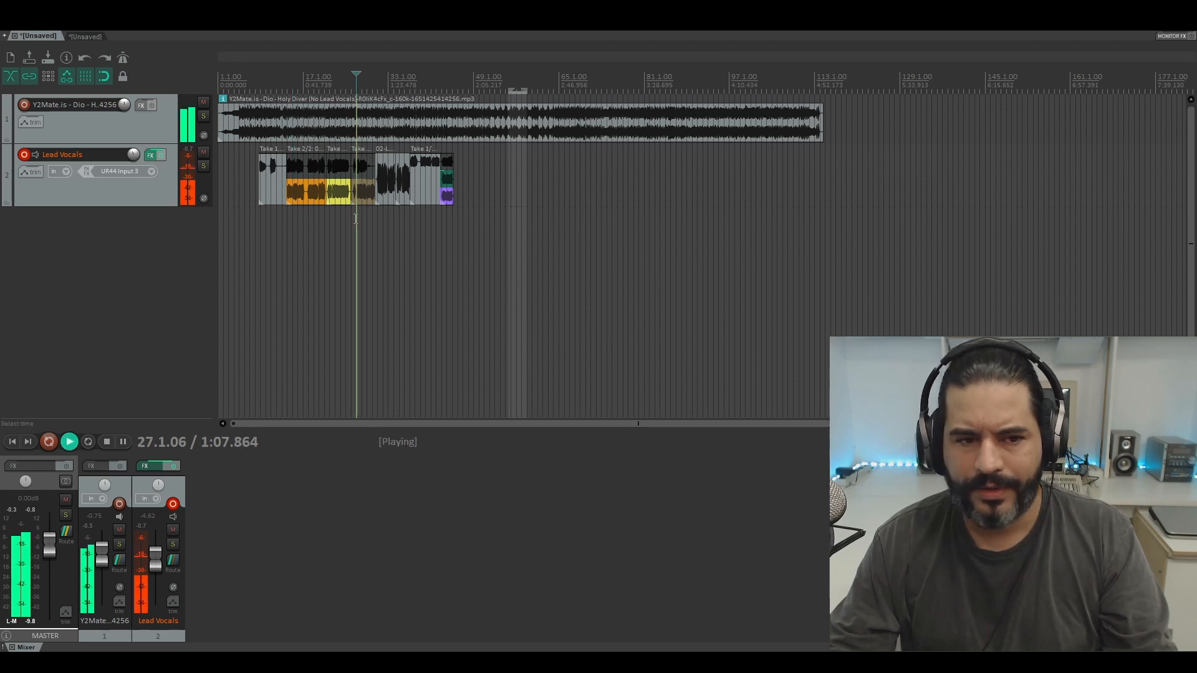
pyautogui.click(204, 167)
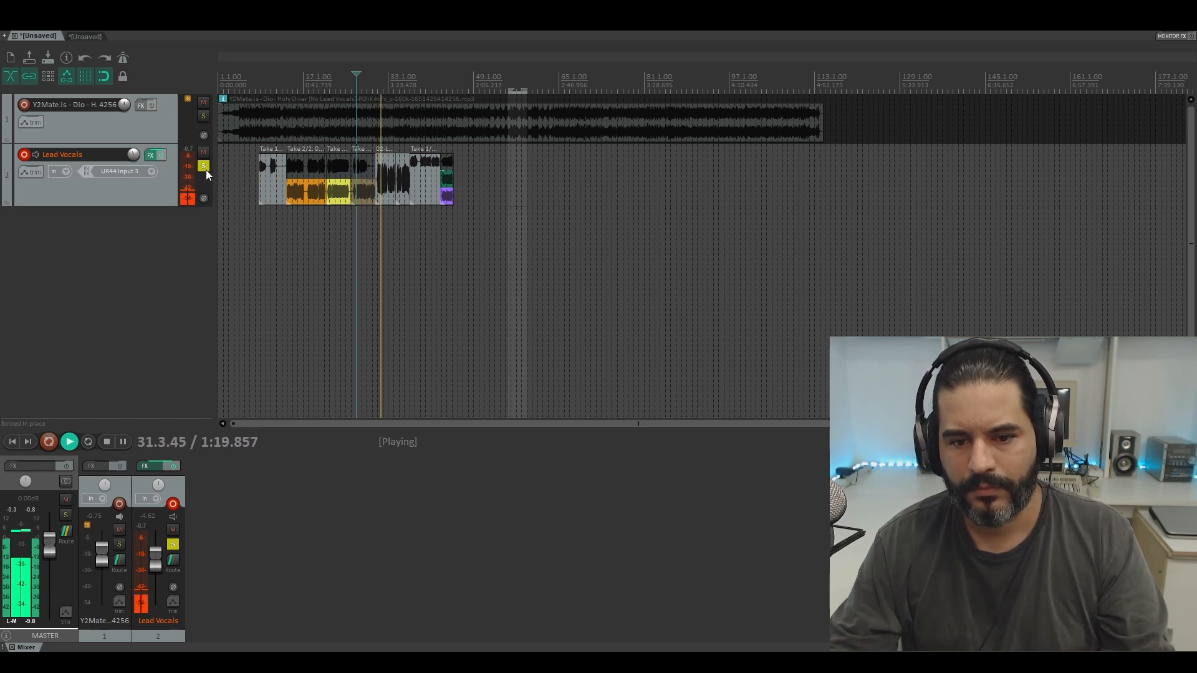
pyautogui.click(204, 165)
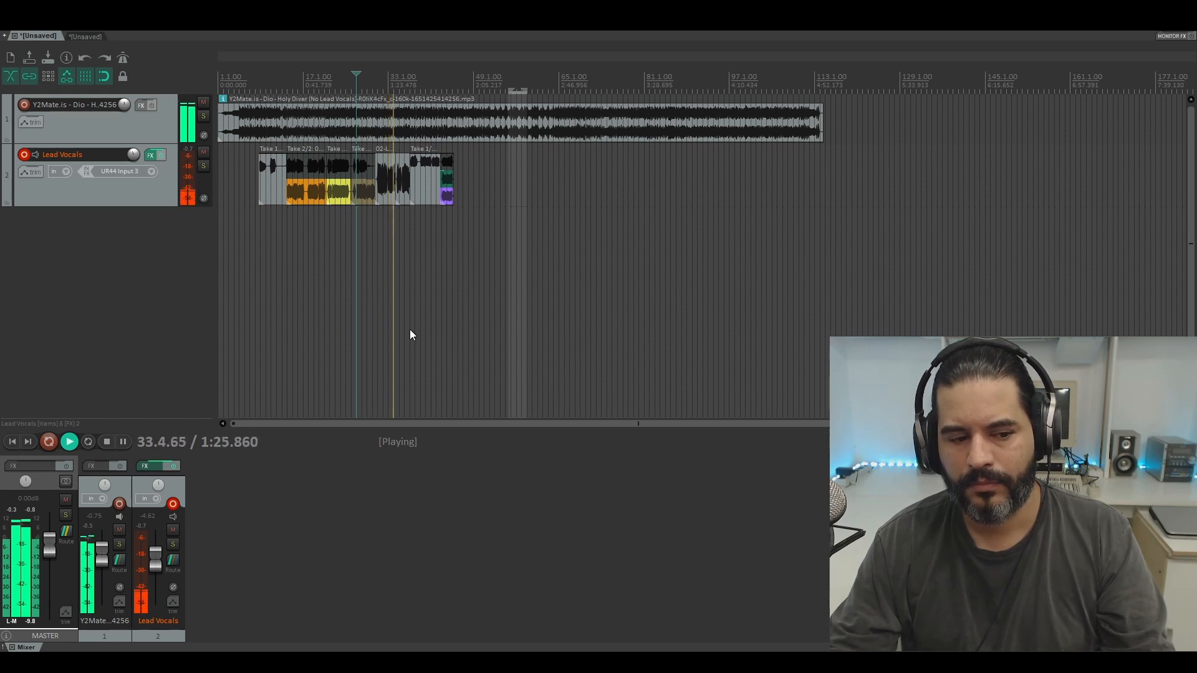
pyautogui.press('space')
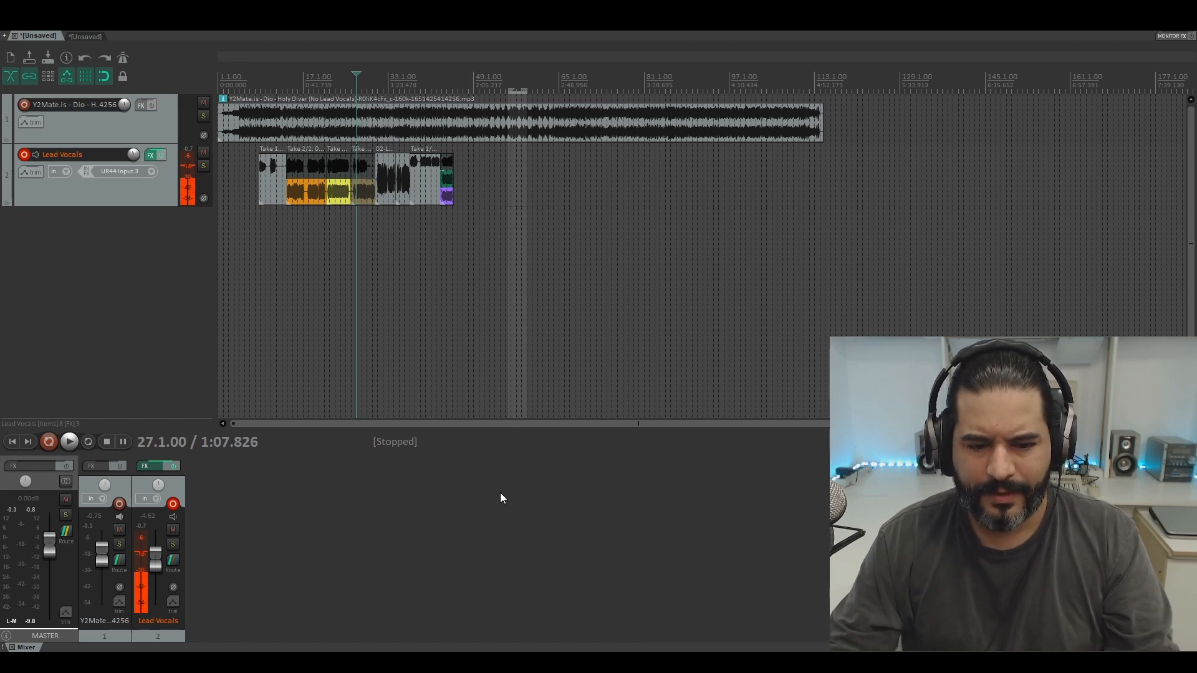
# Listen to the verse from 0:33.913, soloing Lead Vocals partway through and restoring the full mix before stopping
pyautogui.click(287, 234)
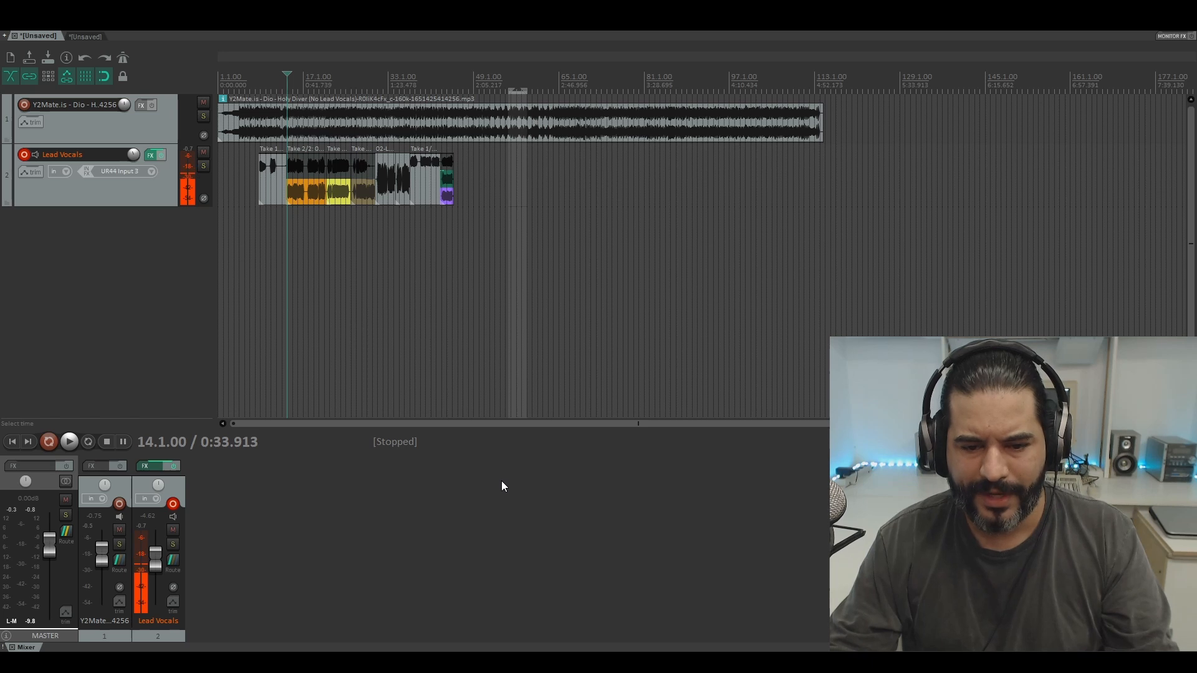
pyautogui.press('space')
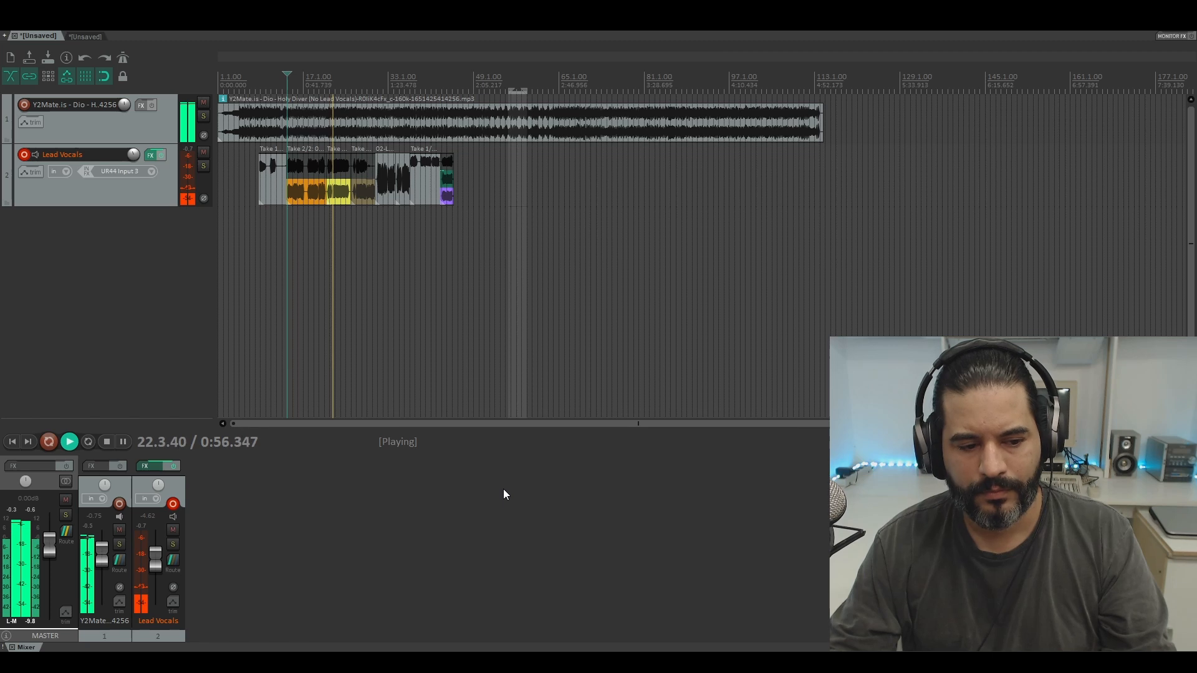
pyautogui.click(203, 166)
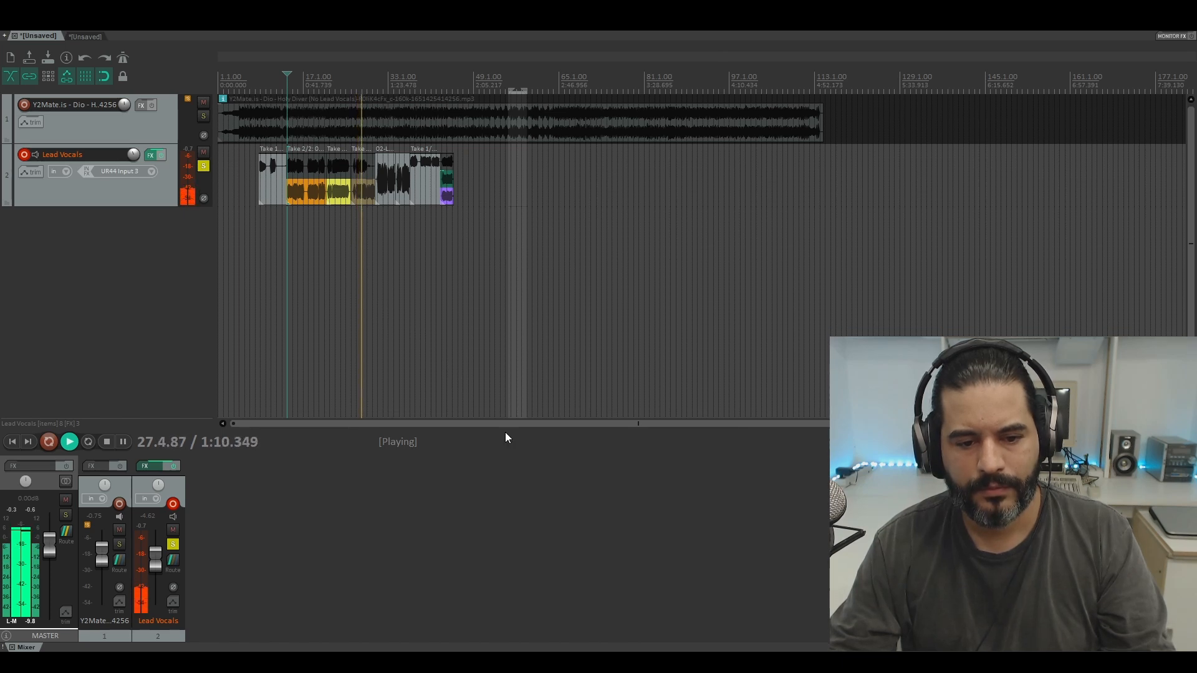
pyautogui.click(204, 166)
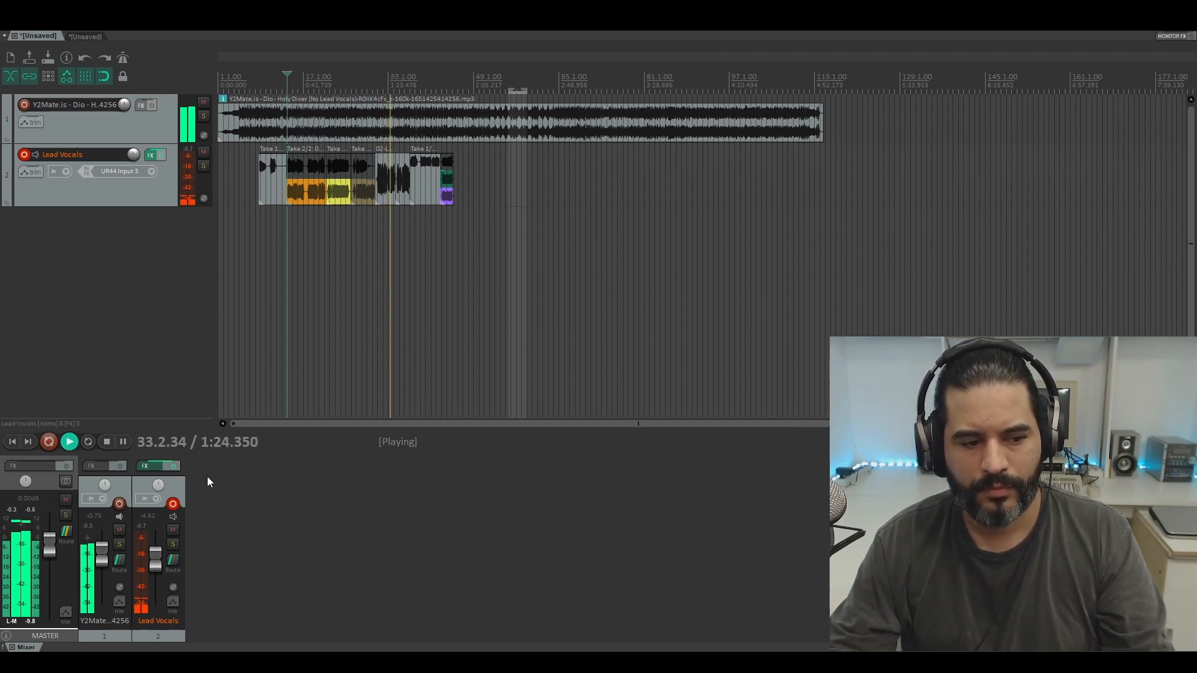
pyautogui.press('space')
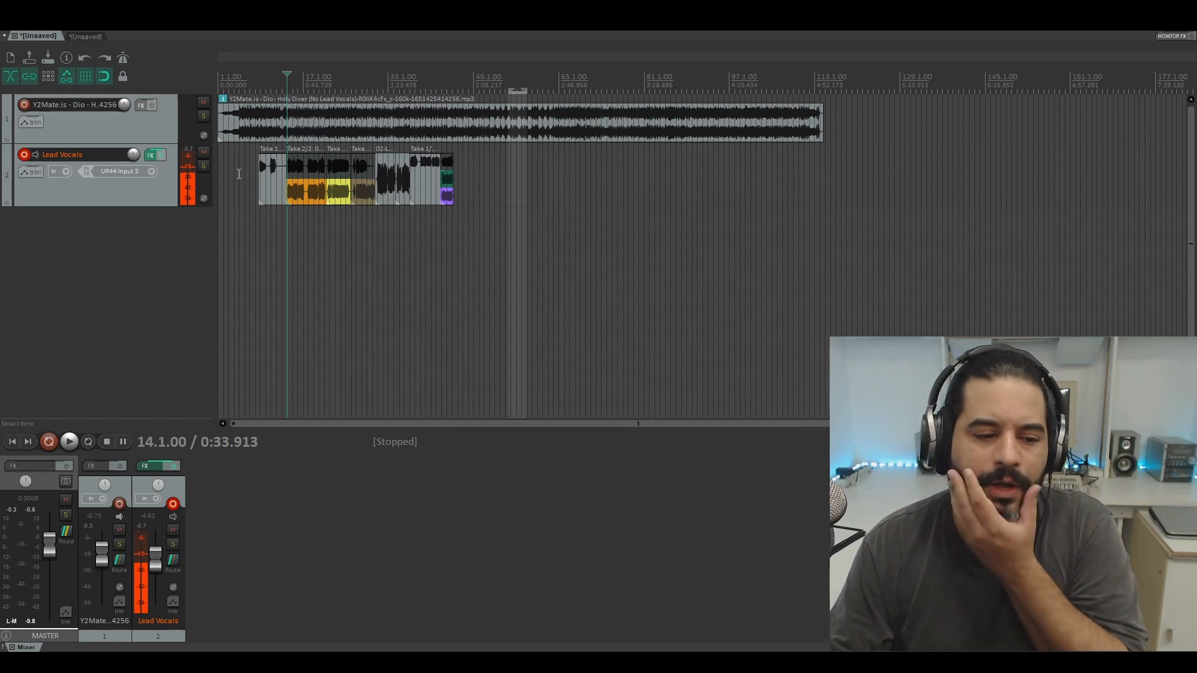
# Replay the start of the orange vocal take from 0:33.913 and check it with Lead Vocals soloed and unsoloed
pyautogui.scroll(3, 323, 264)
pyautogui.scroll(3, 329, 264)
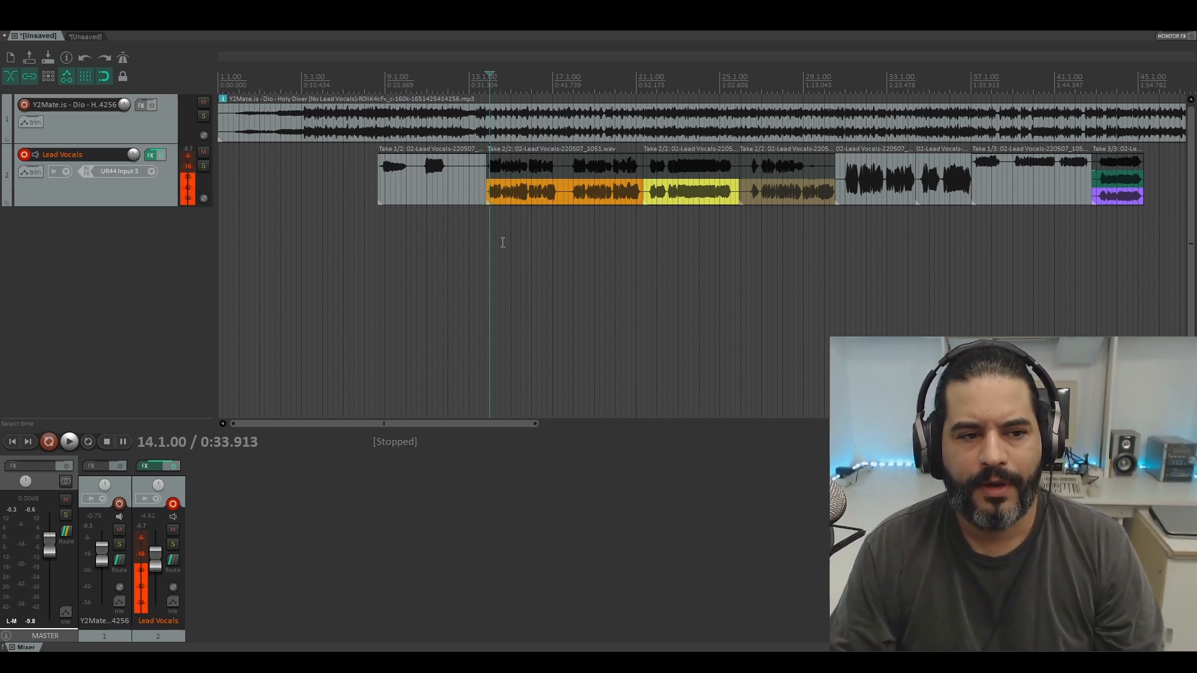
pyautogui.press('space')
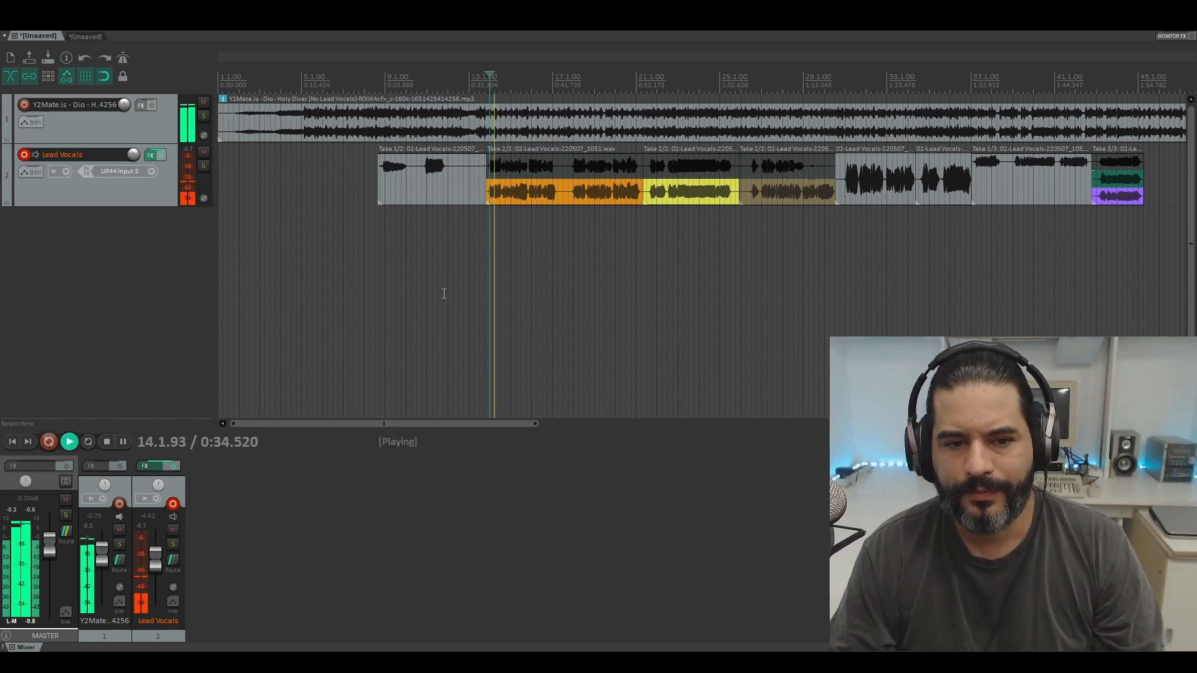
pyautogui.click(173, 545)
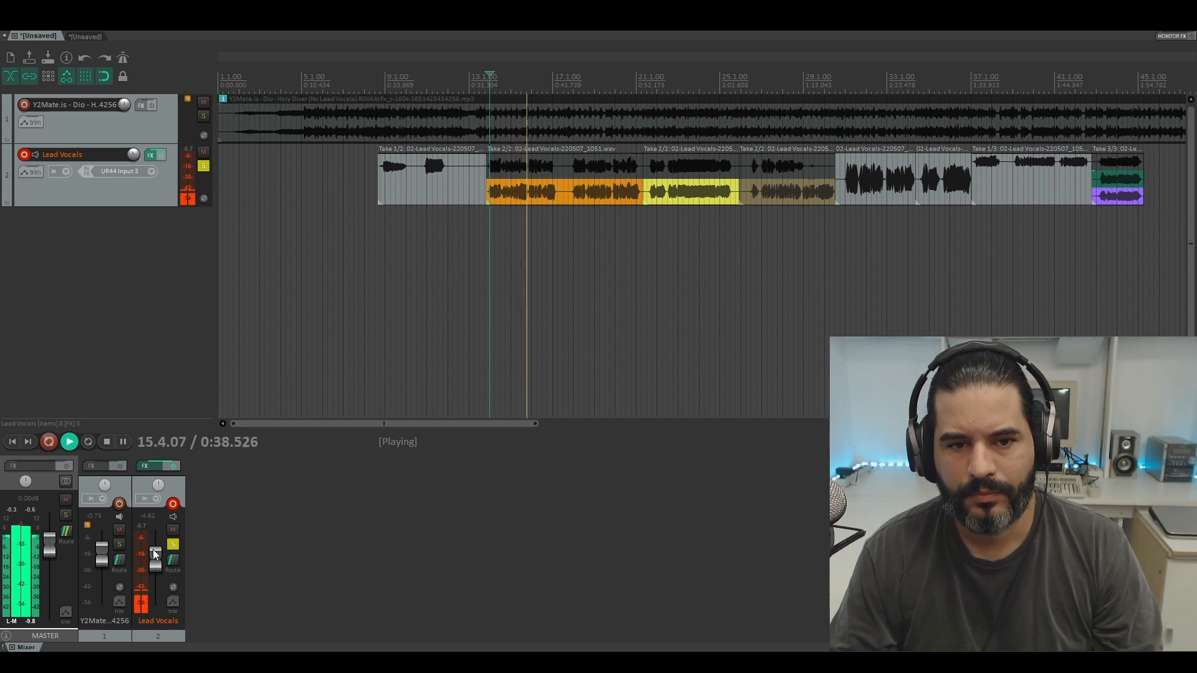
pyautogui.click(174, 544)
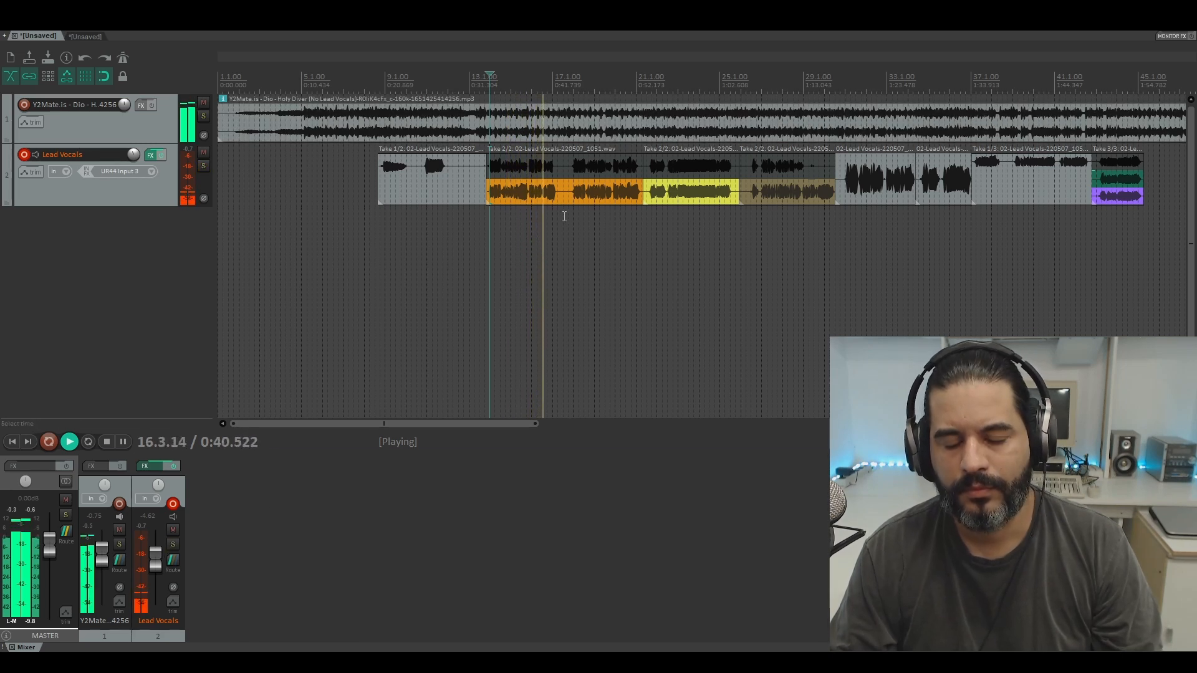
pyautogui.press('space')
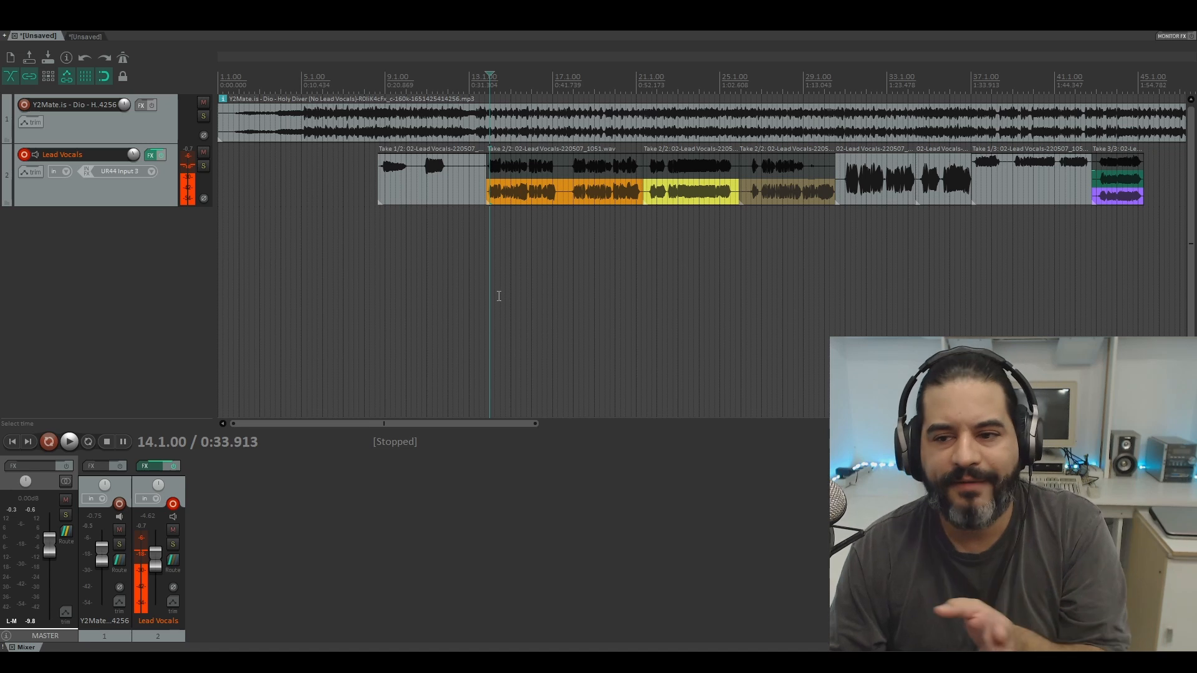
# Add two new tracks below Lead Vocals and disarm the Lead Vocals track for recording
pyautogui.doubleClick(182, 248)
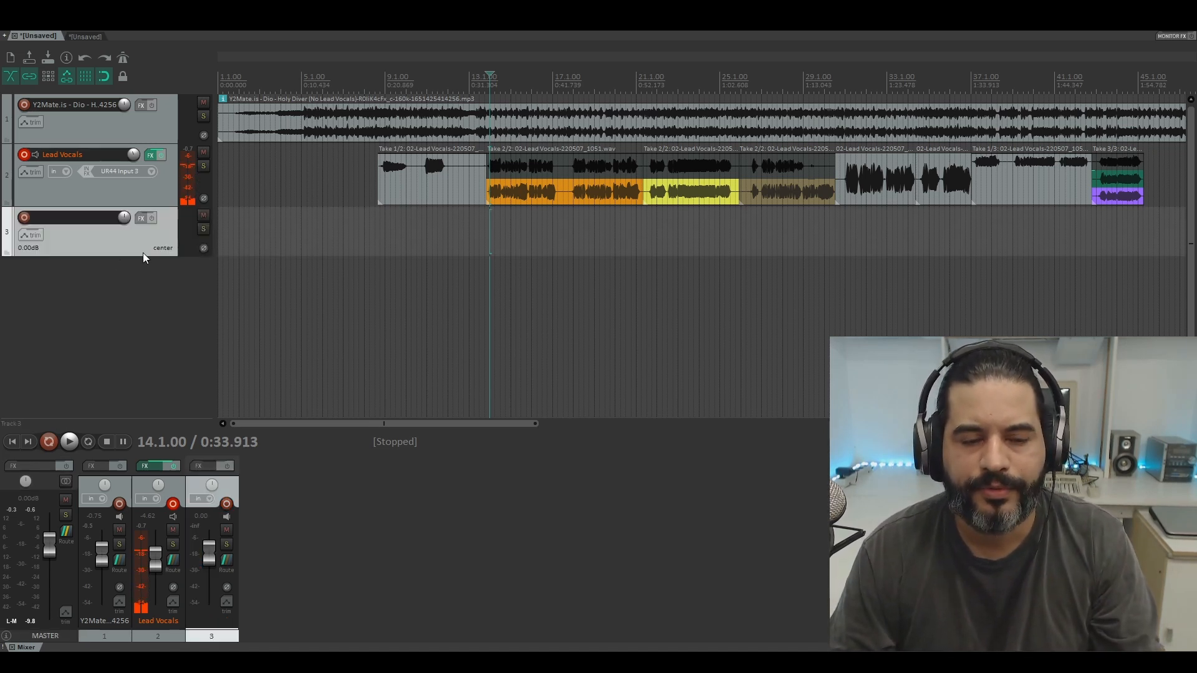
pyautogui.doubleClick(117, 290)
pyautogui.click(23, 155)
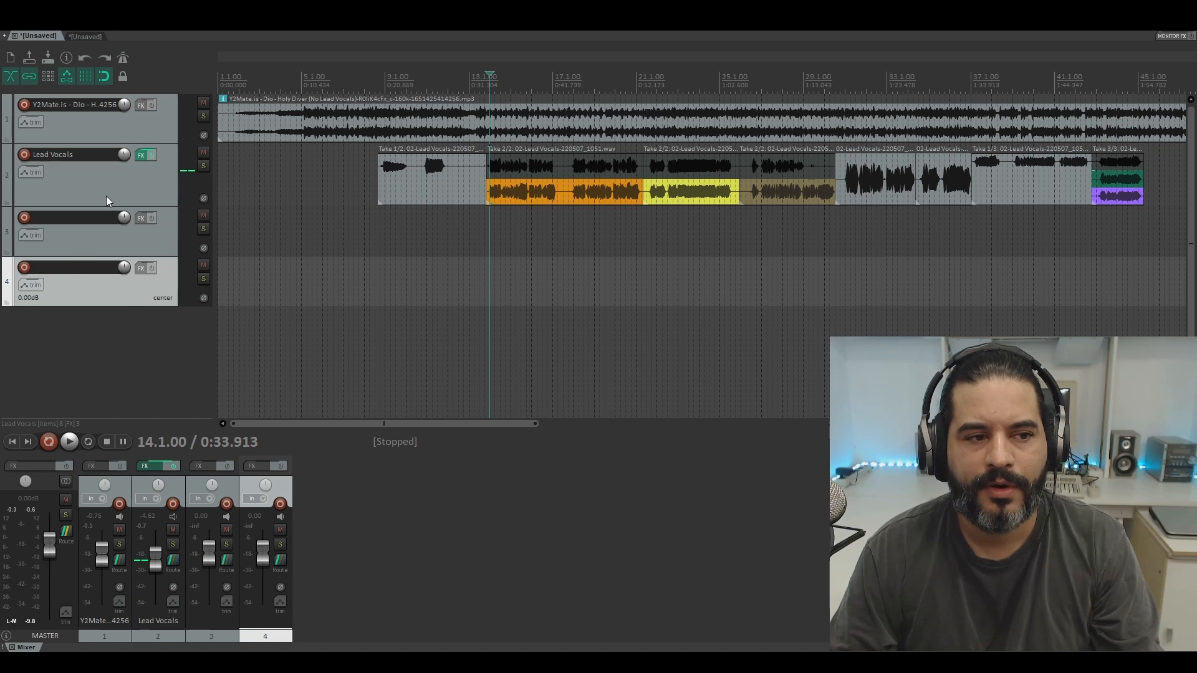
# Make track 3 taller, arm it for recording and set its input to UR44 Input 3
pyautogui.moveTo(147, 255); pyautogui.dragTo(155, 313)
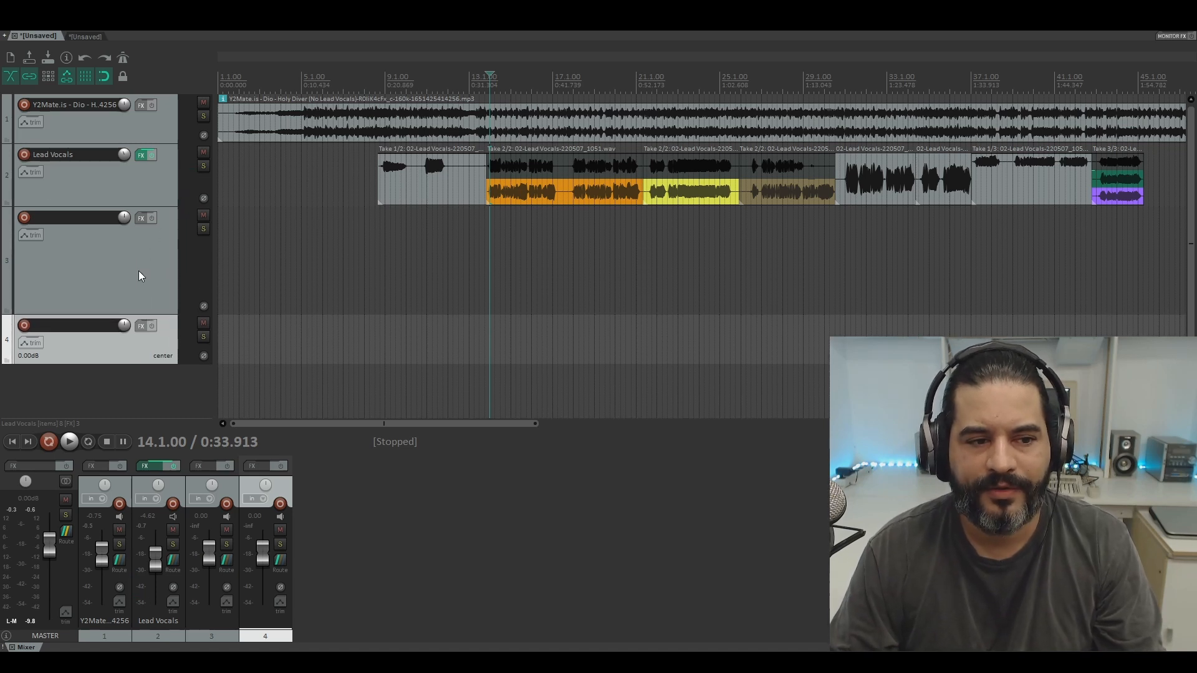
pyautogui.click(23, 217)
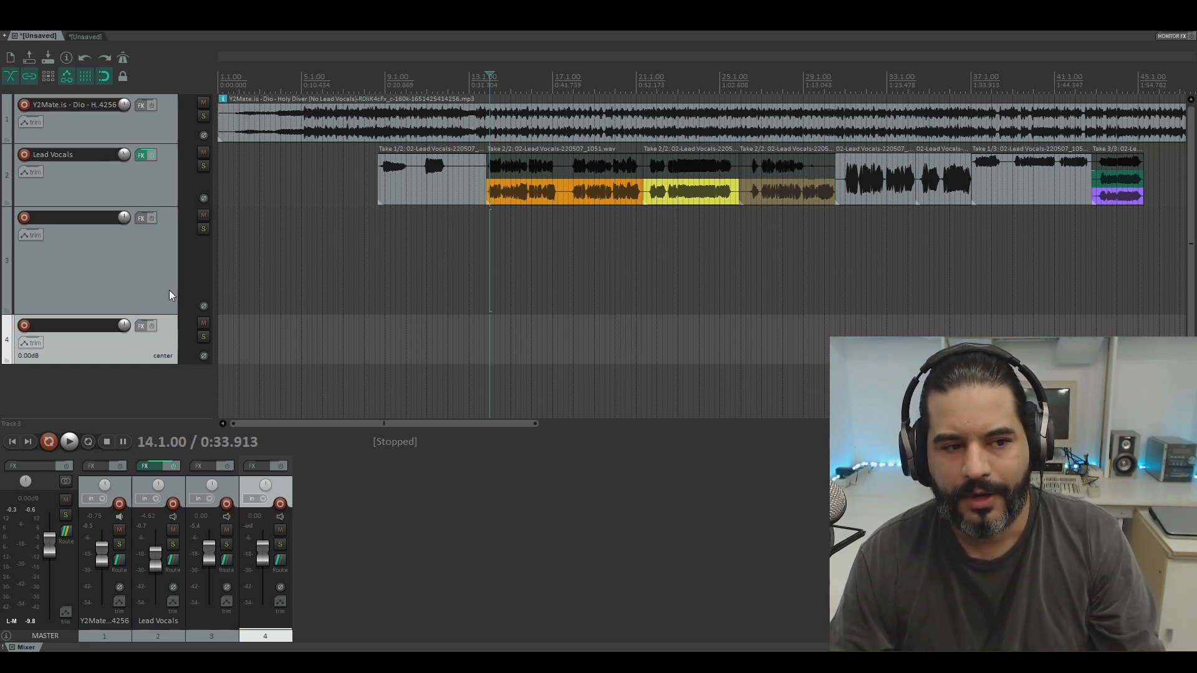
pyautogui.click(25, 217)
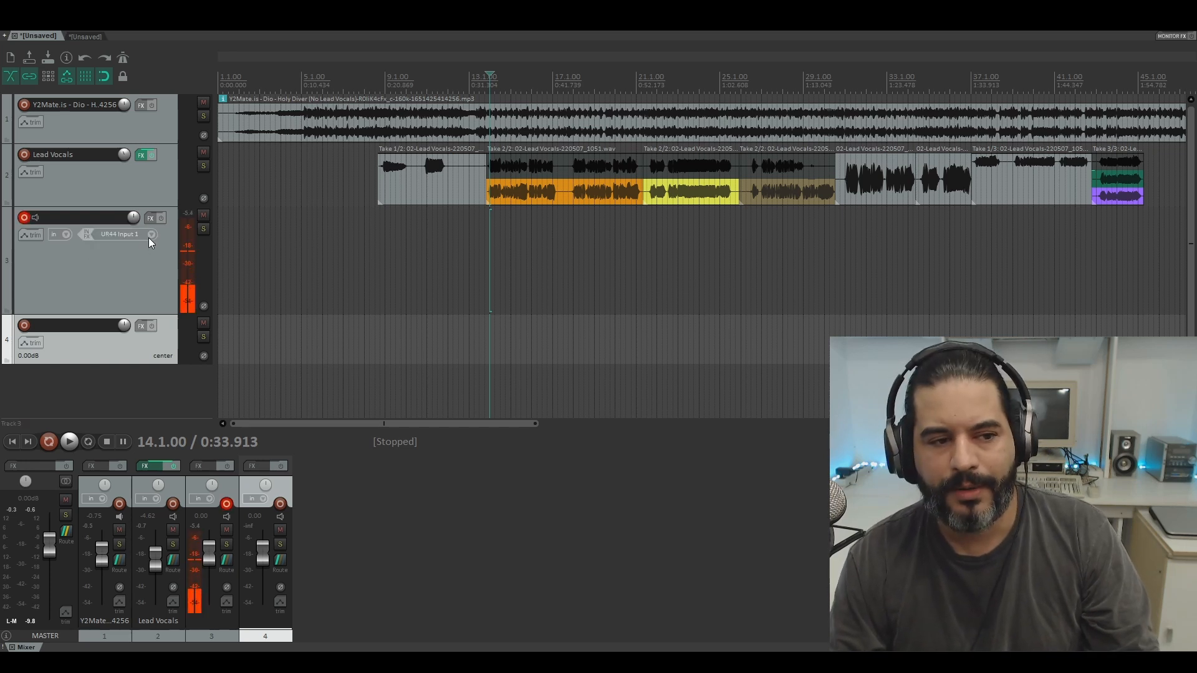
pyautogui.click(283, 272)
pyautogui.click(480, 261)
# Make a time selection spanning the orange and yellow Lead Vocals takes as the recording range for track 3
pyautogui.click(430, 254)
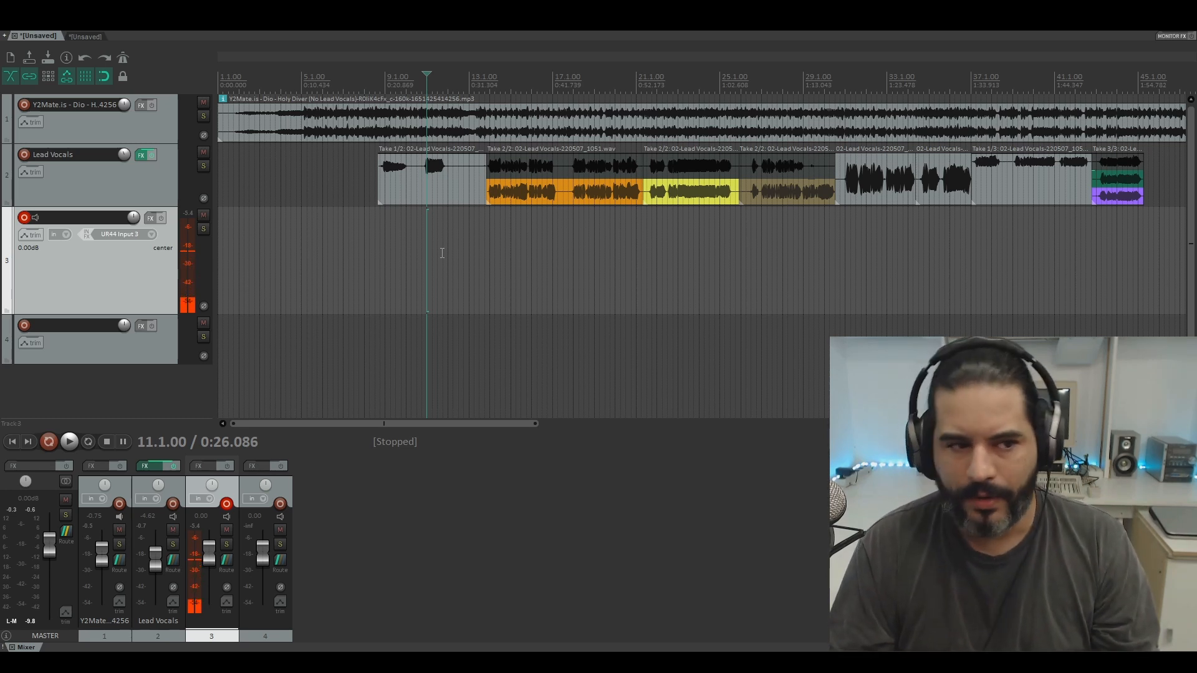
pyautogui.click(409, 268)
pyautogui.click(377, 264)
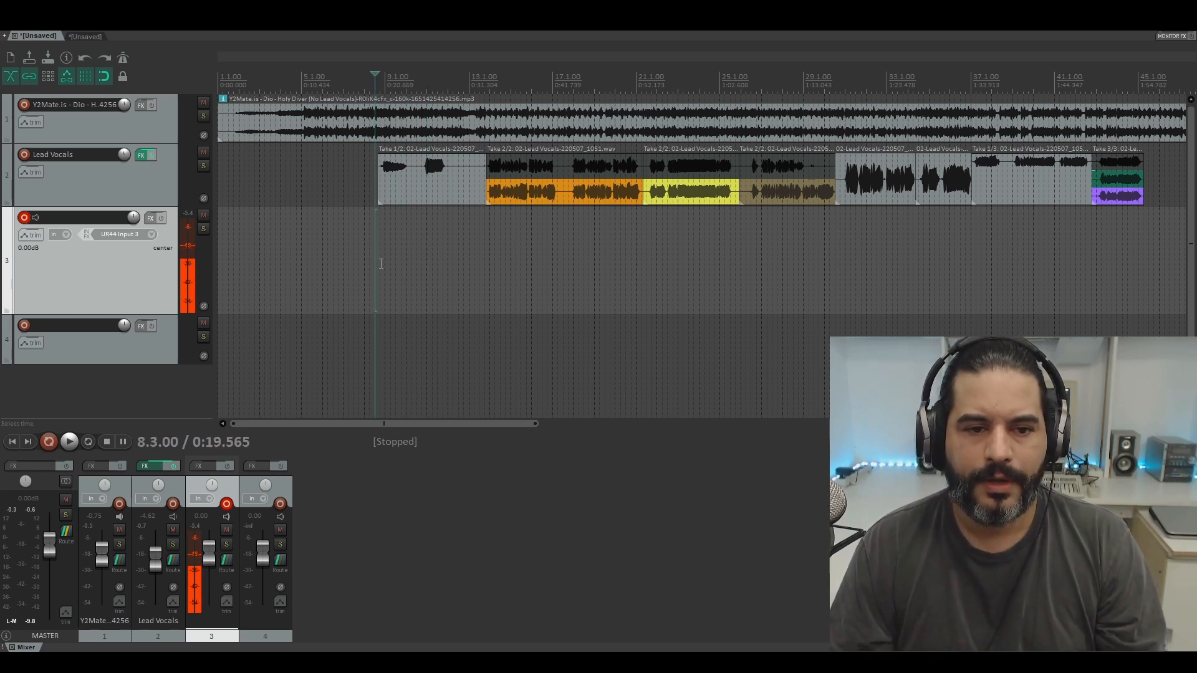
pyautogui.moveTo(483, 266); pyautogui.dragTo(740, 287)
pyautogui.scroll(3, 721, 281)
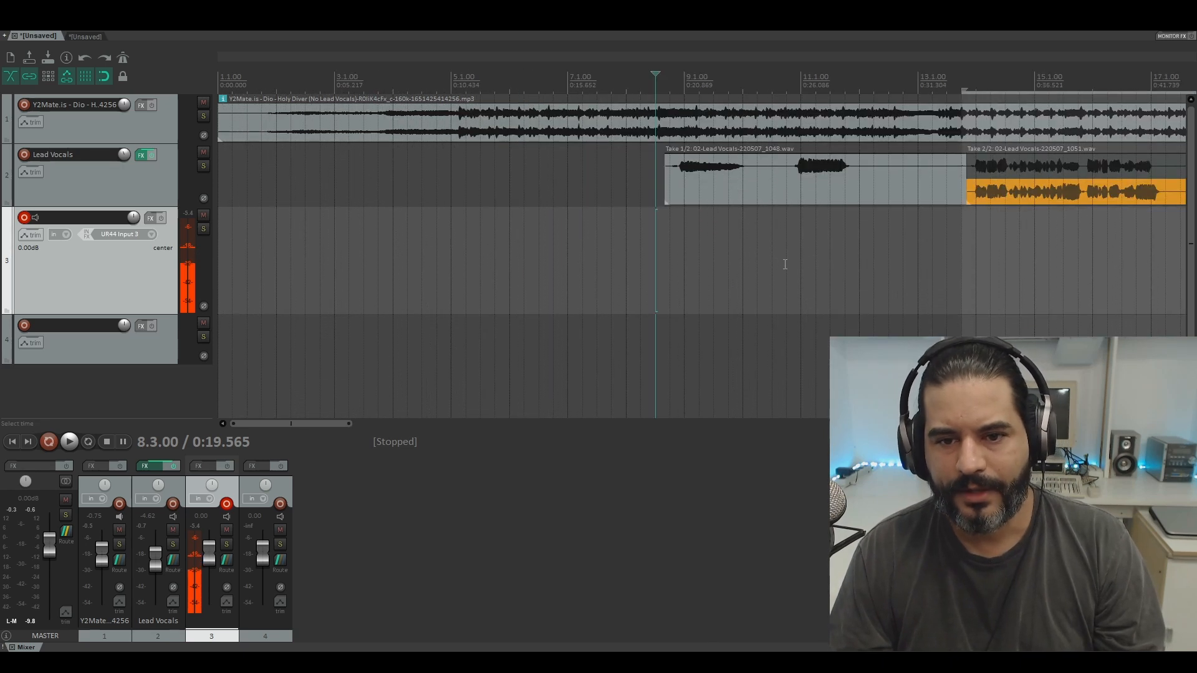
pyautogui.scroll(-3, 756, 281)
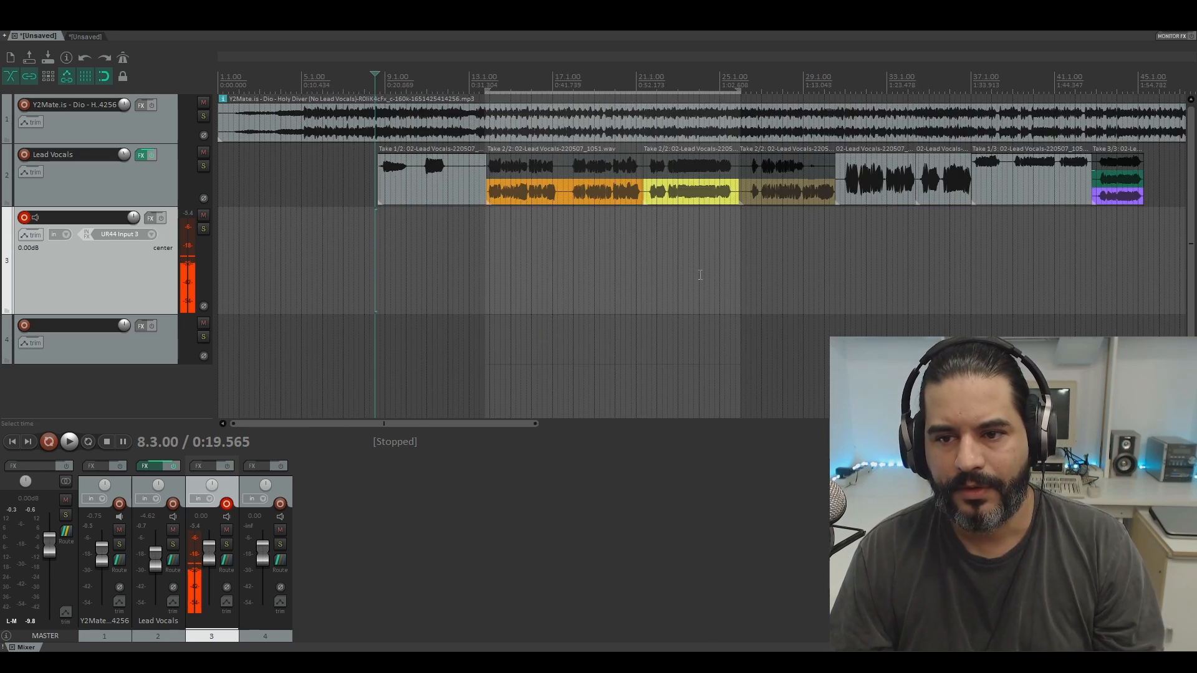
# Place the edit cursor at 0:24.782 and record a second vocal pass on track 3 through the selected range, then stop
pyautogui.click(413, 267)
pyautogui.click(442, 250)
pyautogui.click(417, 257)
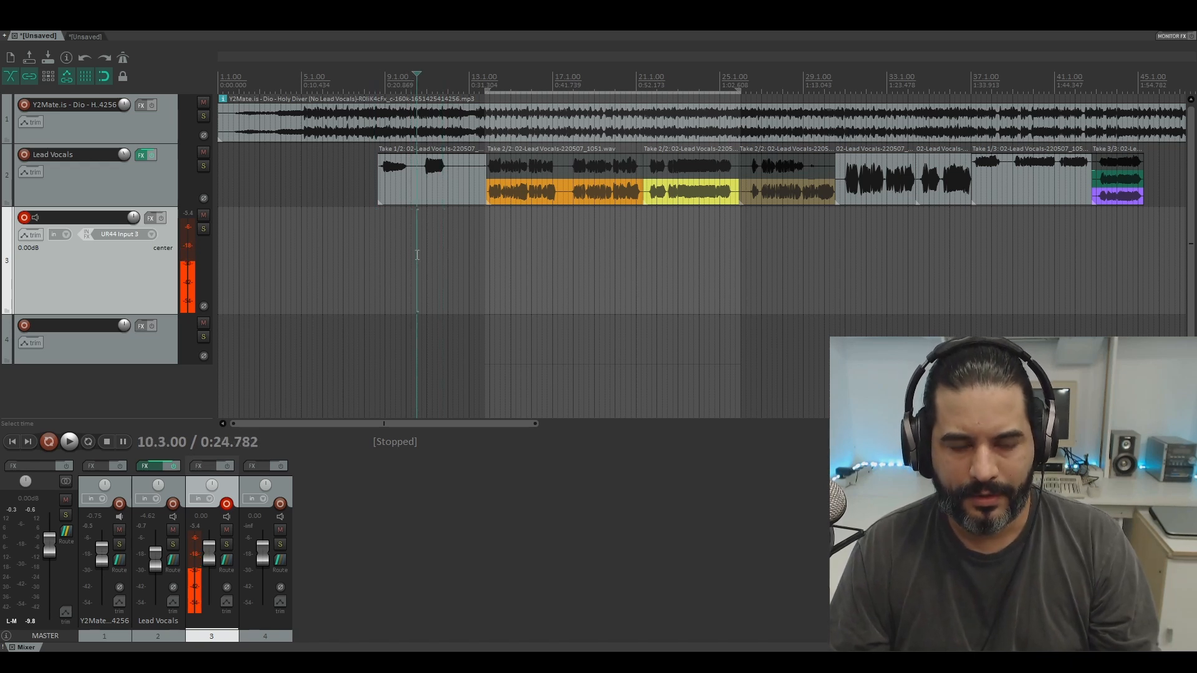
pyautogui.hotkey('ctrl', 'r')
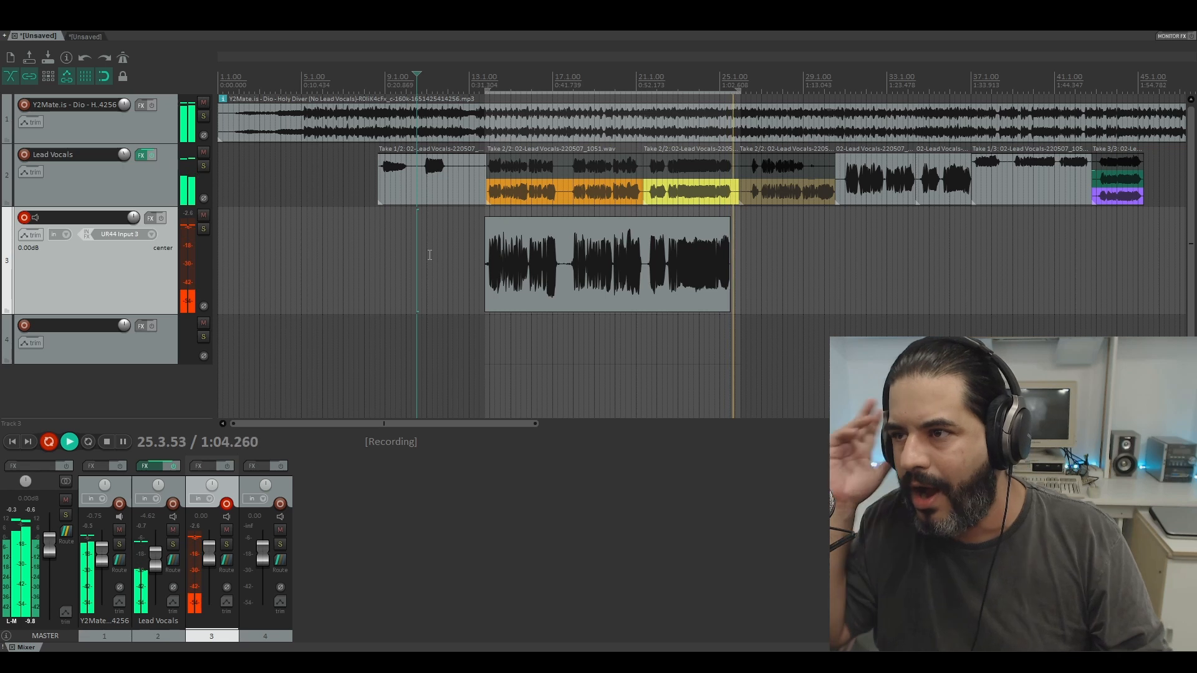
pyautogui.press('space')
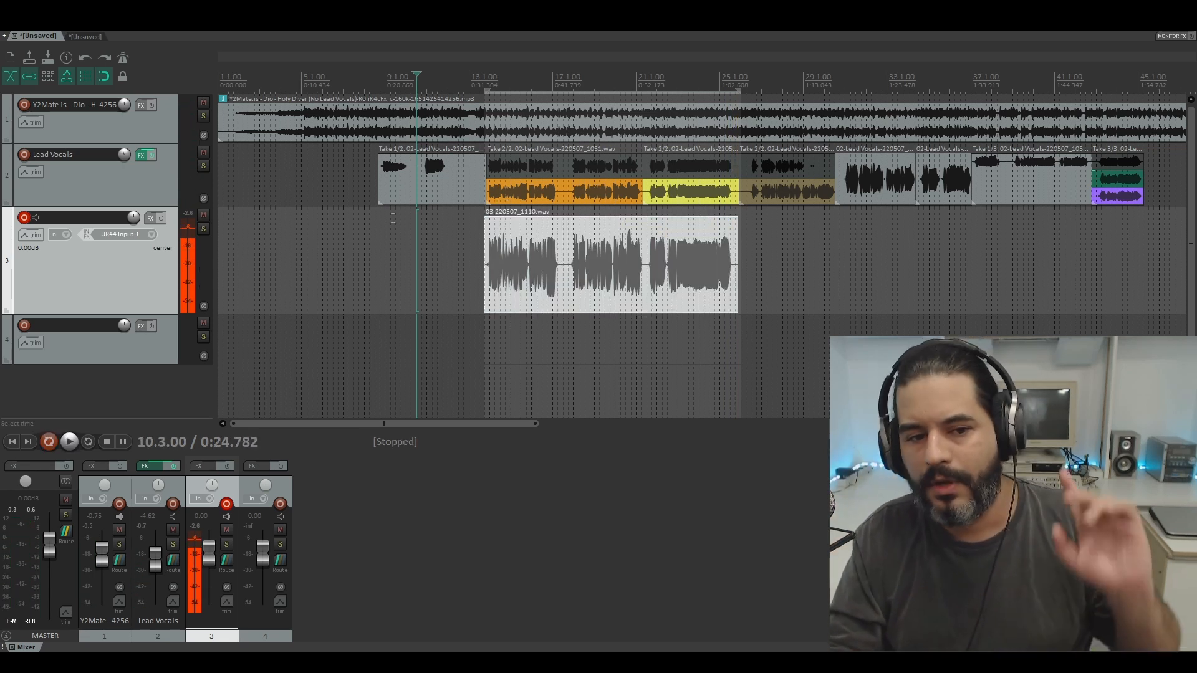
# Pan track 3 100% left and track 4 100% right, disarm track 3 and arm track 4 for recording
pyautogui.moveTo(213, 488); pyautogui.dragTo(215, 538)
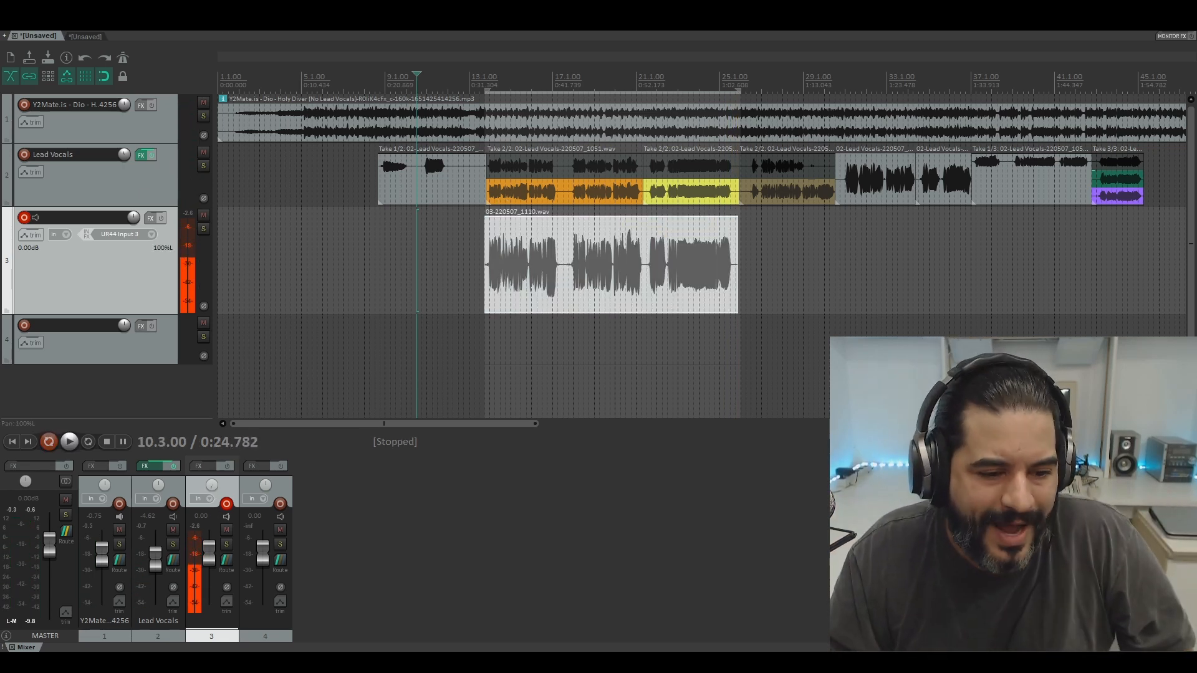
pyautogui.click(226, 505)
pyautogui.click(280, 503)
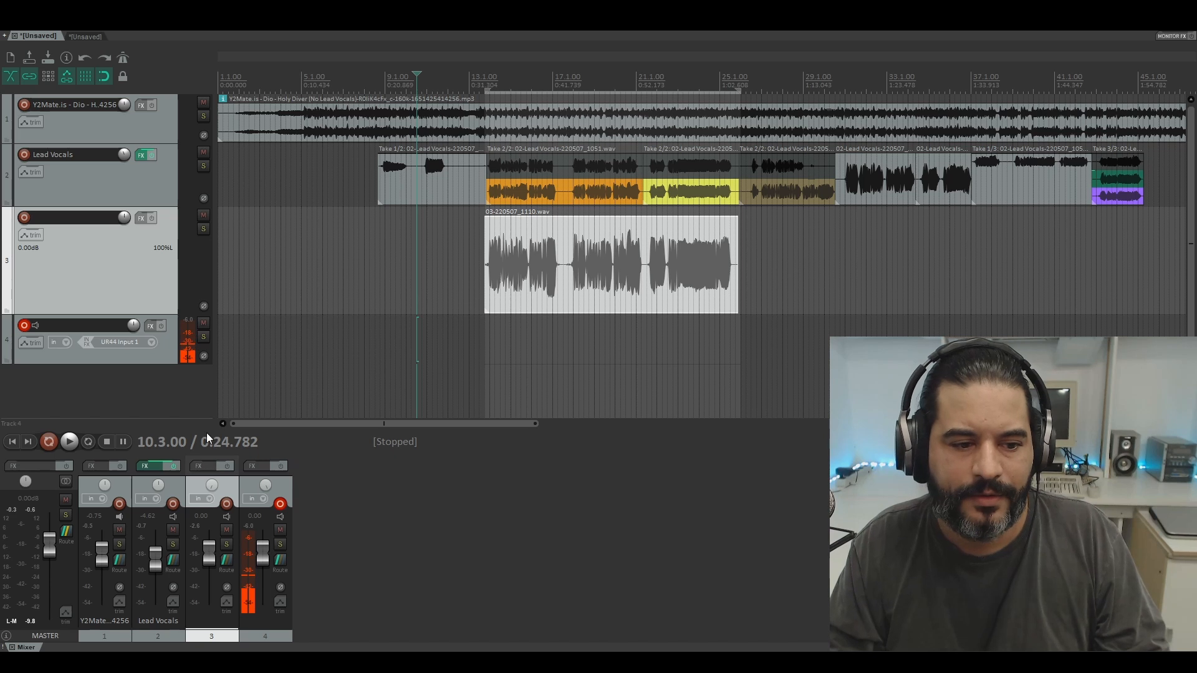
# Copy the Lead Vocals effects onto tracks 3 and 4
pyautogui.doubleClick(50, 122)
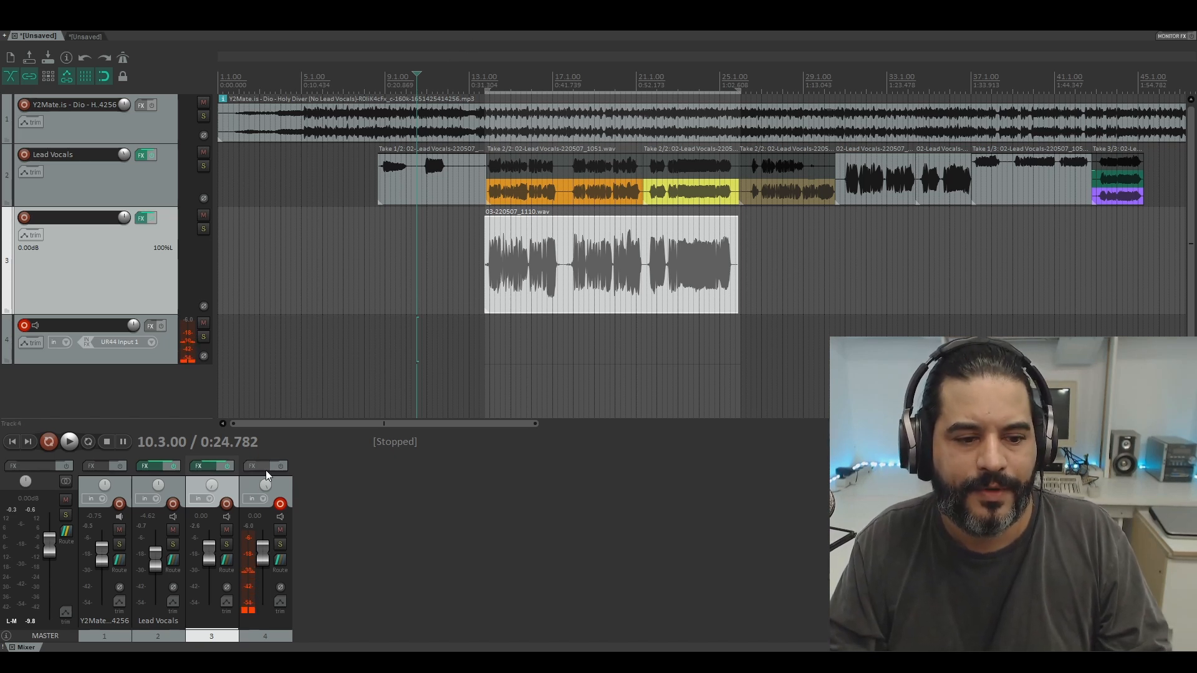
pyautogui.doubleClick(24, 159)
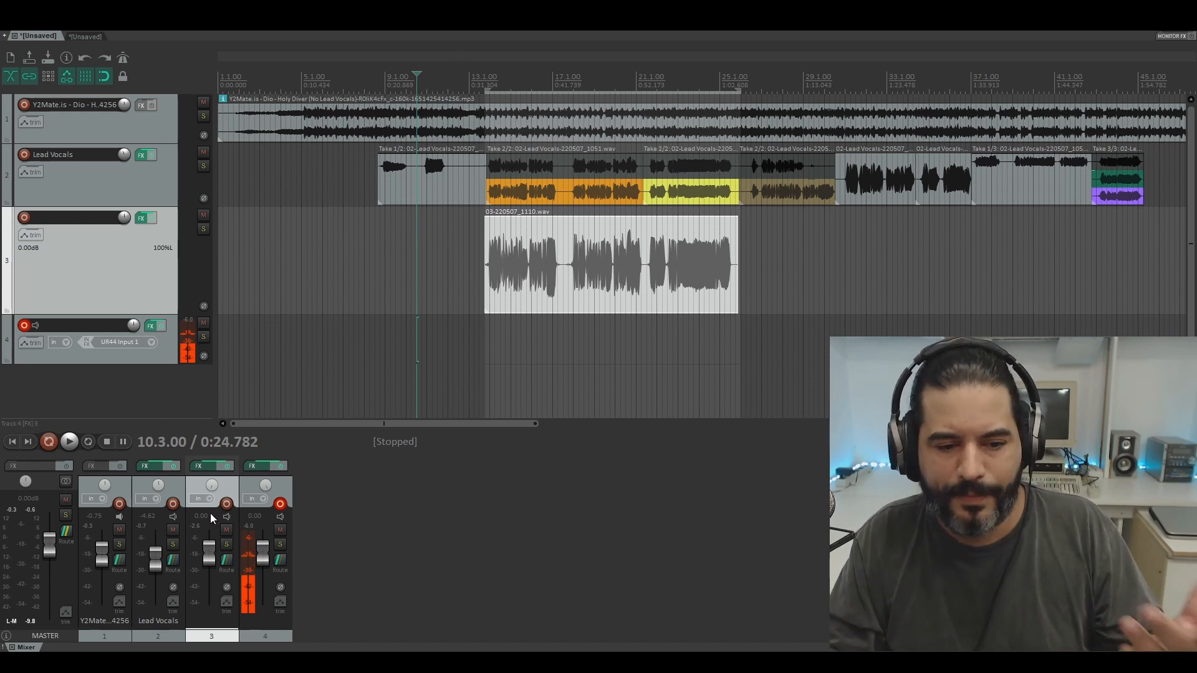
pyautogui.click(129, 189)
# Rename track 3 as Double Left and track 4 as Double Right
pyautogui.click(74, 218)
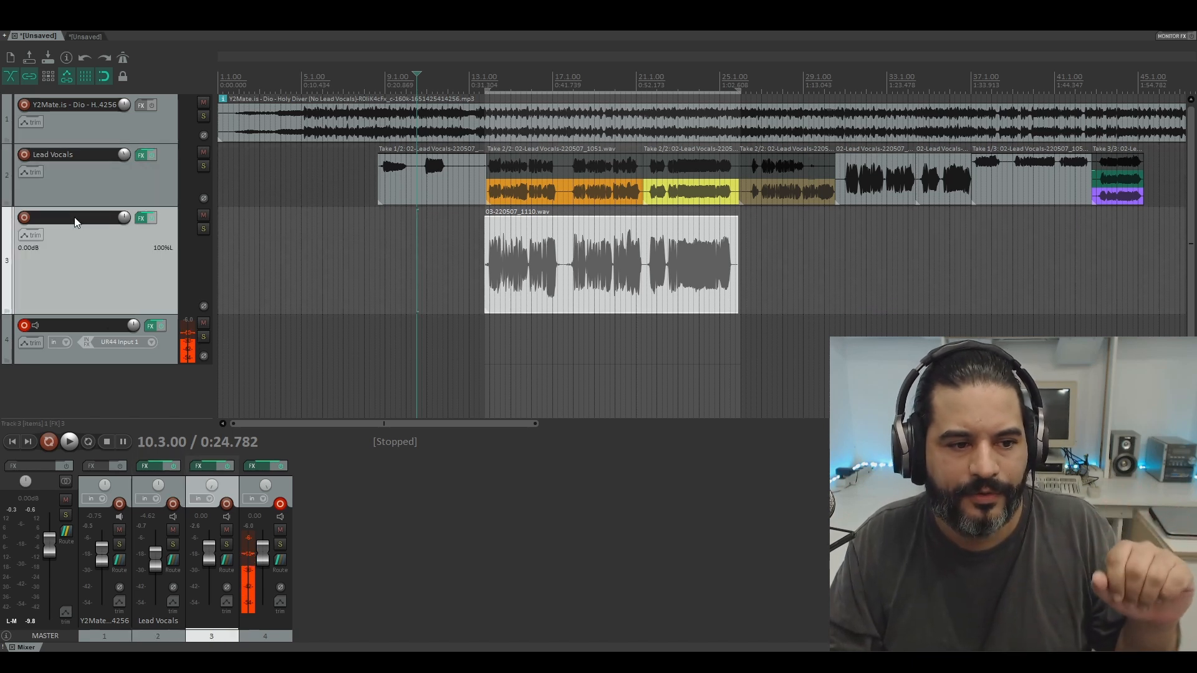
pyautogui.doubleClick(74, 217)
pyautogui.write('Double Left')
pyautogui.press('Return')
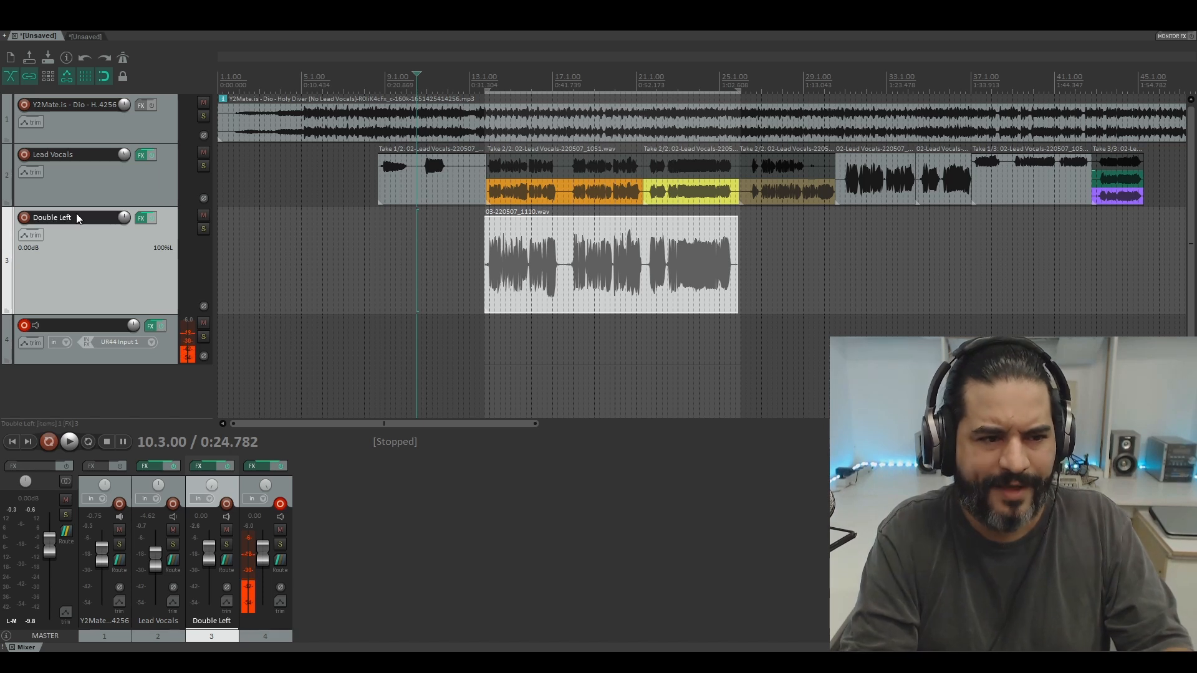
pyautogui.doubleClick(97, 324)
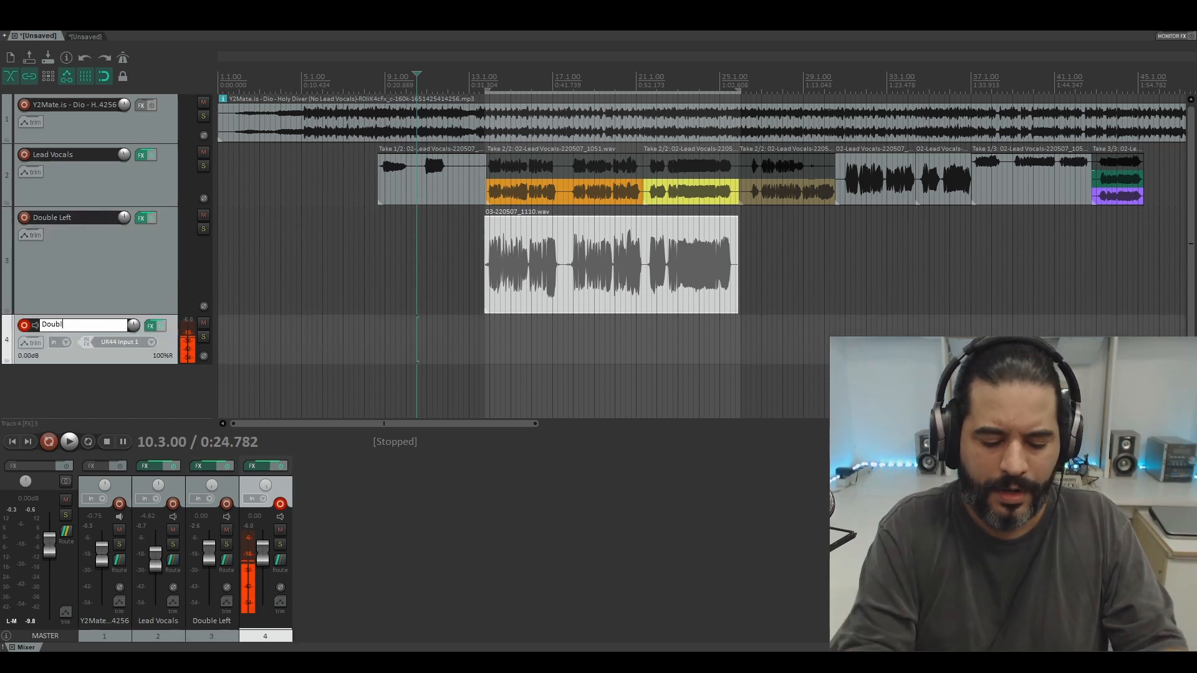
pyautogui.press('Return')
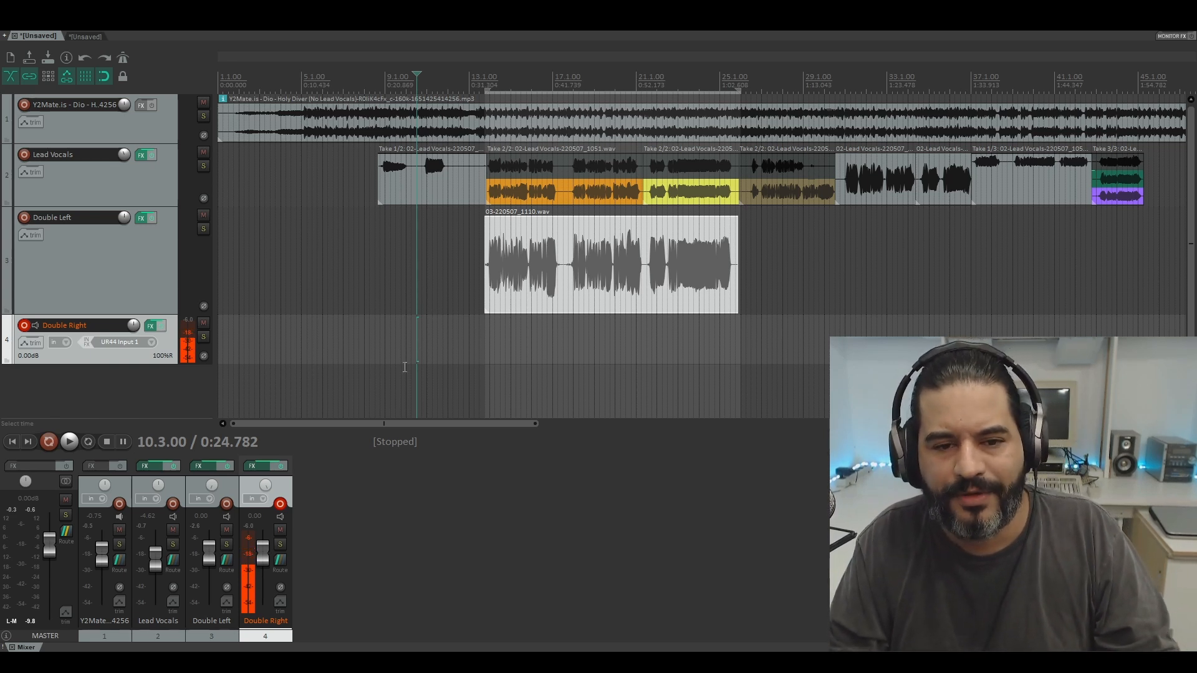
pyautogui.click(385, 377)
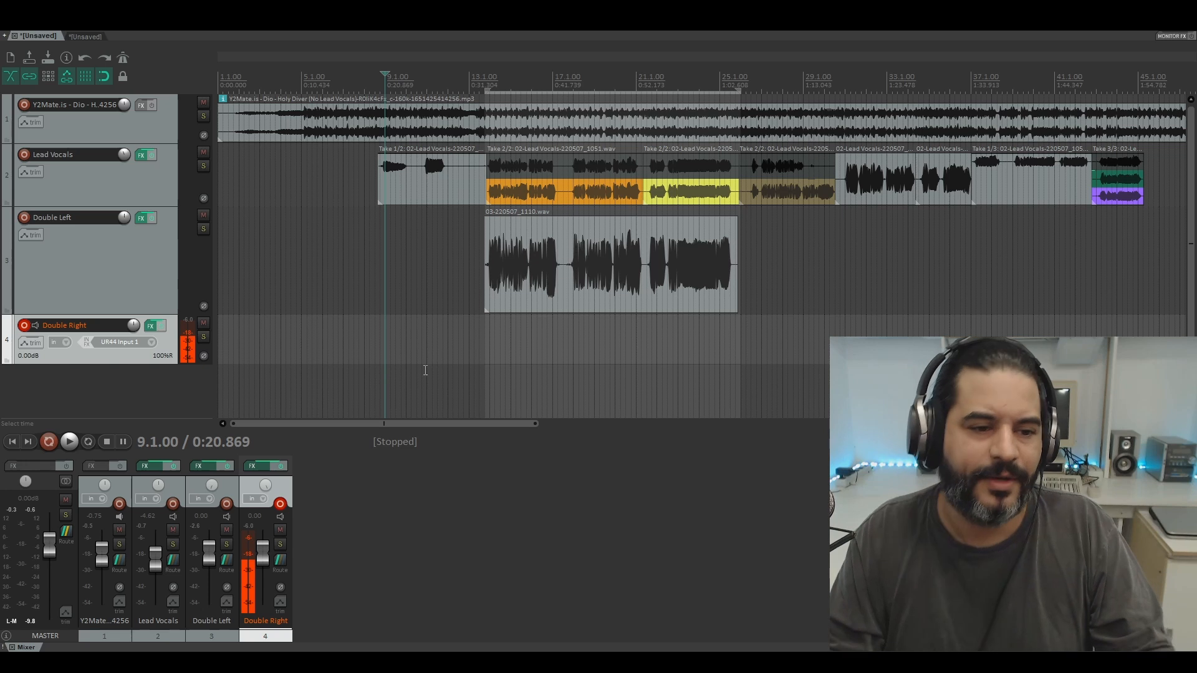
pyautogui.click(434, 365)
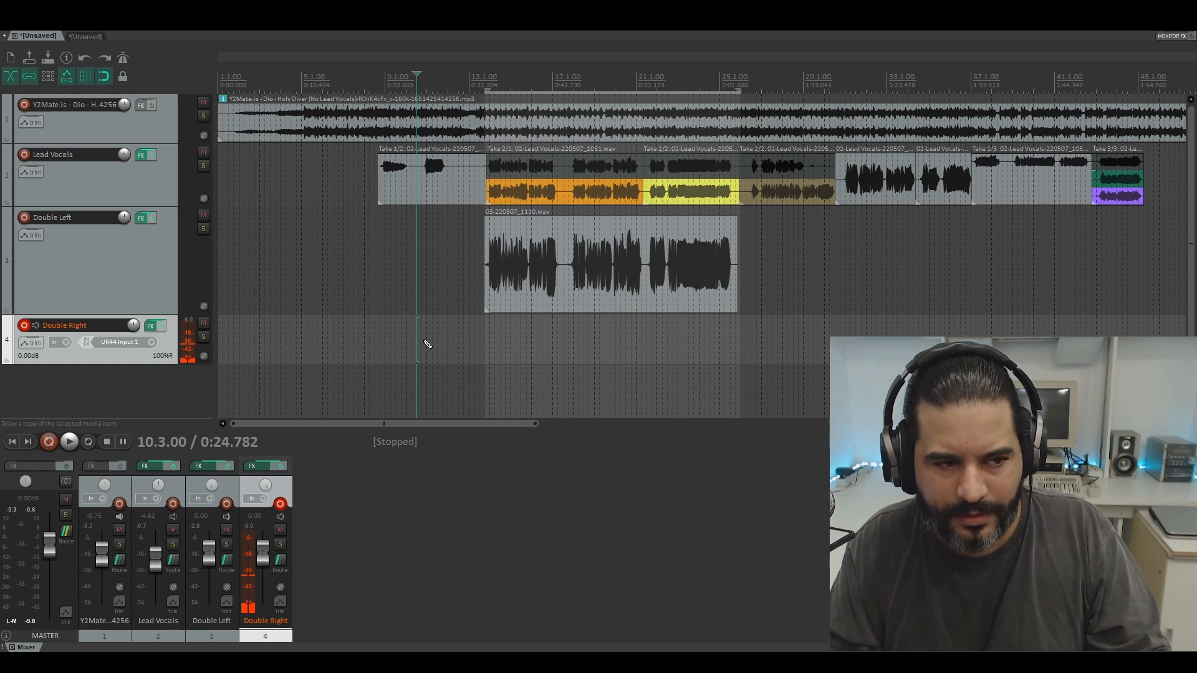
pyautogui.hotkey('ctrl', 'r')
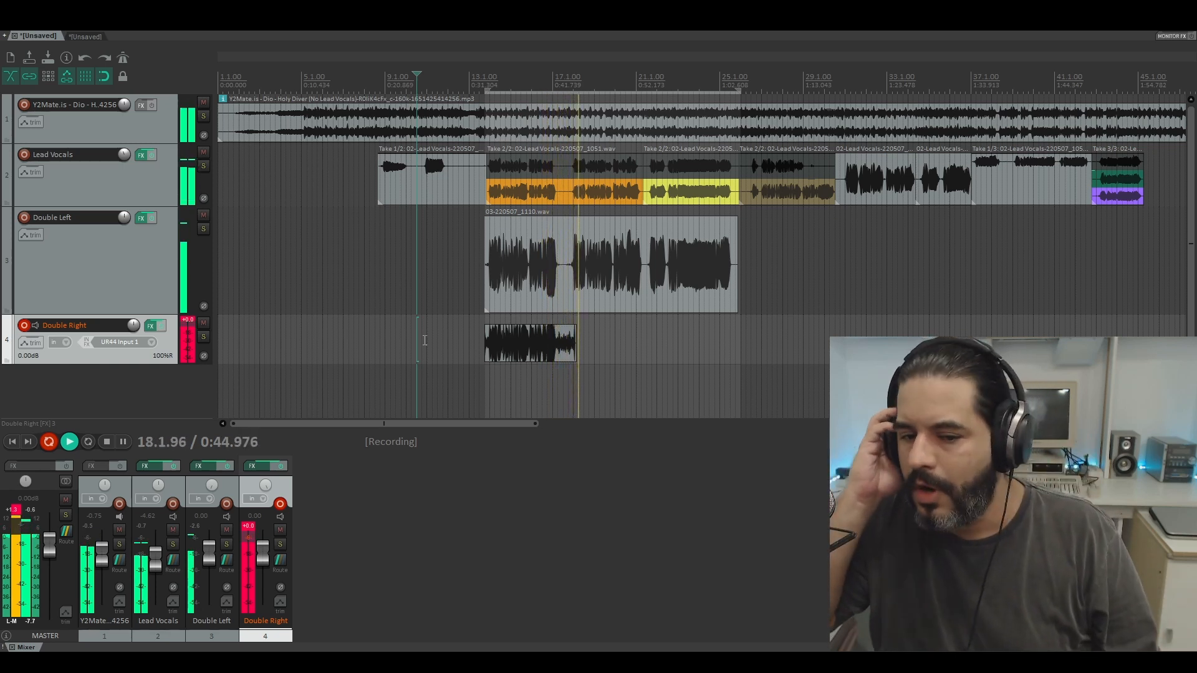
pyautogui.press('space')
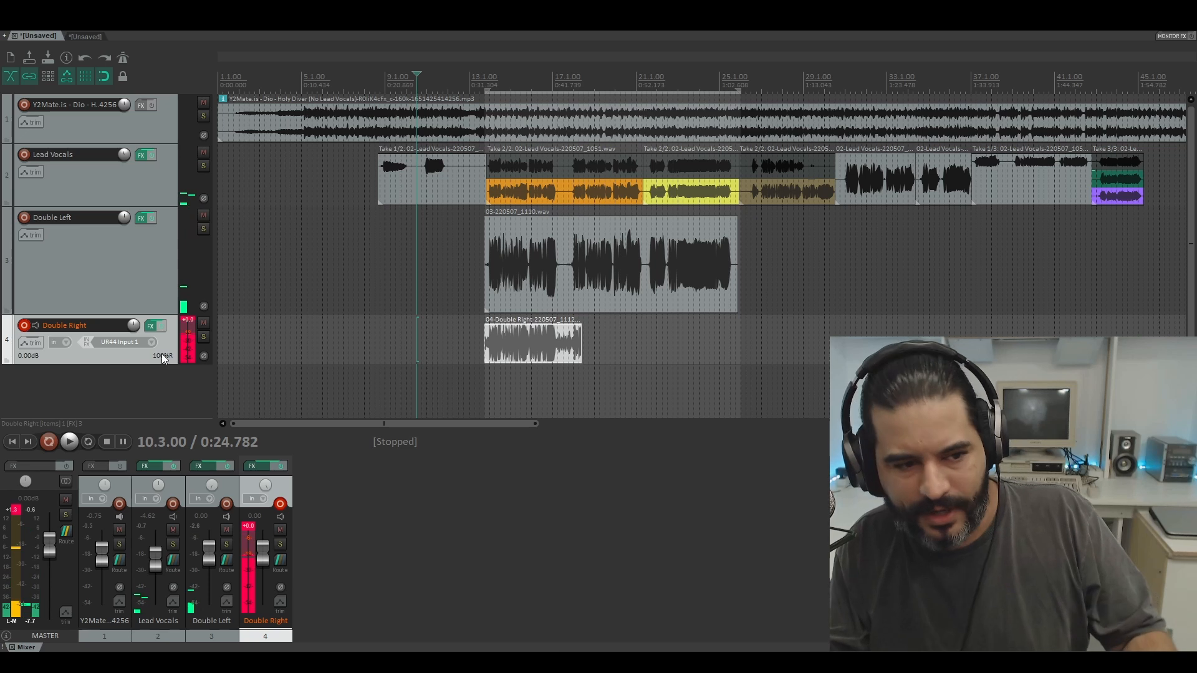
pyautogui.press('Delete')
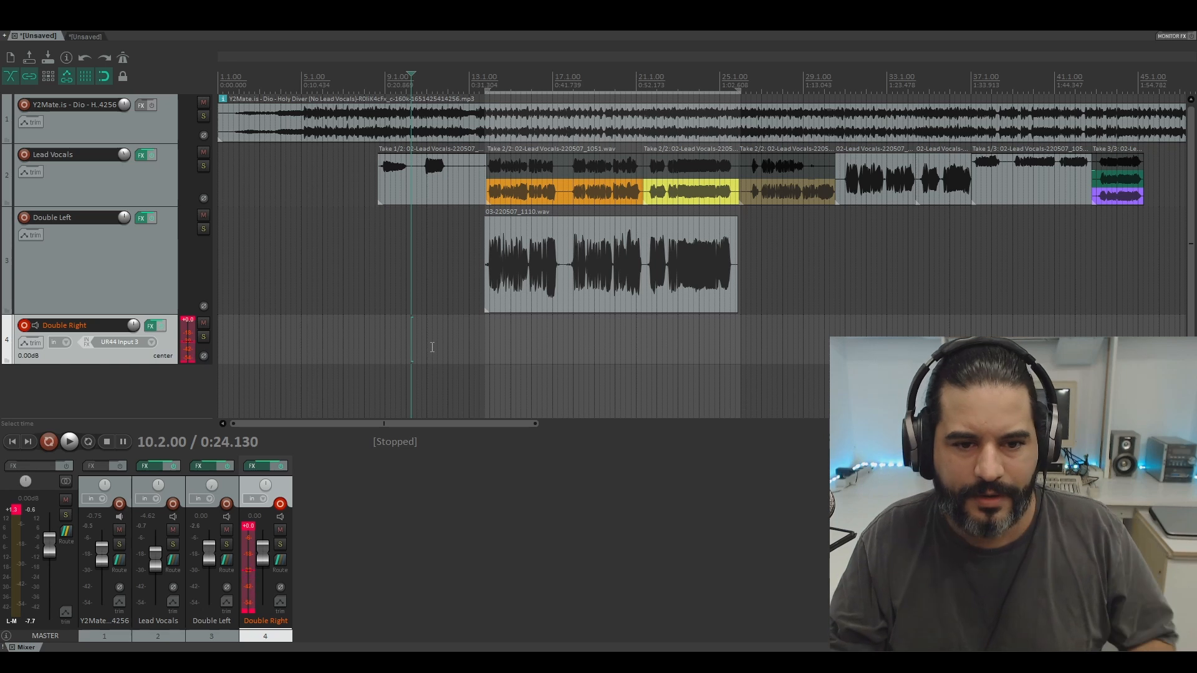
# Record a vocal pass on Double Right from UR44 Input 3 through the time selection, starting at 0:24.130, and stop
pyautogui.hotkey('ctrl', 'r')
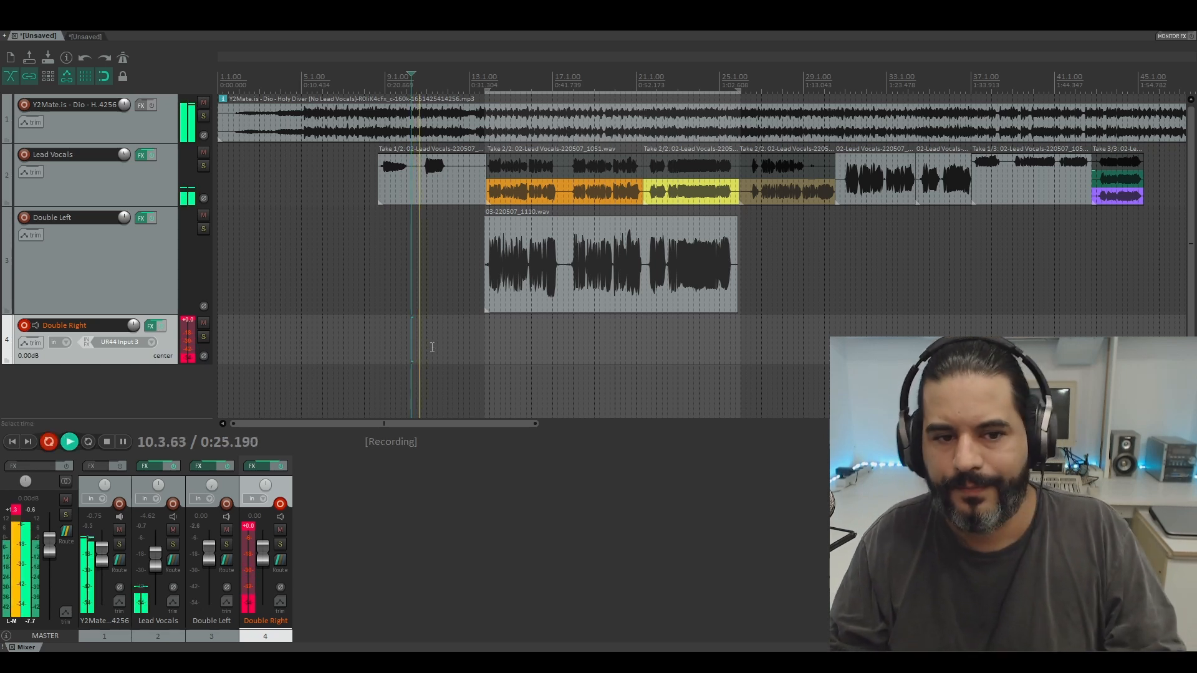
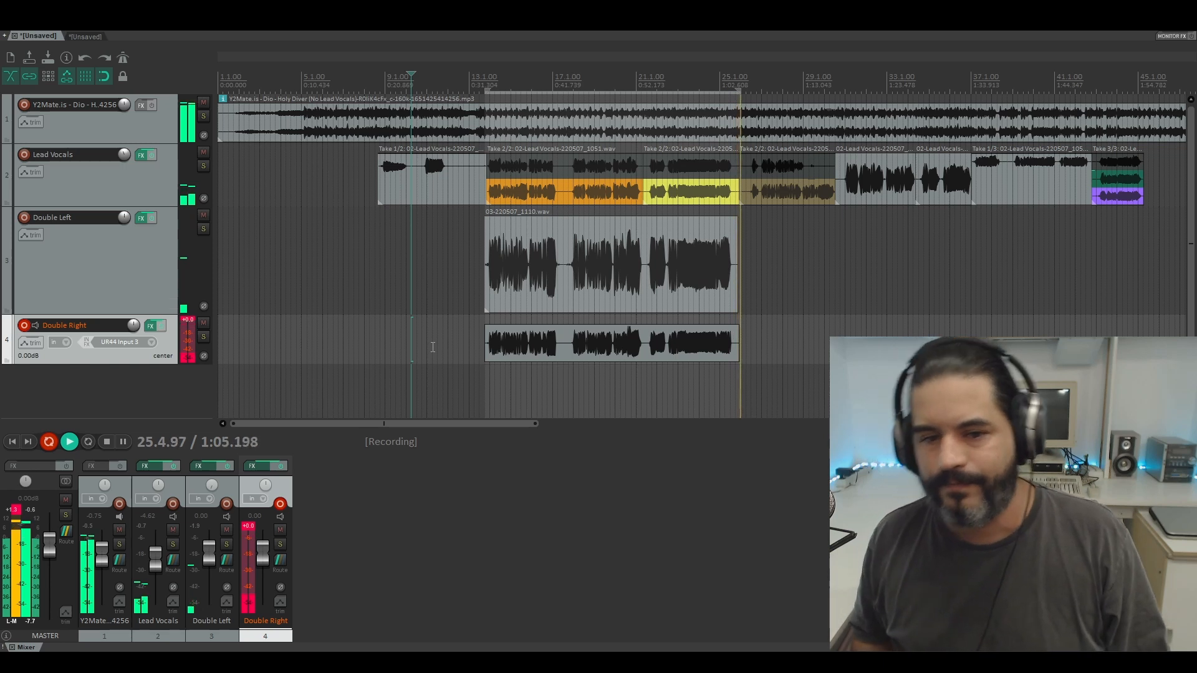
pyautogui.press('space')
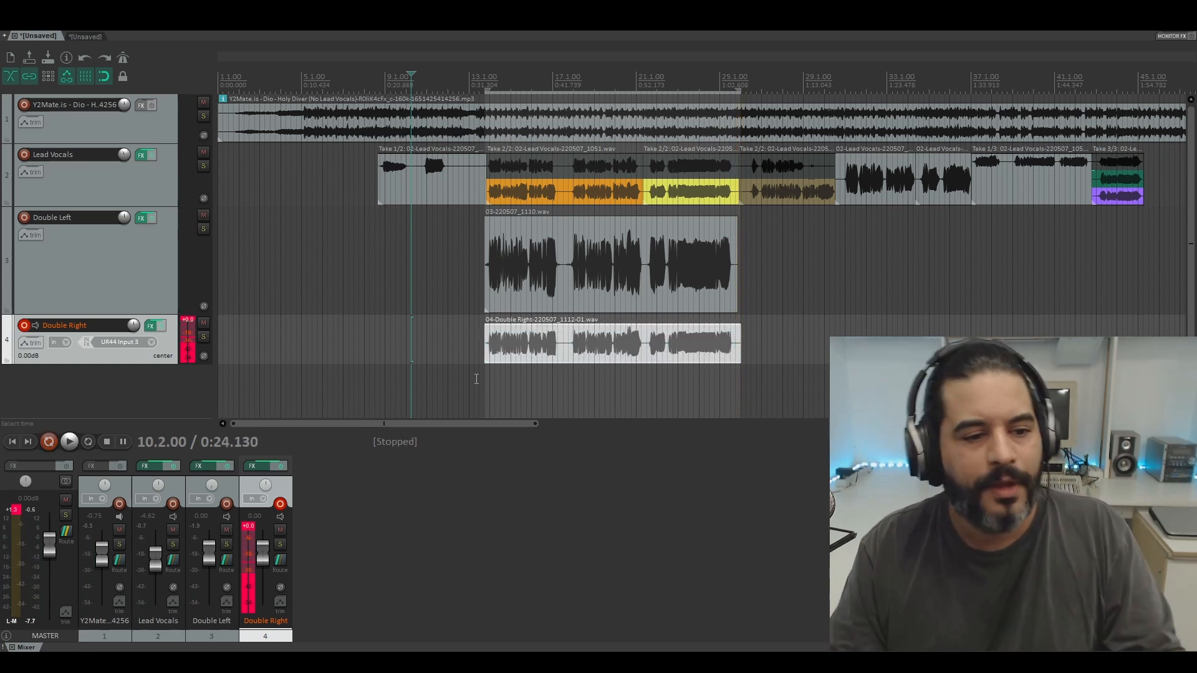
# Play back the doubled section, keep Double Left 100% left, pan Double Right 100% right and disarm Double Right
pyautogui.click(477, 379)
pyautogui.press('space')
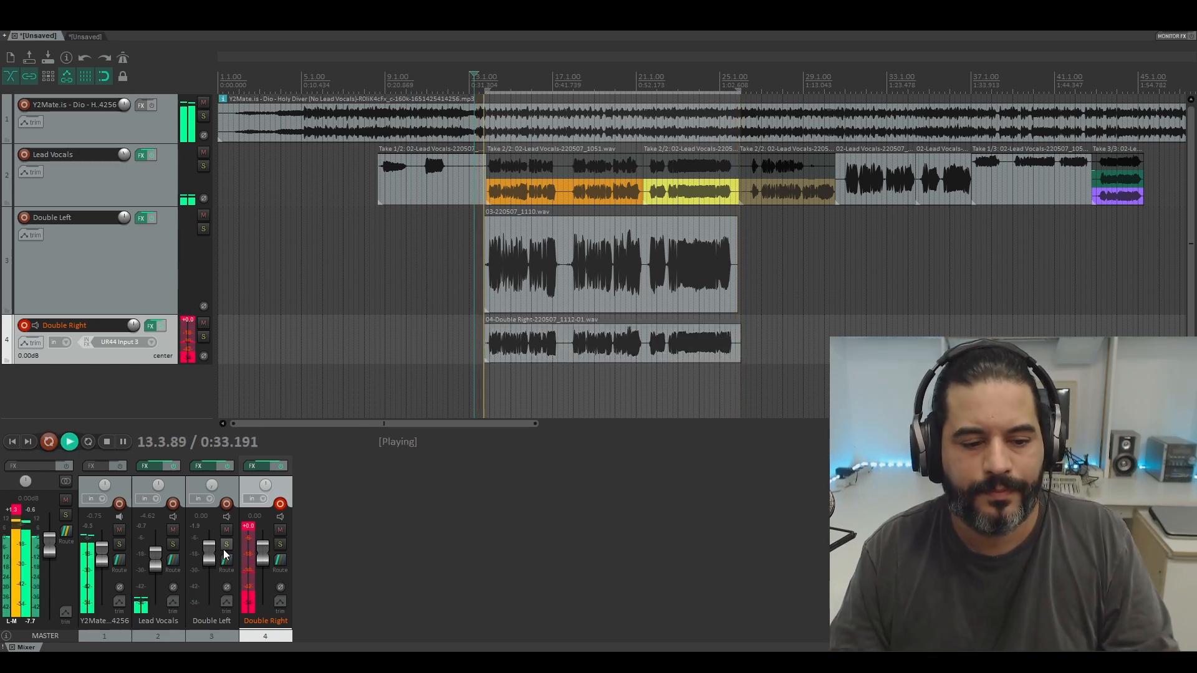
pyautogui.moveTo(266, 485); pyautogui.dragTo(324, 559)
pyautogui.moveTo(207, 490); pyautogui.dragTo(250, 533)
pyautogui.click(280, 505)
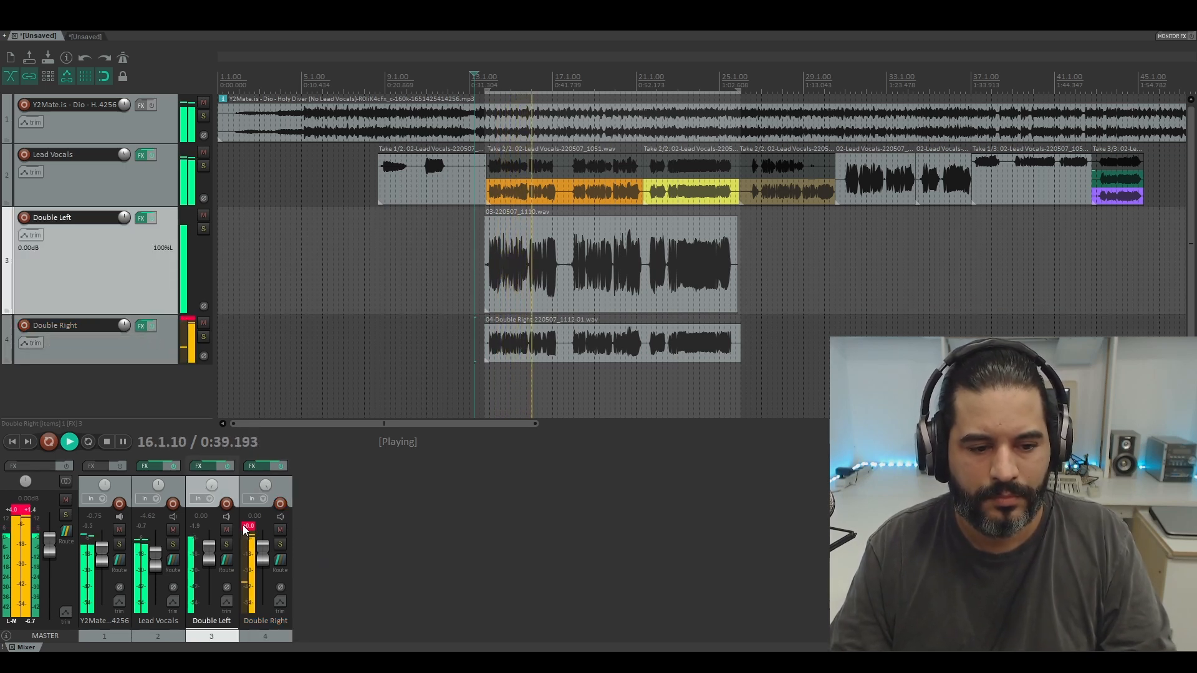
# Lower Double Left to -13.08 dB and Double Right to -14.26 dB during playback, and stop
pyautogui.moveTo(262, 561); pyautogui.dragTo(210, 570)
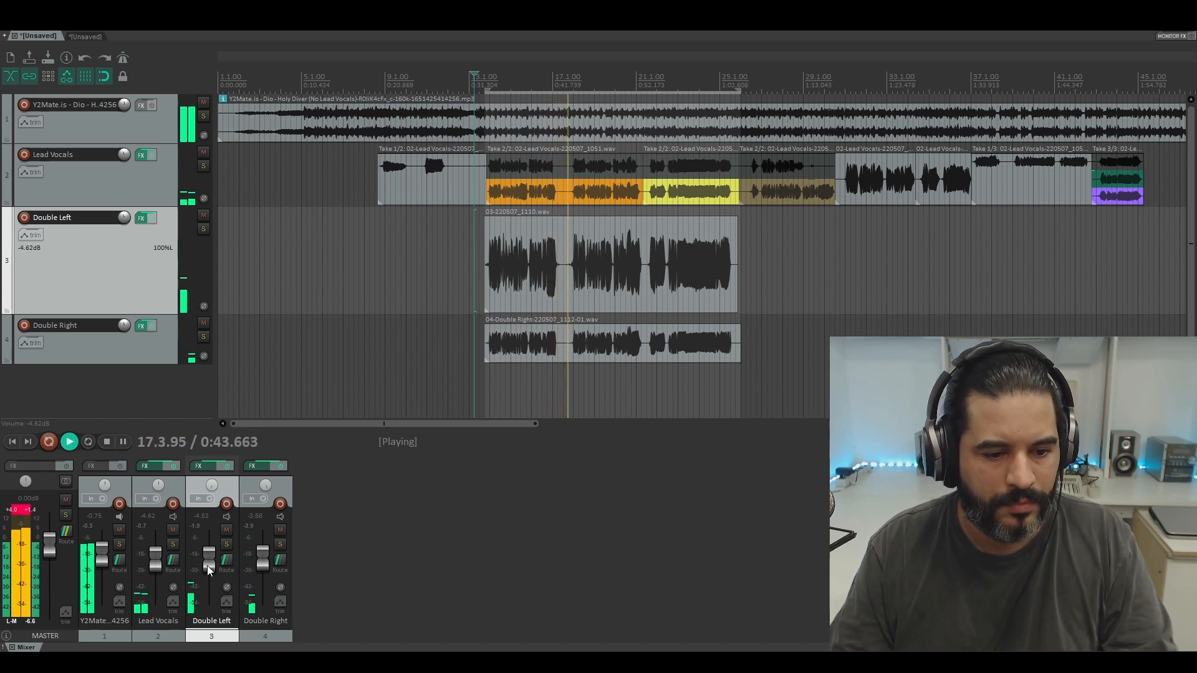
pyautogui.click(265, 567)
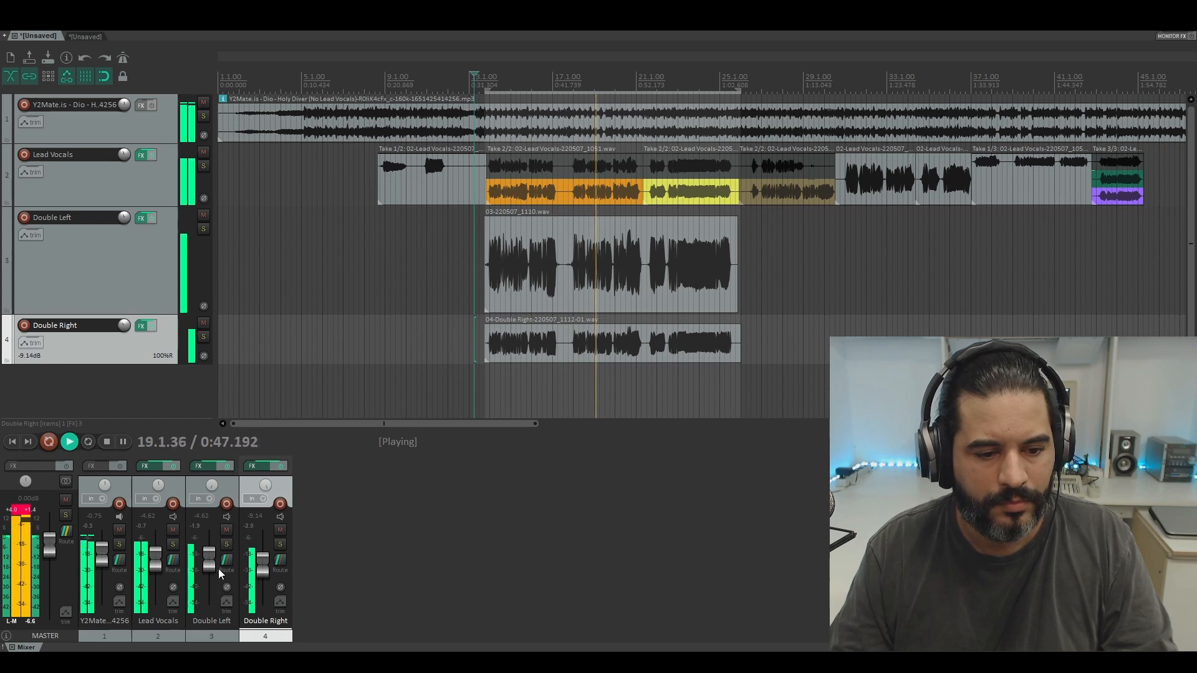
pyautogui.scroll(-1, 212, 572)
pyautogui.scroll(-1, 211, 573)
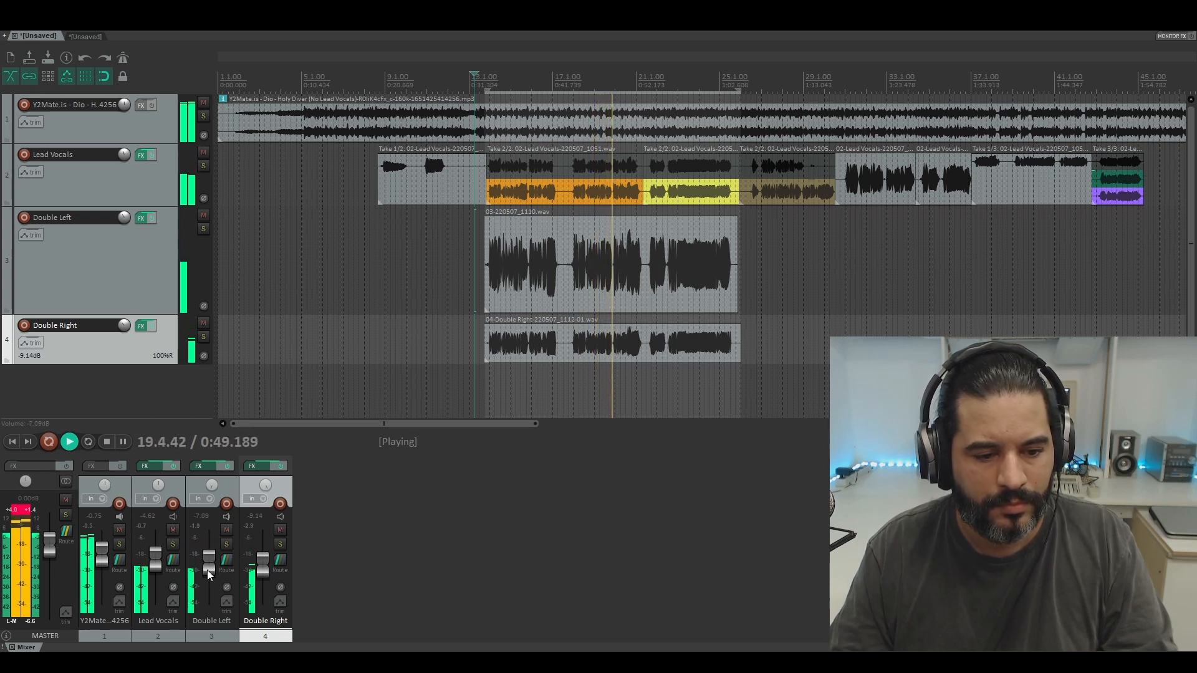
pyautogui.scroll(-3, 249, 573)
pyautogui.scroll(-2, 212, 572)
pyautogui.click(490, 383)
pyautogui.scroll(-4, 212, 573)
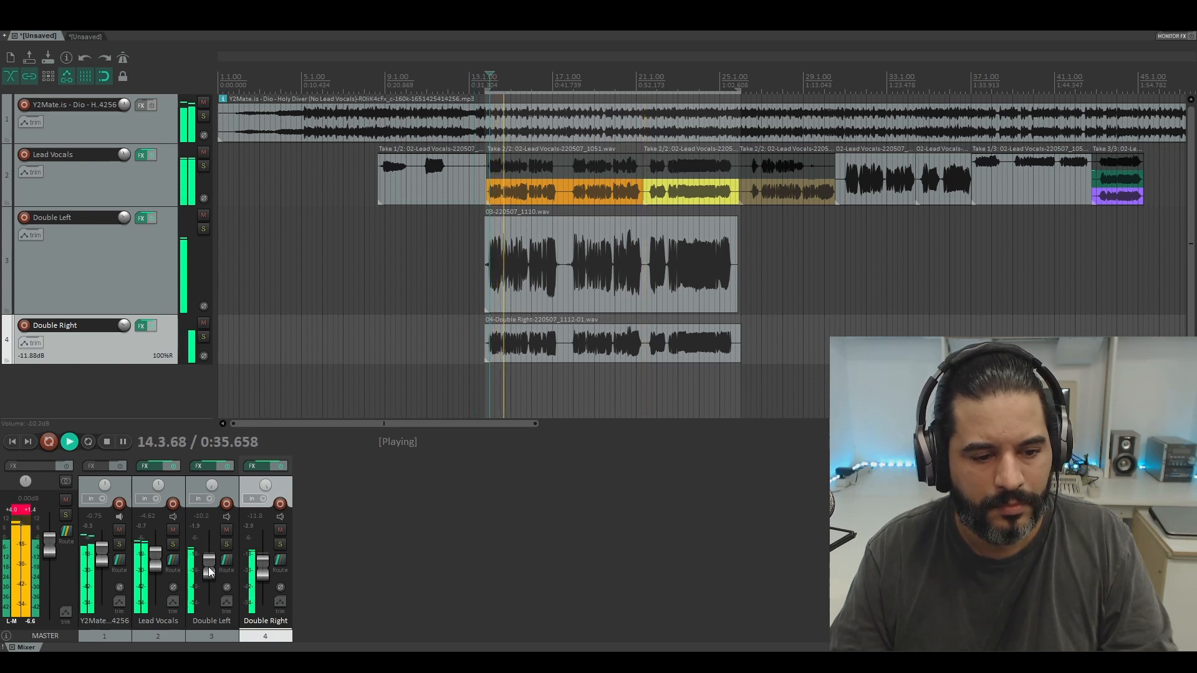
pyautogui.scroll(-2, 261, 573)
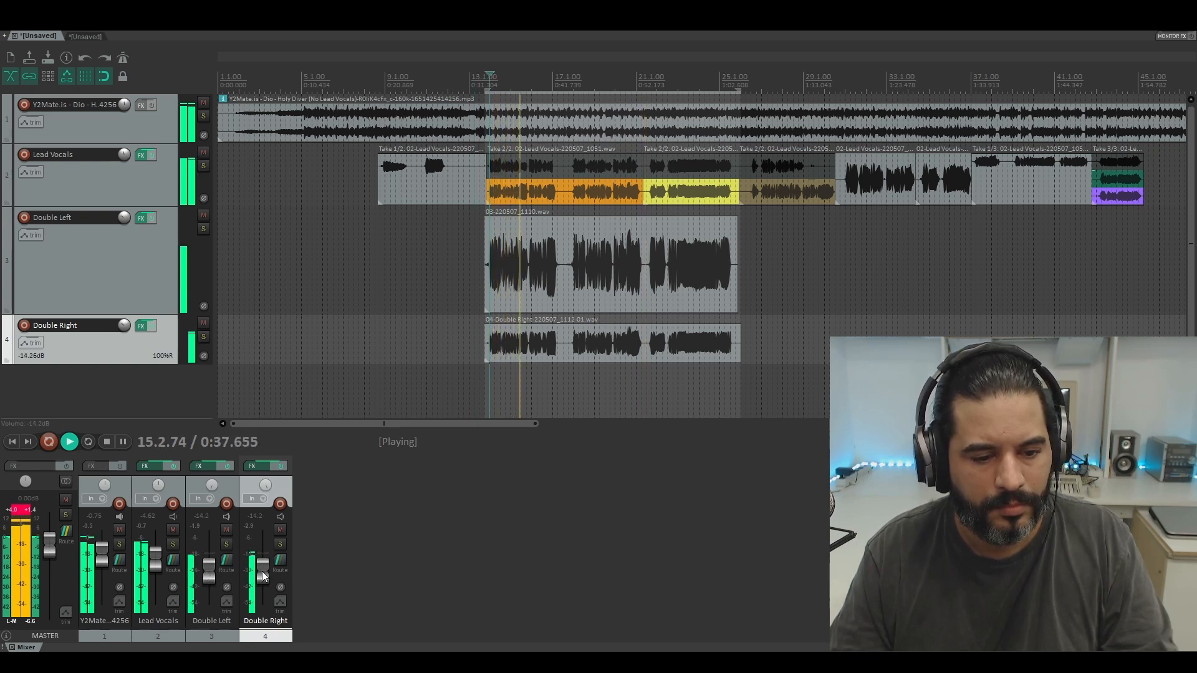
pyautogui.scroll(1, 212, 572)
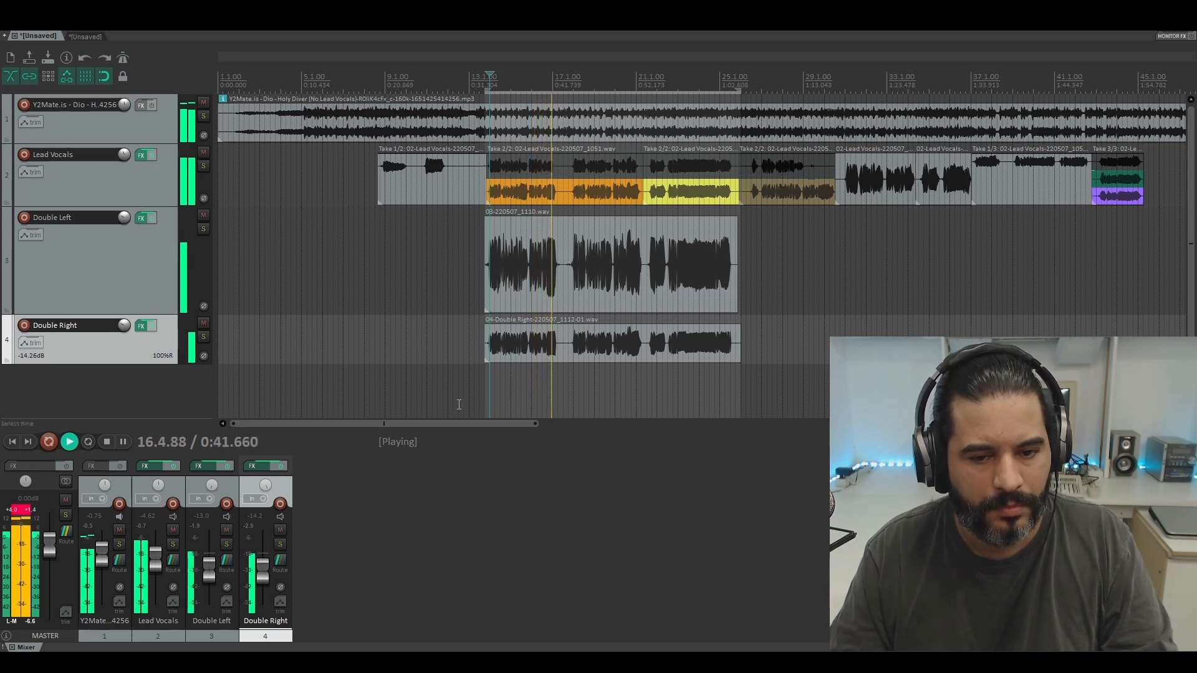
pyautogui.press('space')
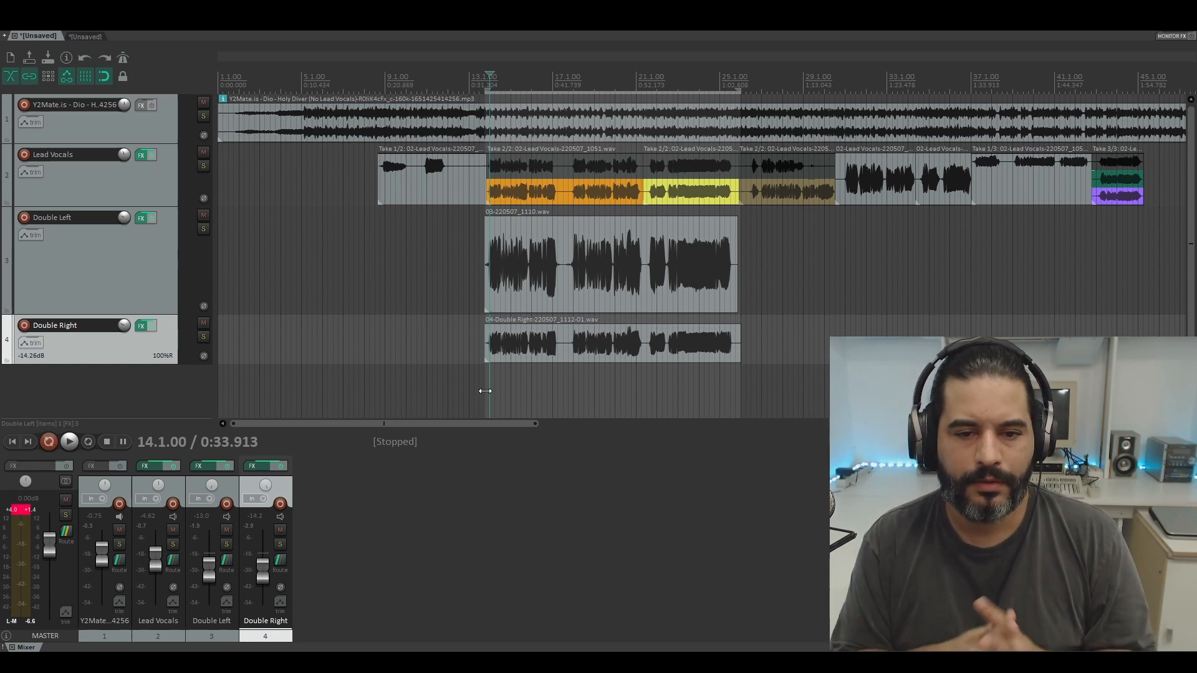
# Adjust both double tracks together during playback, bringing Double Left to -16.95 dB and Double Right to -18.13 dB
pyautogui.scroll(7, 765, 325)
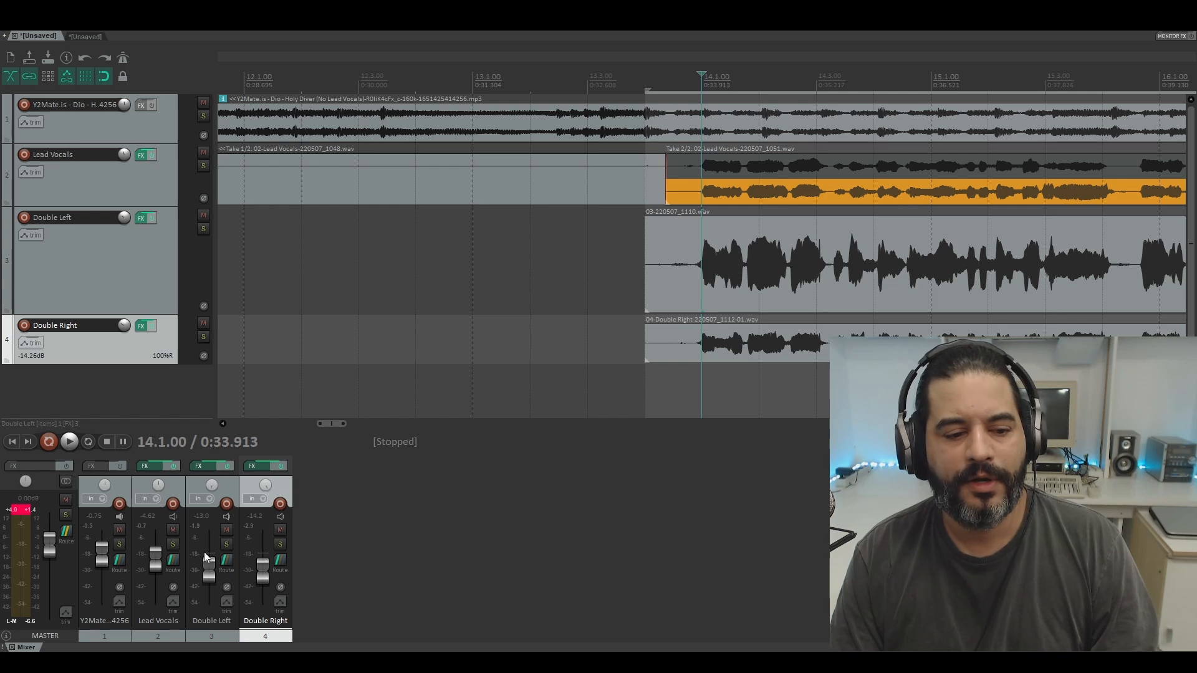
pyautogui.click(218, 636)
pyautogui.keyDown('ctrl'); pyautogui.click(271, 633); pyautogui.keyUp('ctrl')
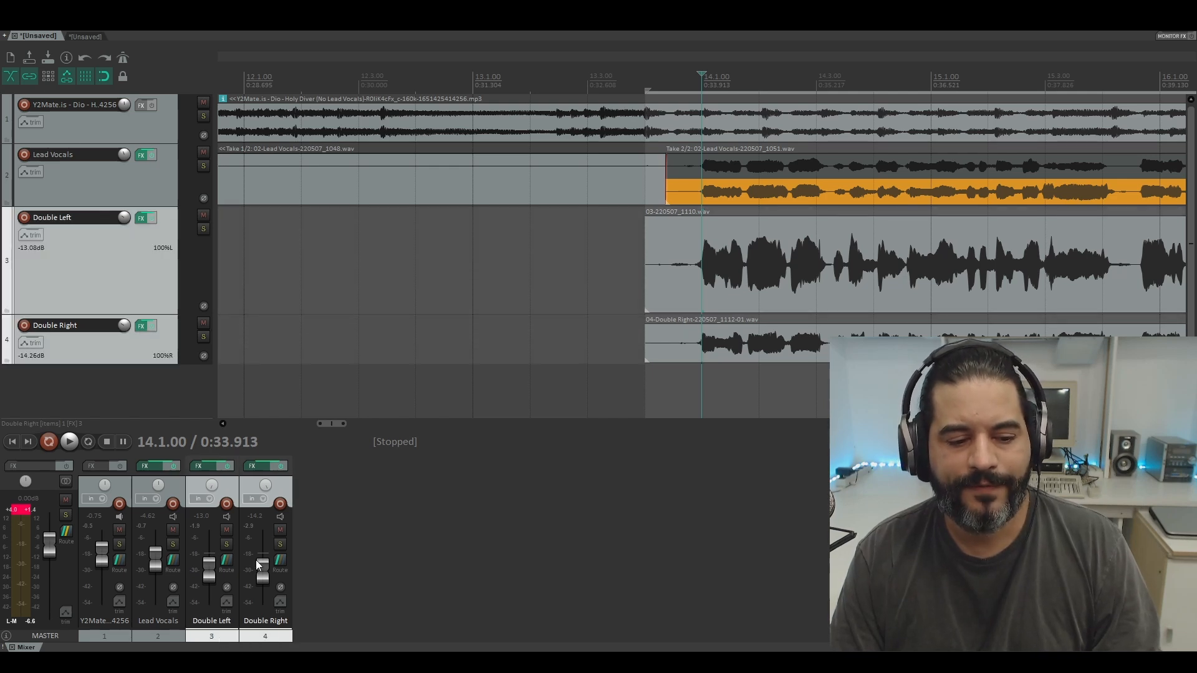
pyautogui.press('space')
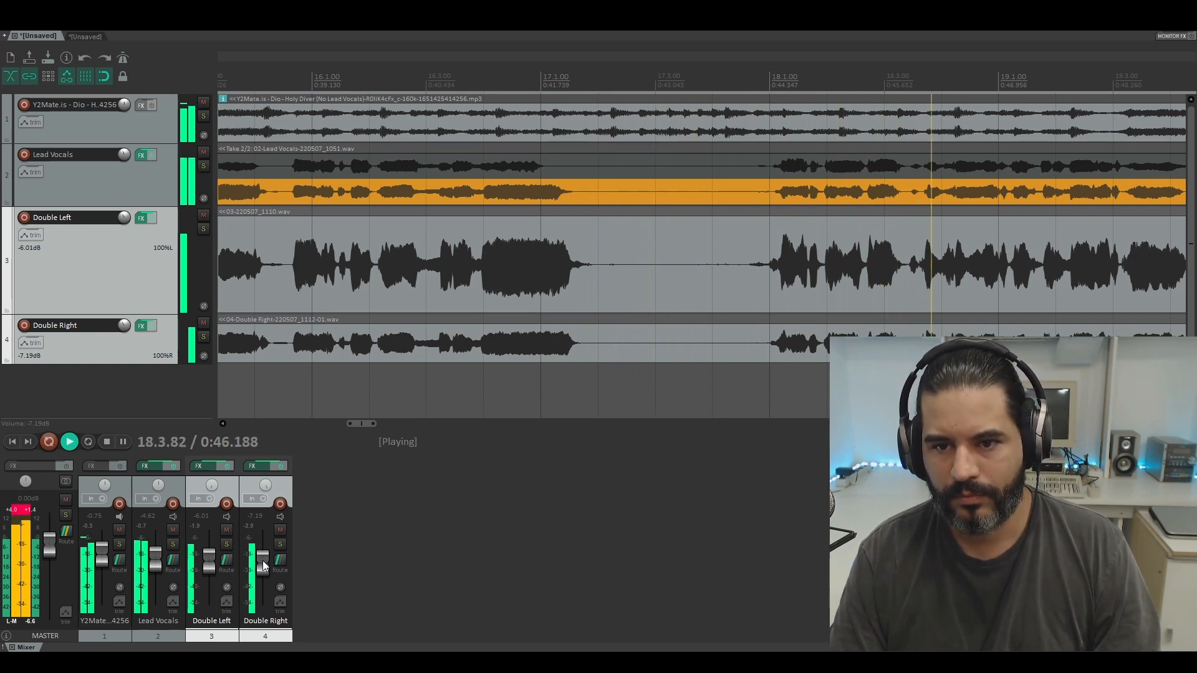
pyautogui.moveTo(262, 564); pyautogui.dragTo(262, 577)
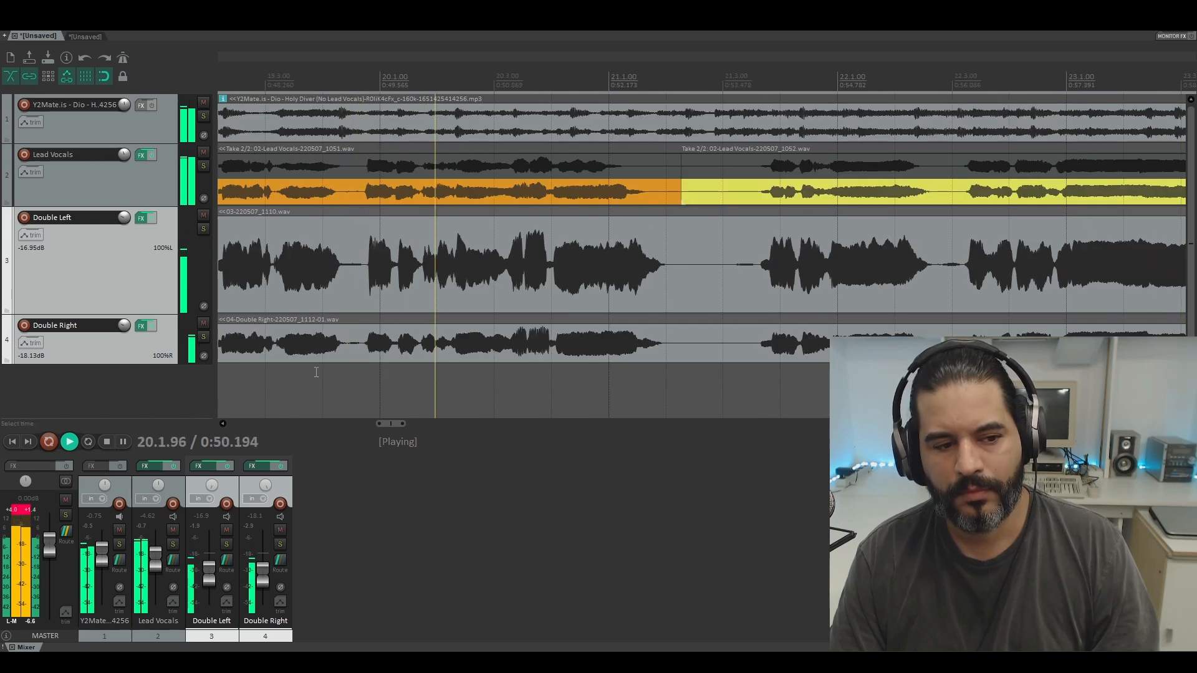
pyautogui.scroll(-4, 336, 390)
pyautogui.press('space')
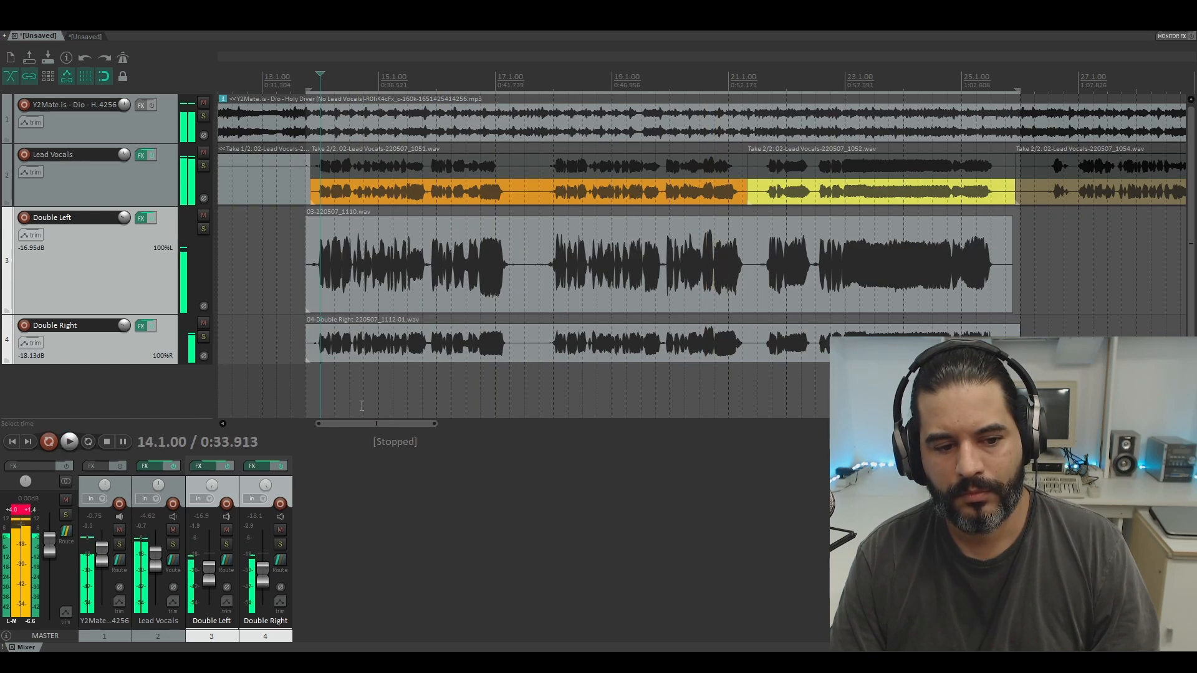
# Compare playback from 0:33.913 with both double tracks muted and unmuted
pyautogui.click(313, 382)
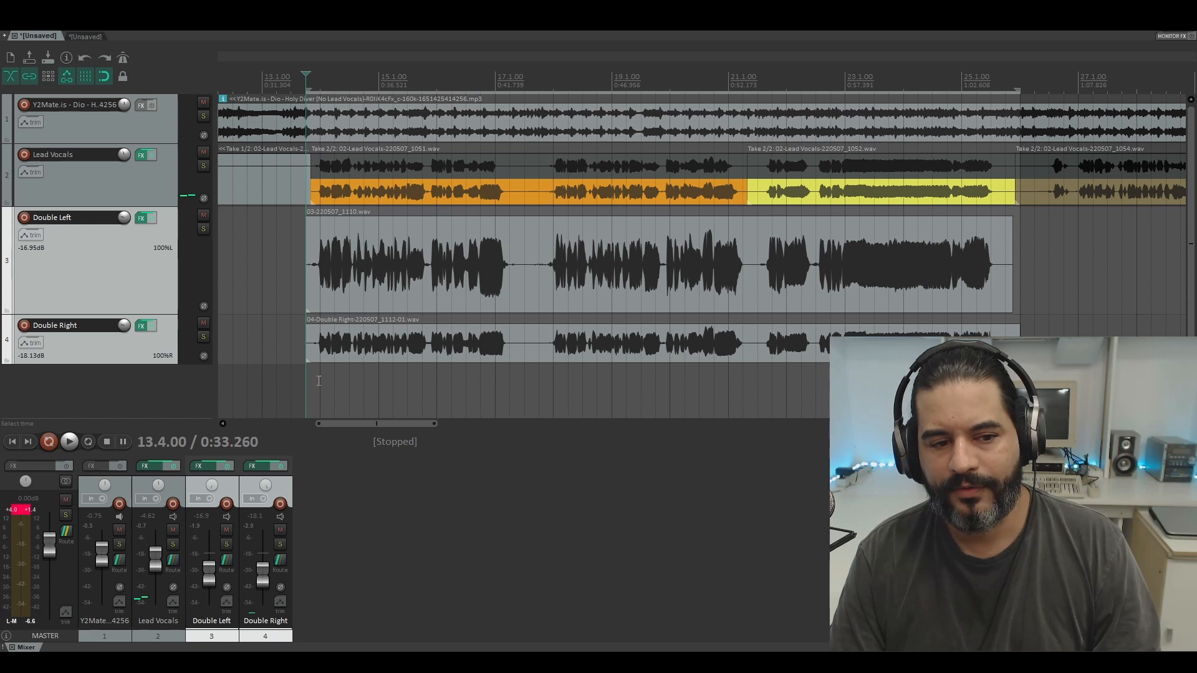
pyautogui.click(319, 381)
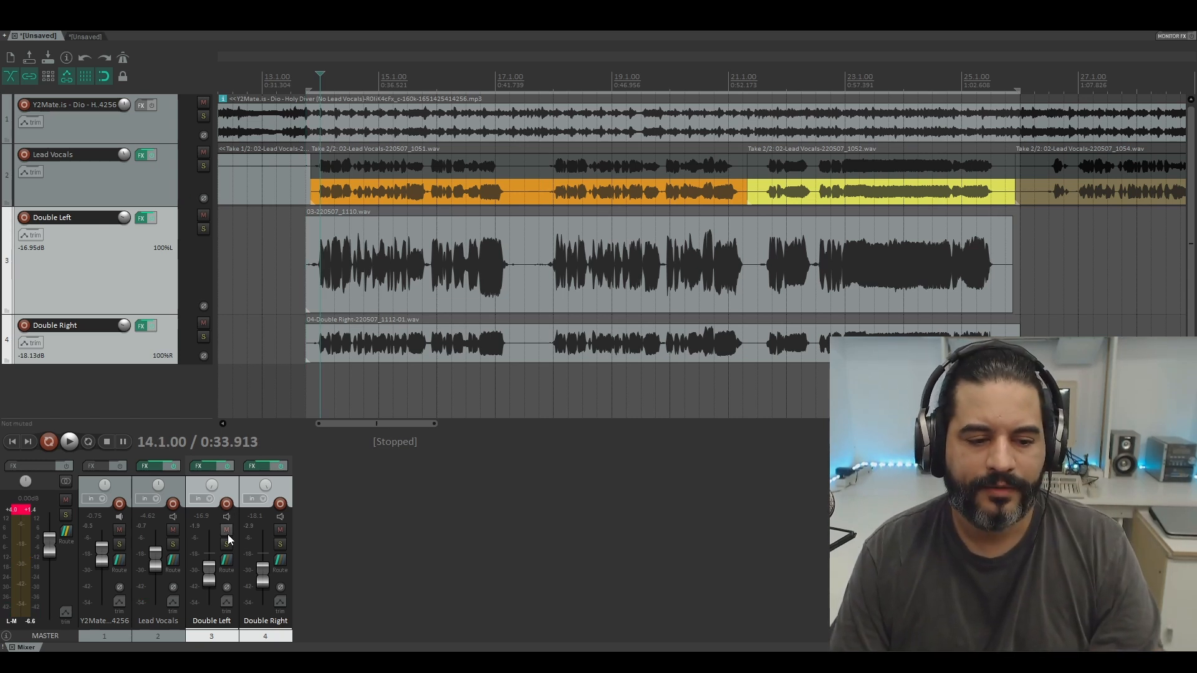
pyautogui.moveTo(227, 531); pyautogui.dragTo(280, 532)
pyautogui.press('space')
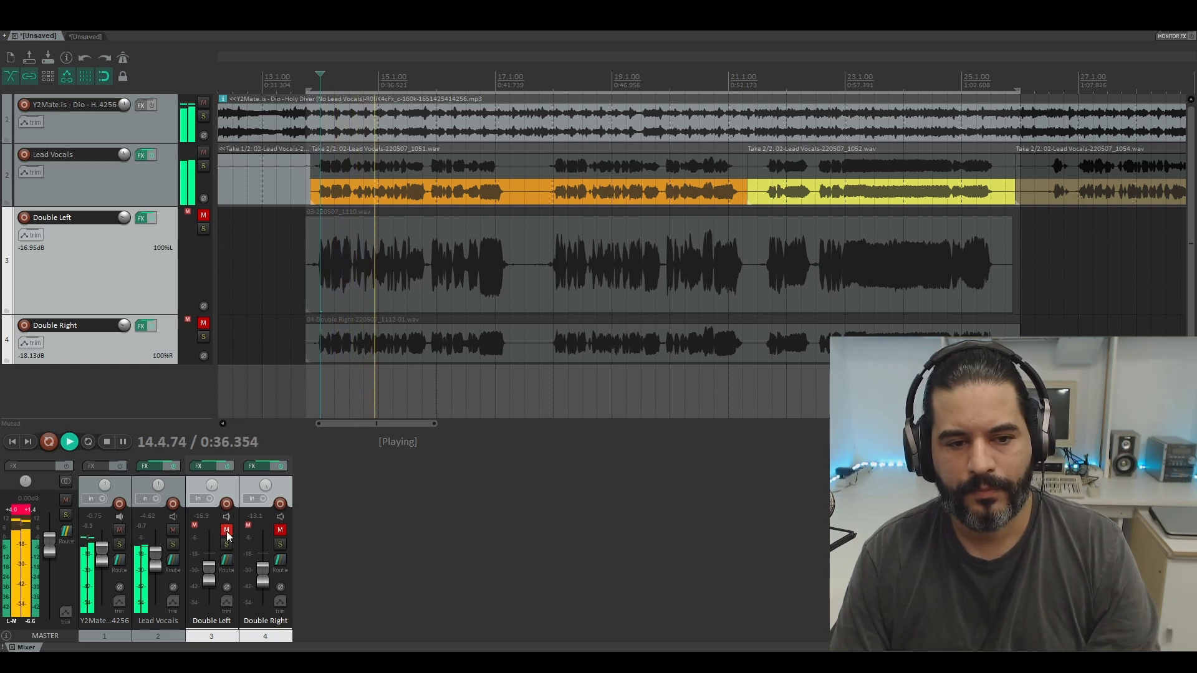
pyautogui.press('space')
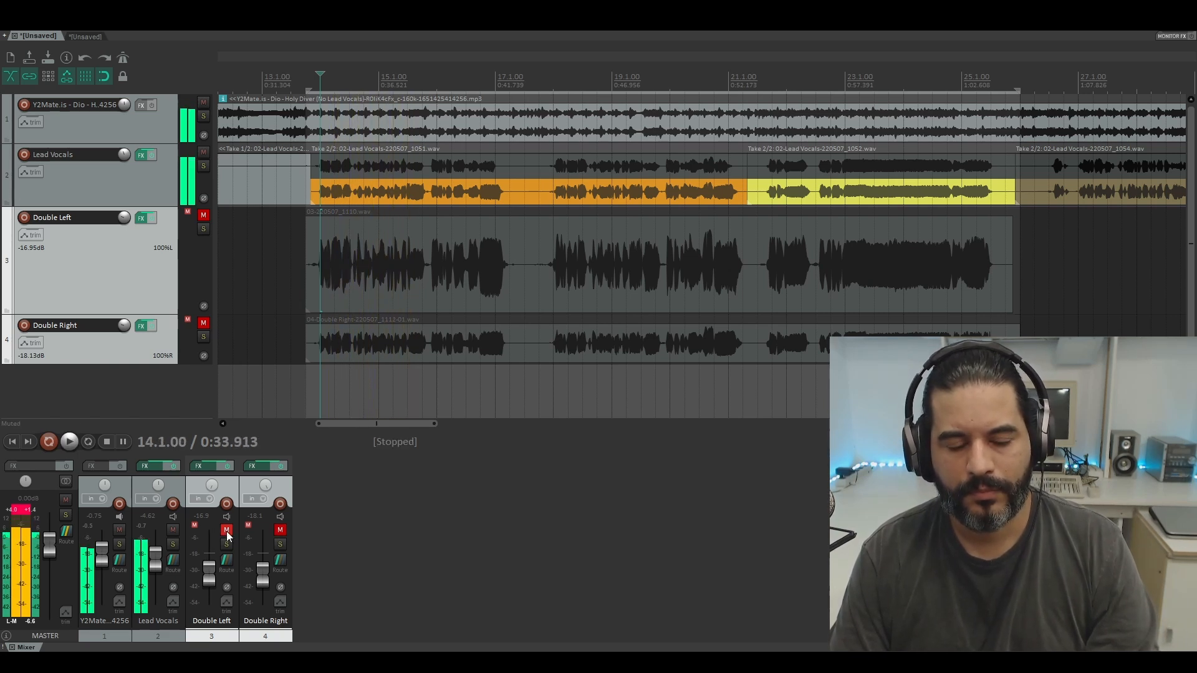
pyautogui.click(227, 531)
pyautogui.press('space')
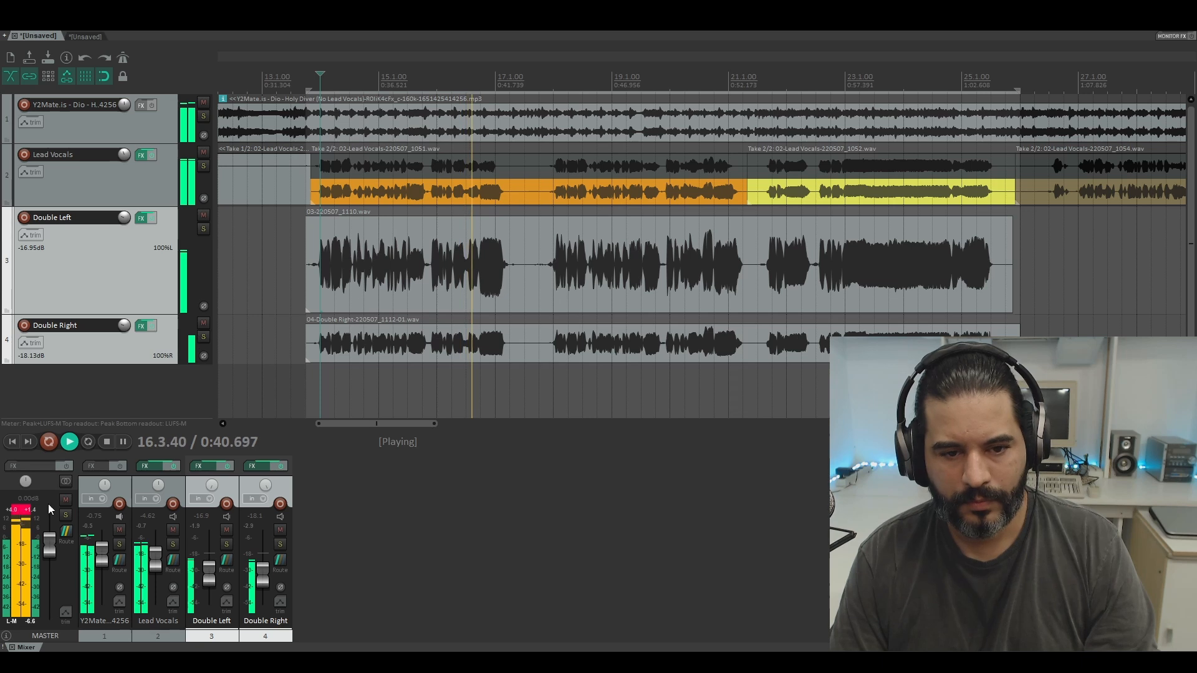
# Stop playback and delete both recorded doubles along with the Double Right and Double Left tracks
pyautogui.press('space')
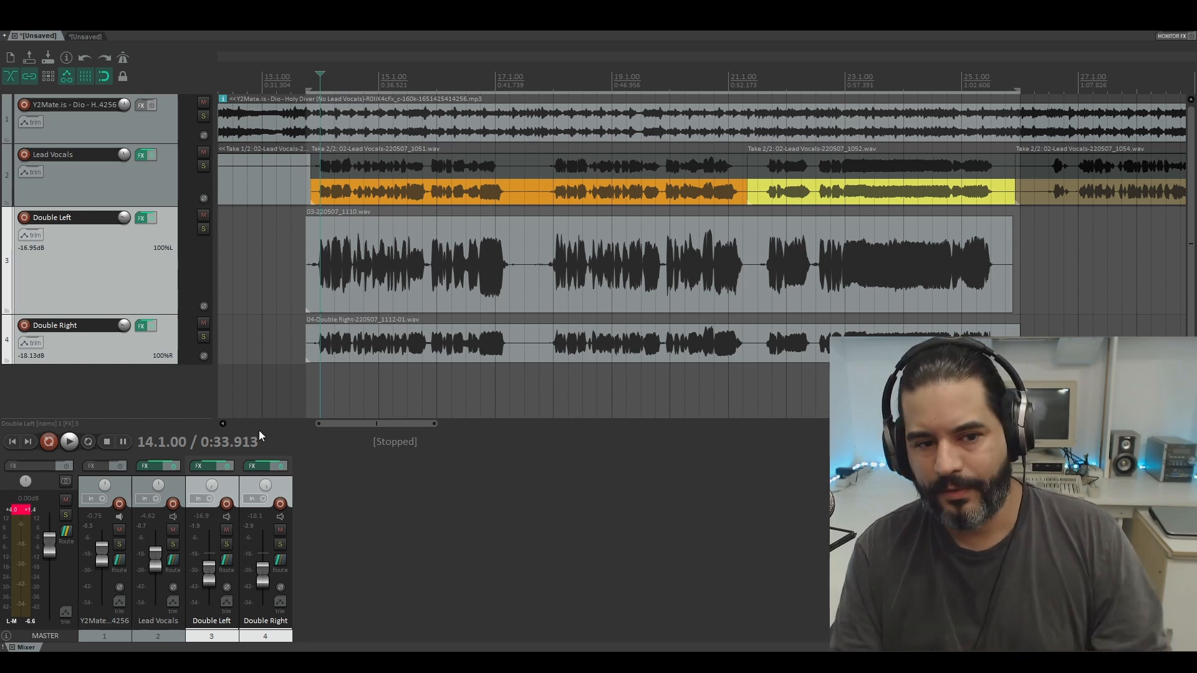
pyautogui.moveTo(333, 397); pyautogui.dragTo(687, 284)
pyautogui.press('Delete')
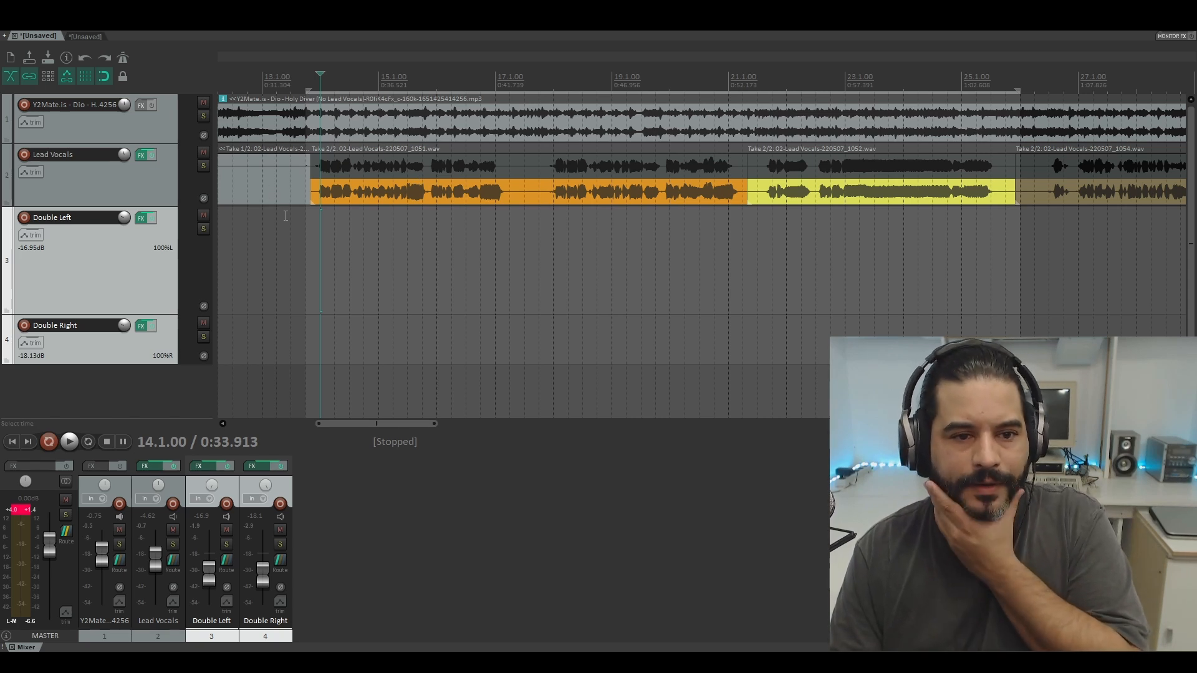
pyautogui.click(135, 350)
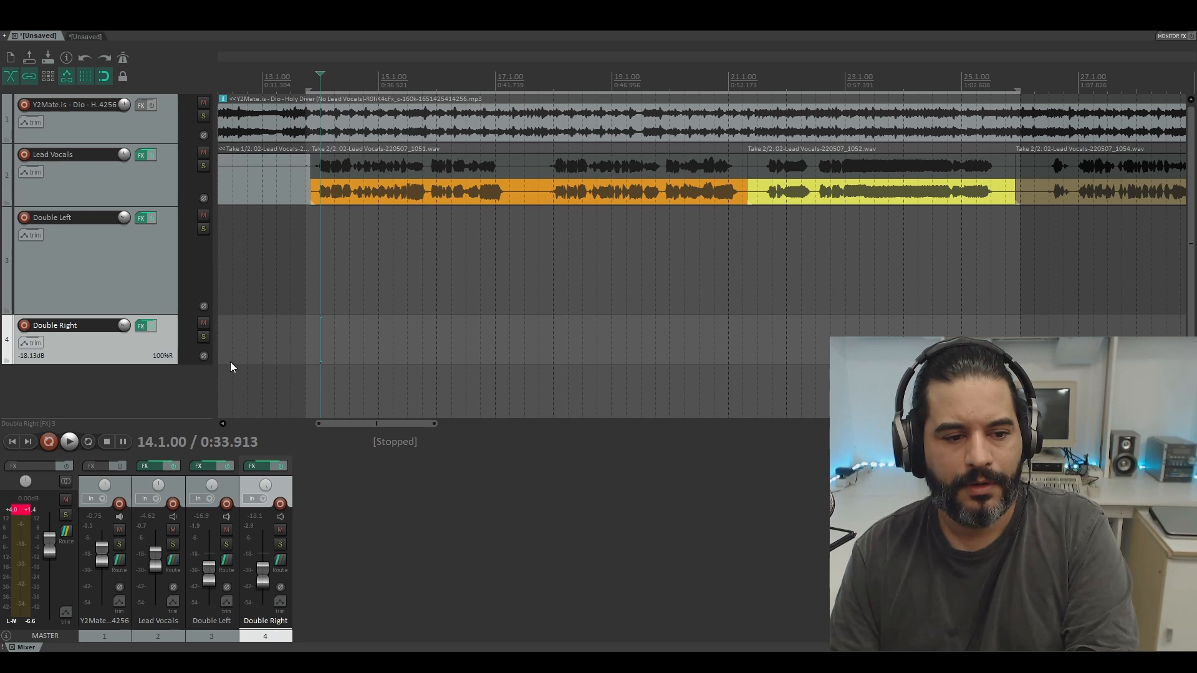
pyautogui.press('Delete')
pyautogui.click(125, 300)
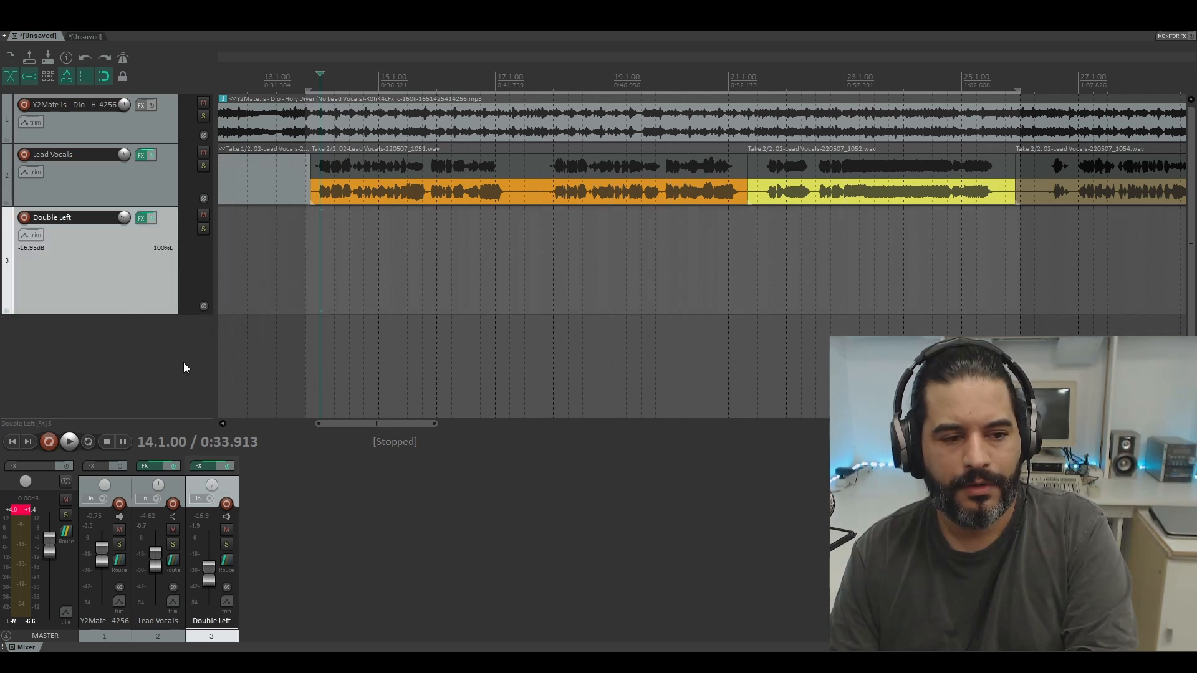
pyautogui.press('Delete')
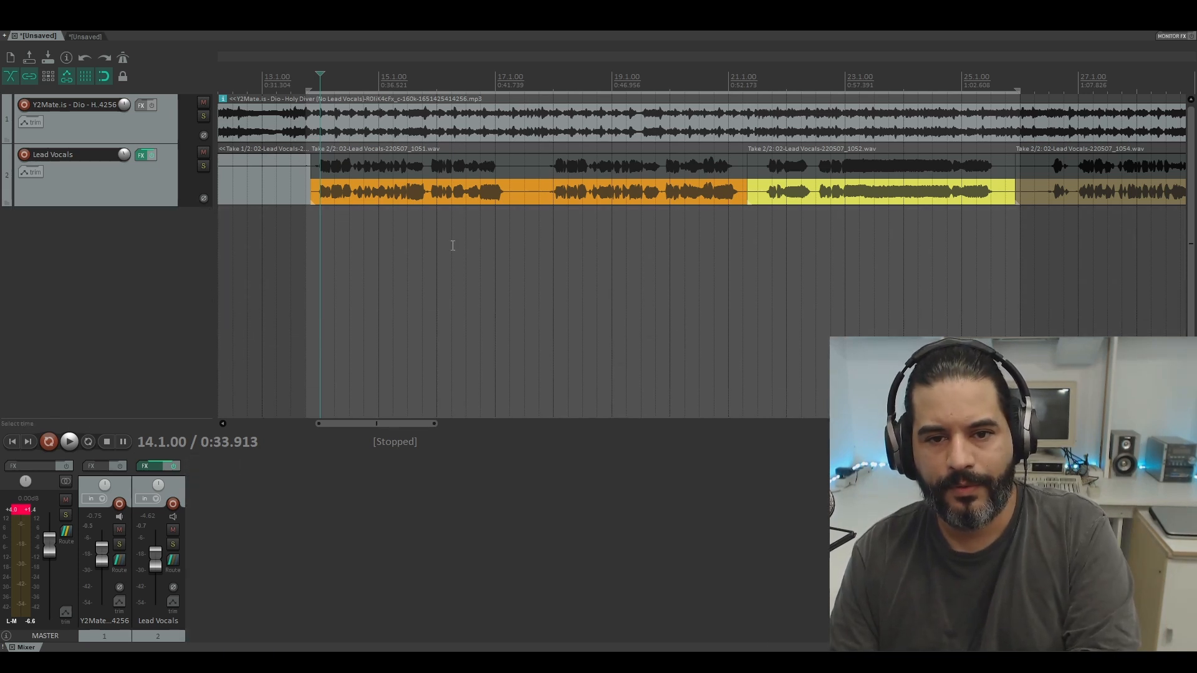
# Enlarge the Lead Vocals track's height and trim the start of the 220507_1054 vocal item to 26.1.00
pyautogui.scroll(-5, 443, 289)
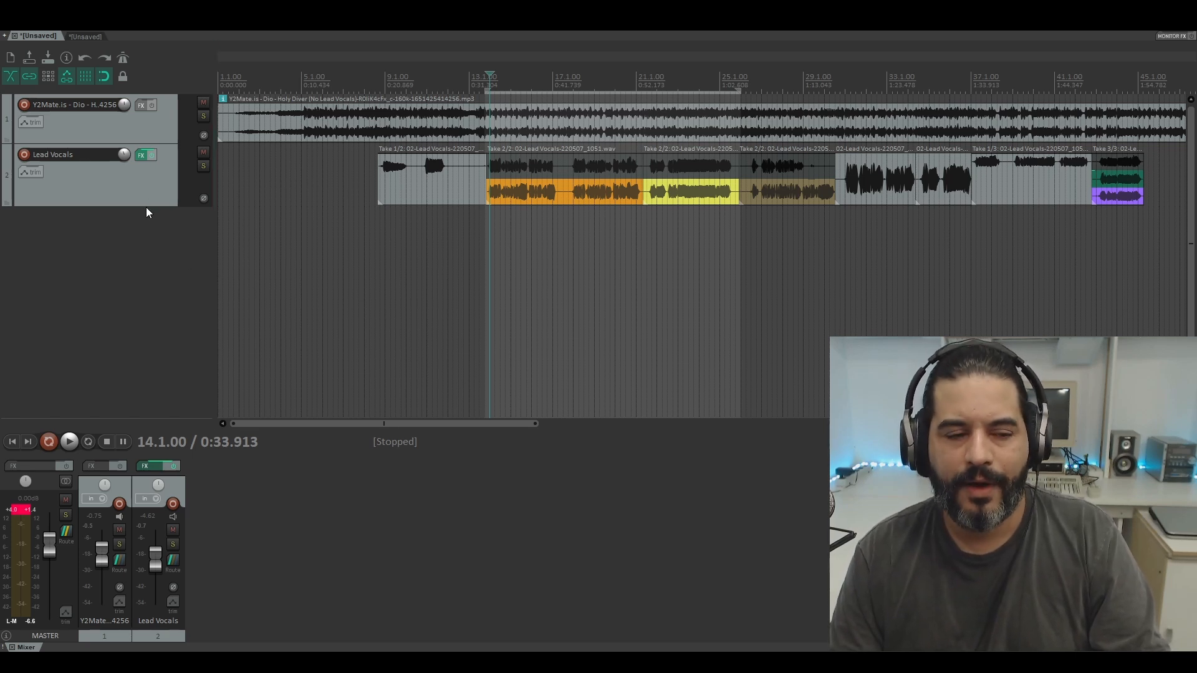
pyautogui.moveTo(148, 206); pyautogui.dragTo(148, 276)
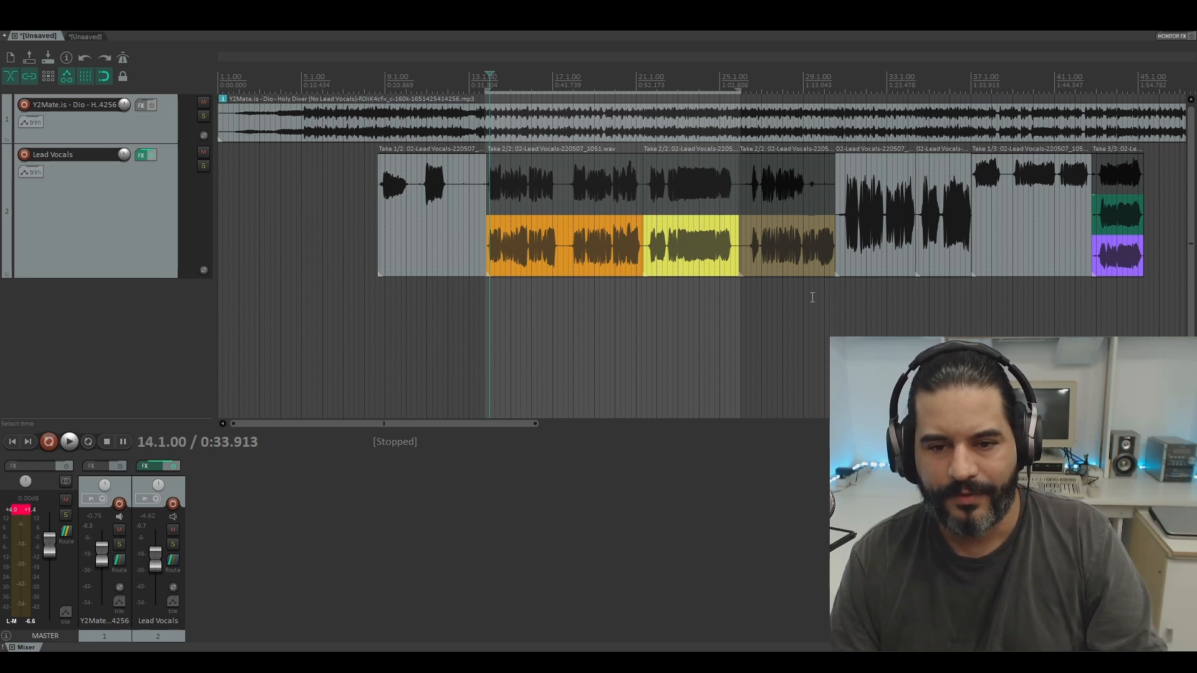
pyautogui.scroll(3, 804, 299)
pyautogui.scroll(-3, 812, 297)
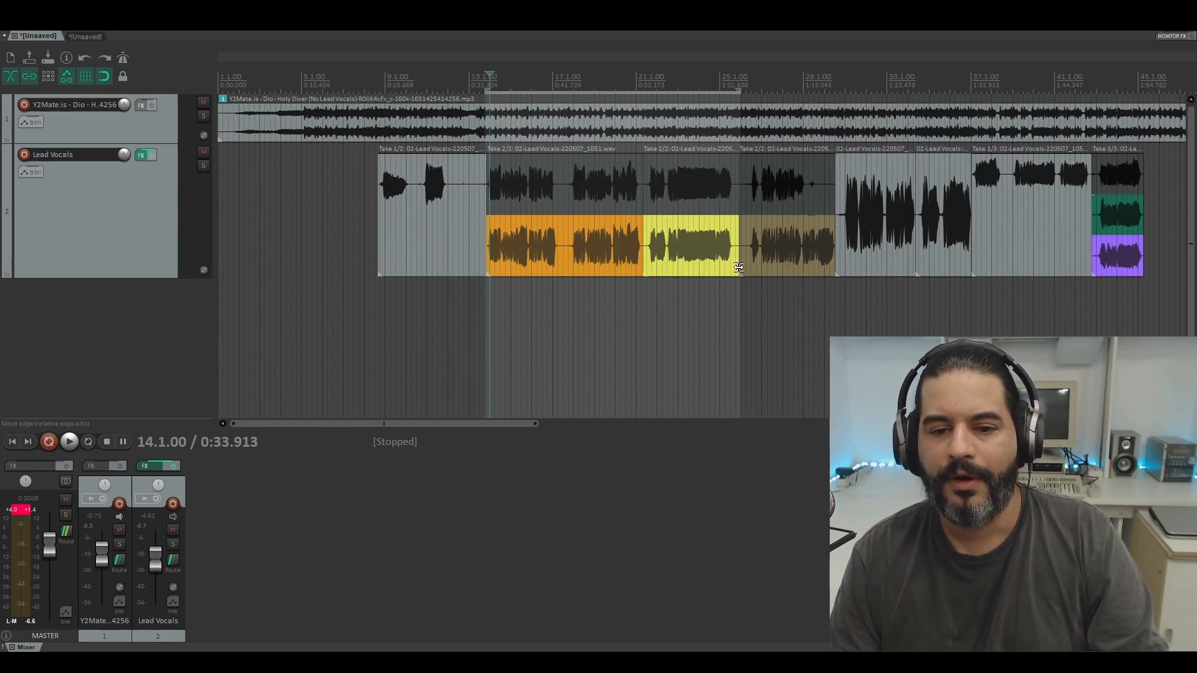
pyautogui.scroll(1, 763, 275)
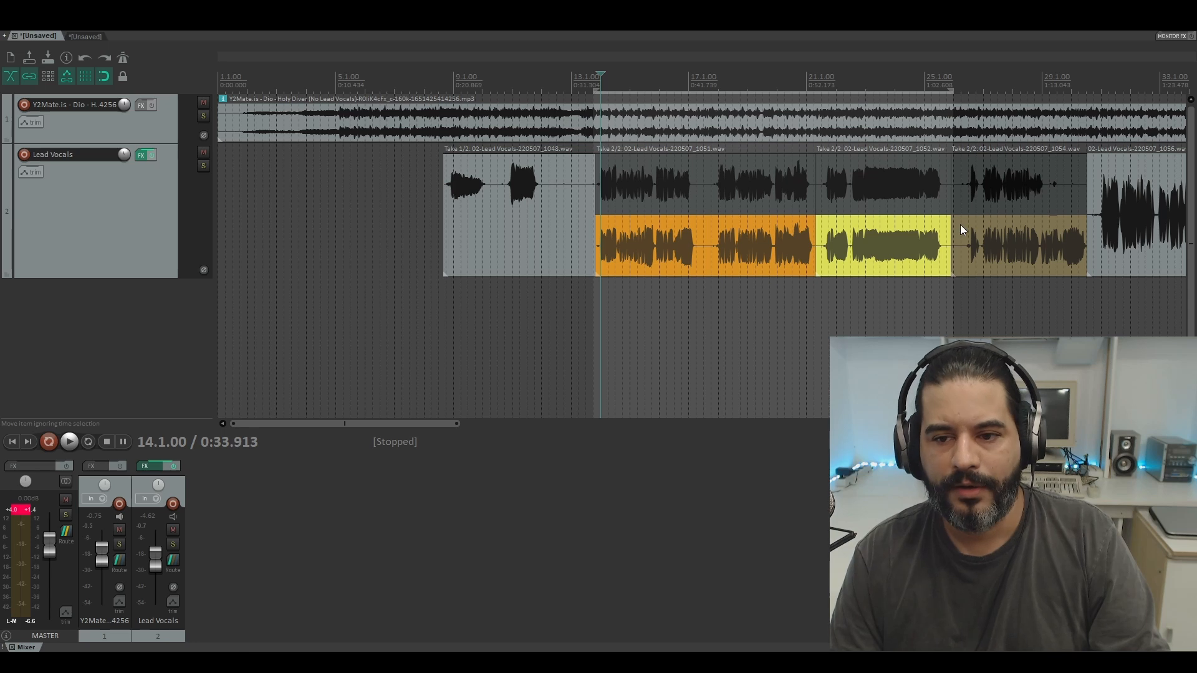
pyautogui.click(951, 81)
pyautogui.scroll(4, 952, 119)
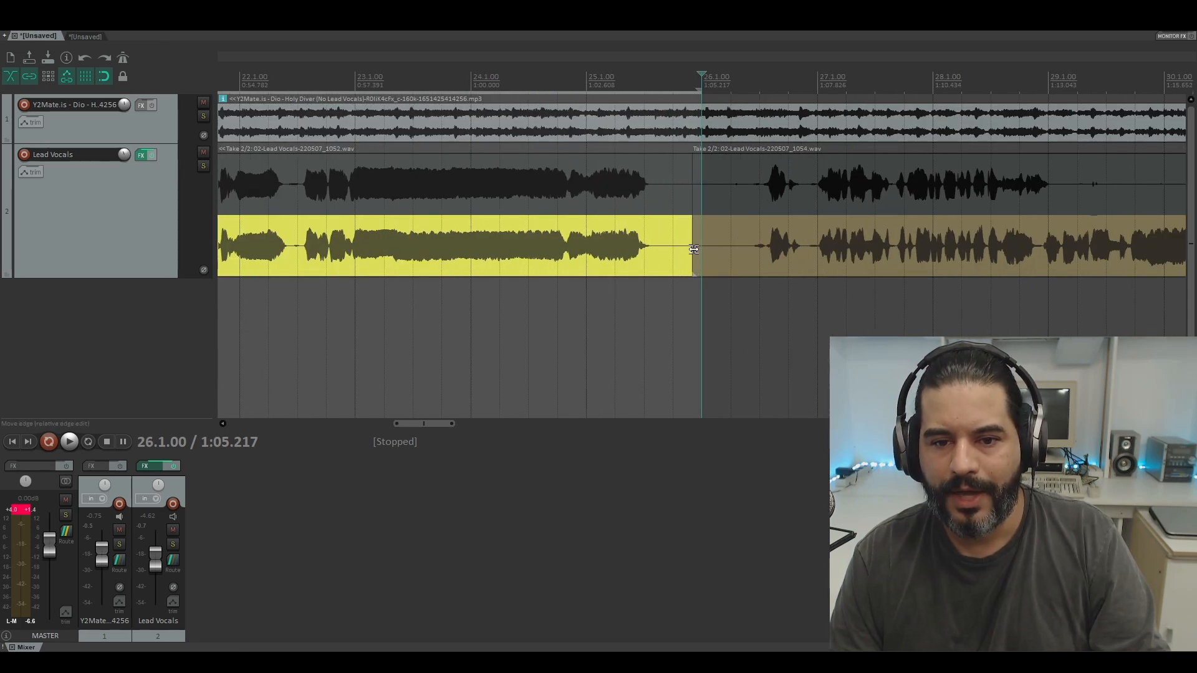
pyautogui.click(706, 252)
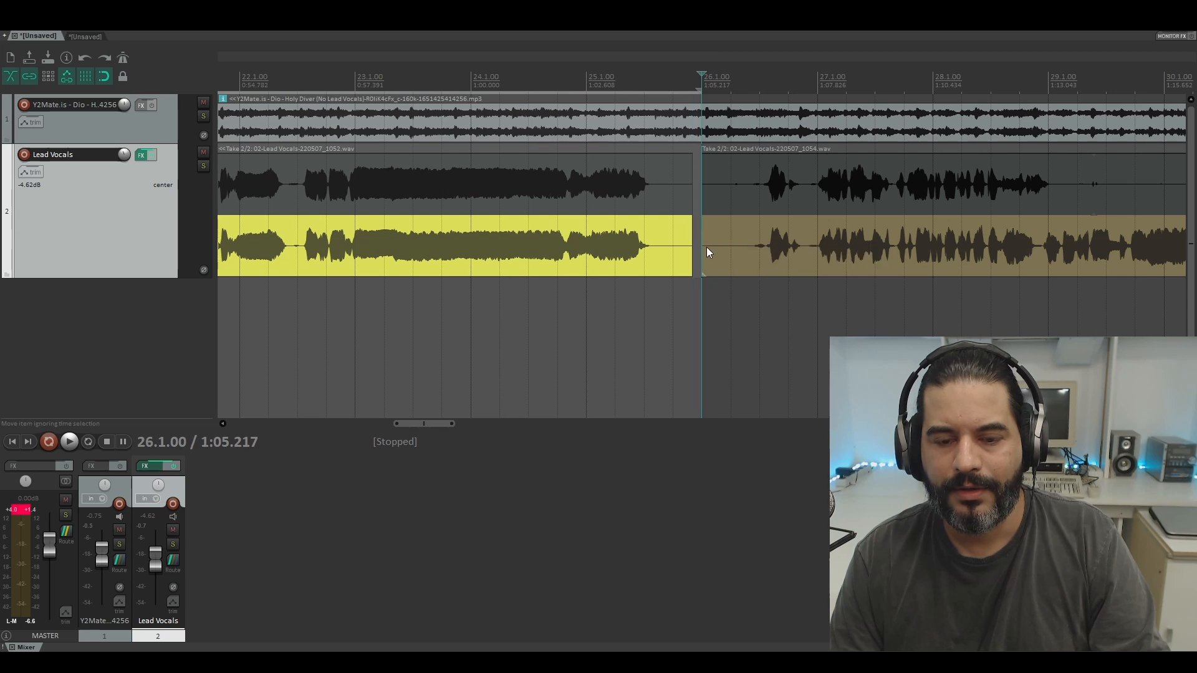
# Set the time selection across all lead vocal items, play from 5.3.00, reset the master peak meter and stop
pyautogui.scroll(-6, 705, 252)
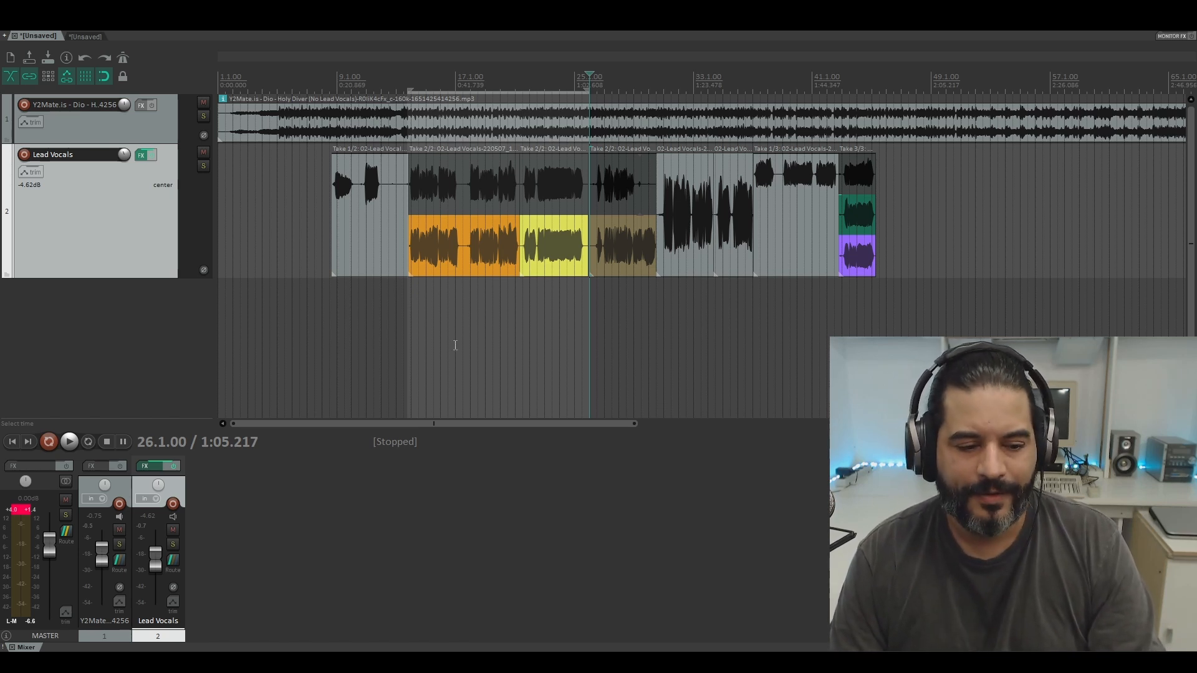
pyautogui.moveTo(333, 308); pyautogui.dragTo(882, 287)
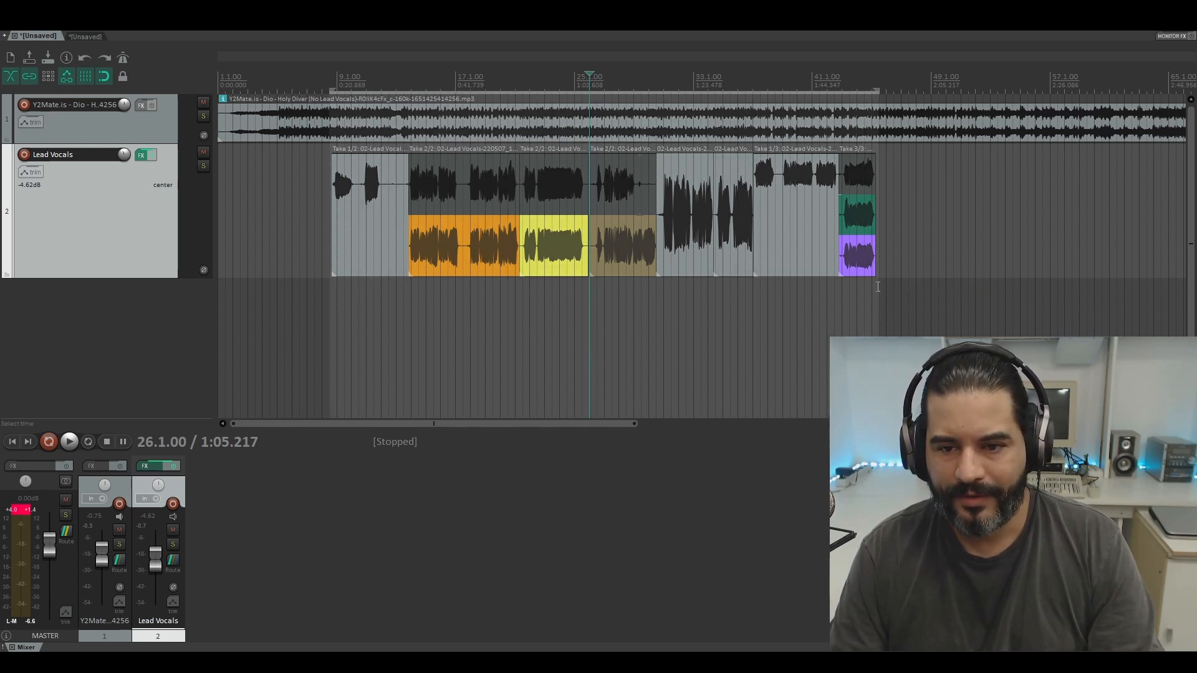
pyautogui.click(284, 334)
pyautogui.press('space')
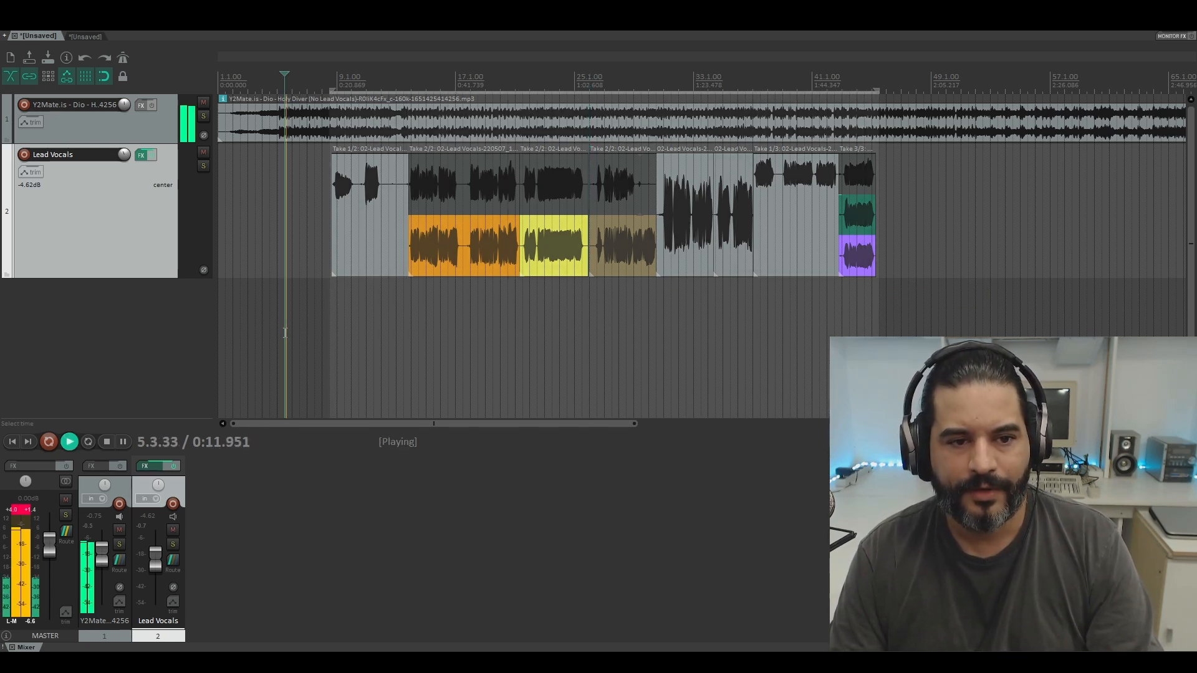
pyautogui.click(19, 509)
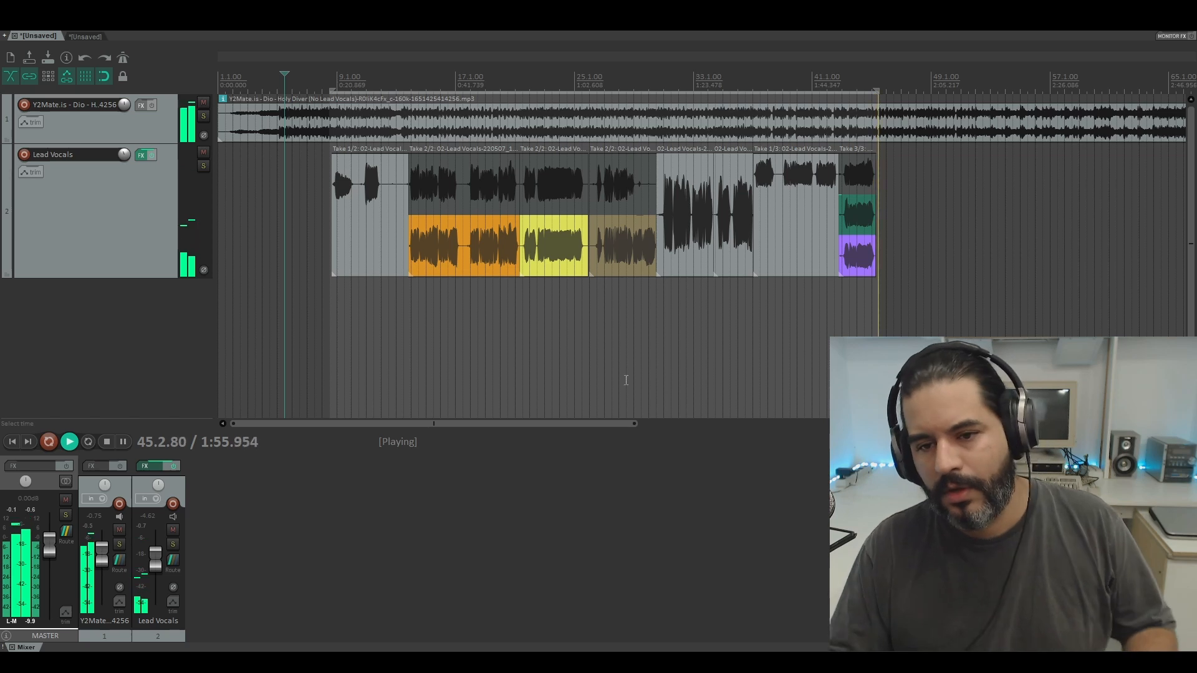
pyautogui.press('space')
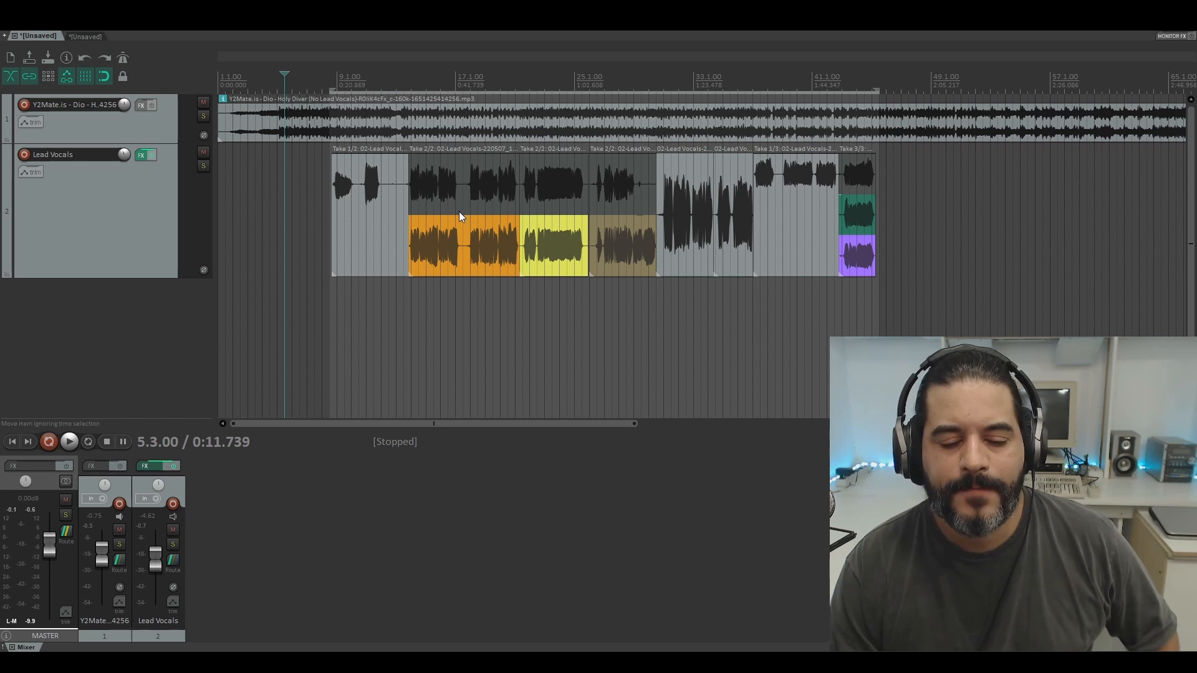
# Place the edit cursor at 17.3.00 and set the time selection from the first to the last lead vocal item
pyautogui.moveTo(522, 374); pyautogui.dragTo(572, 373)
pyautogui.click(409, 252)
pyautogui.doubleClick(41, 210)
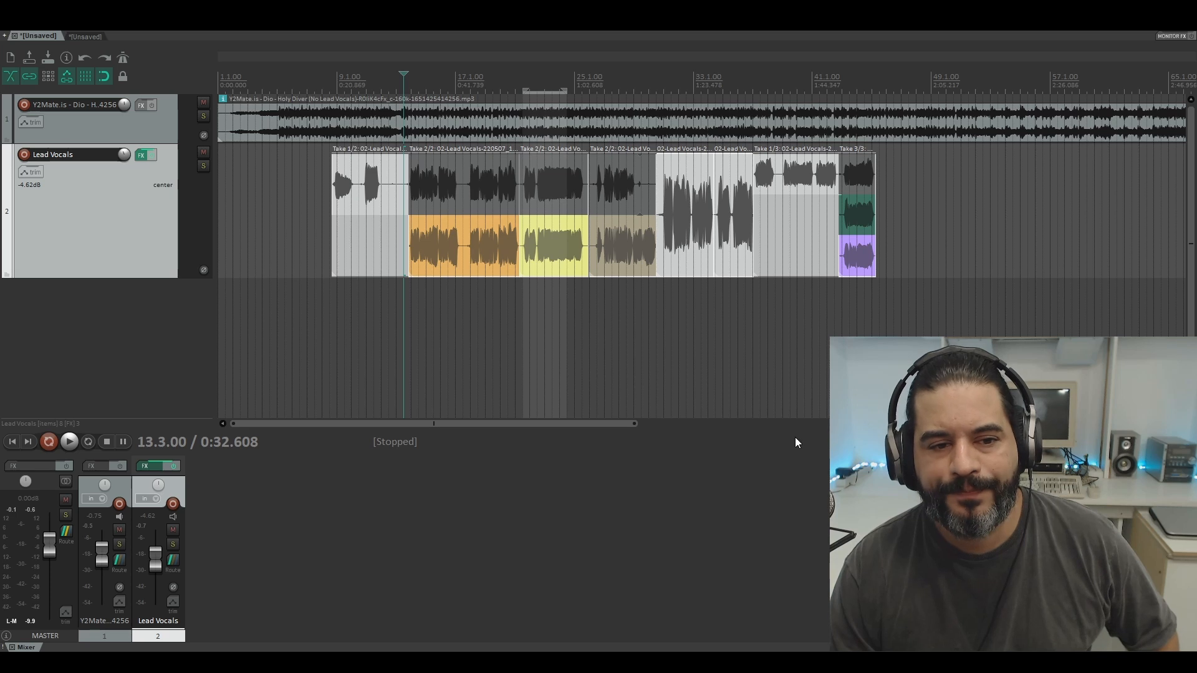
pyautogui.click(396, 121)
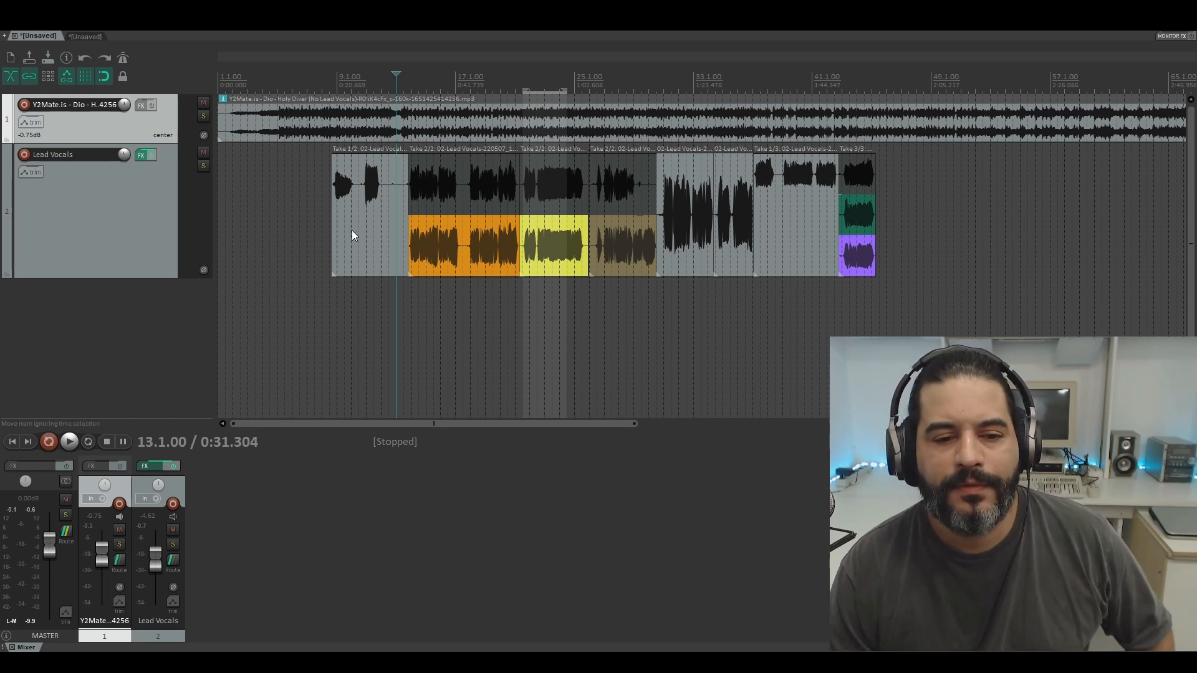
pyautogui.click(410, 299)
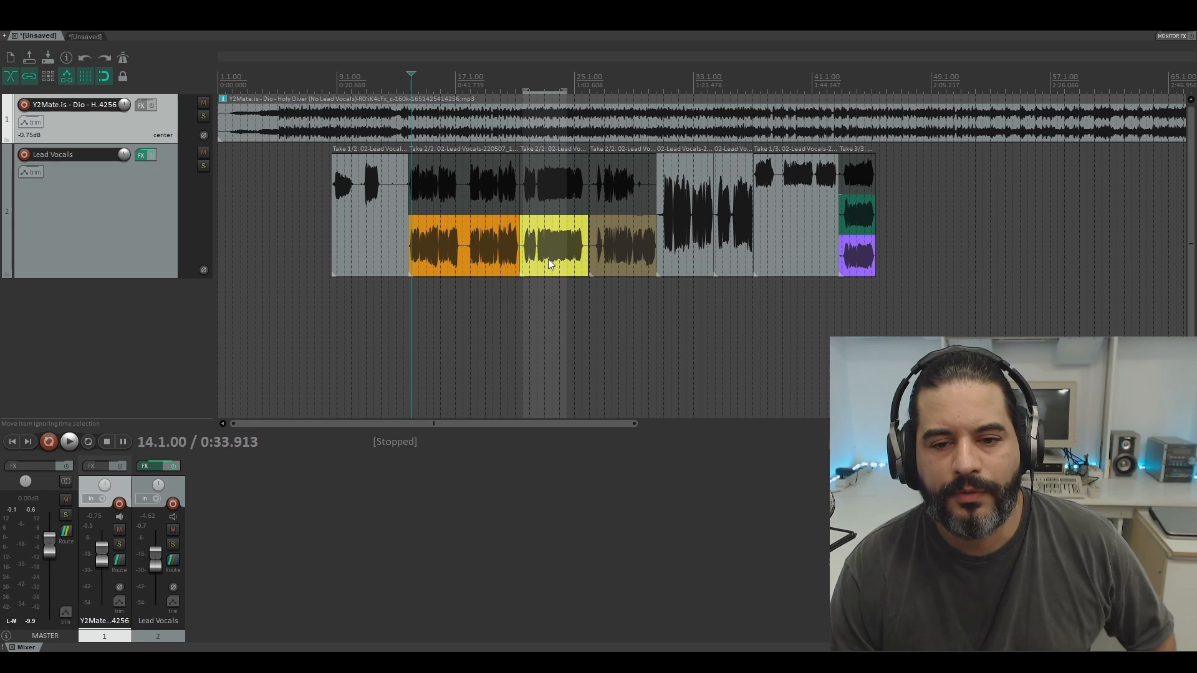
pyautogui.click(462, 76)
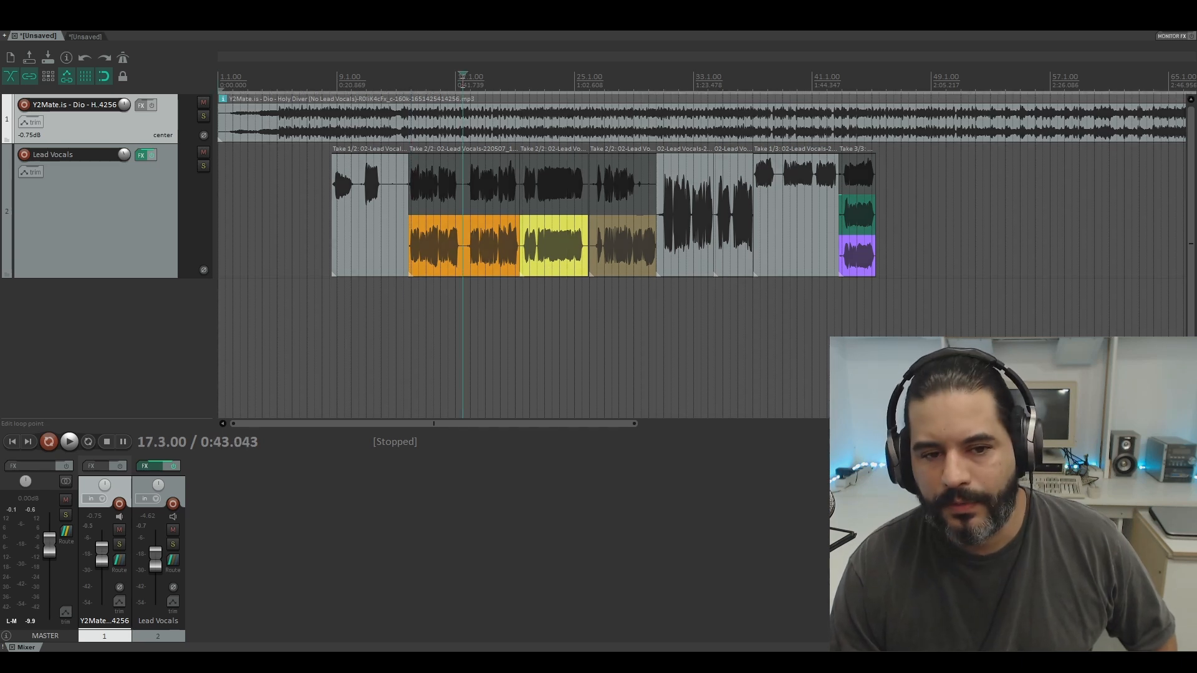
pyautogui.moveTo(333, 290)
pyautogui.mouseDown()
pyautogui.moveTo(517, 278)
pyautogui.moveTo(877, 283)
pyautogui.mouseUp()
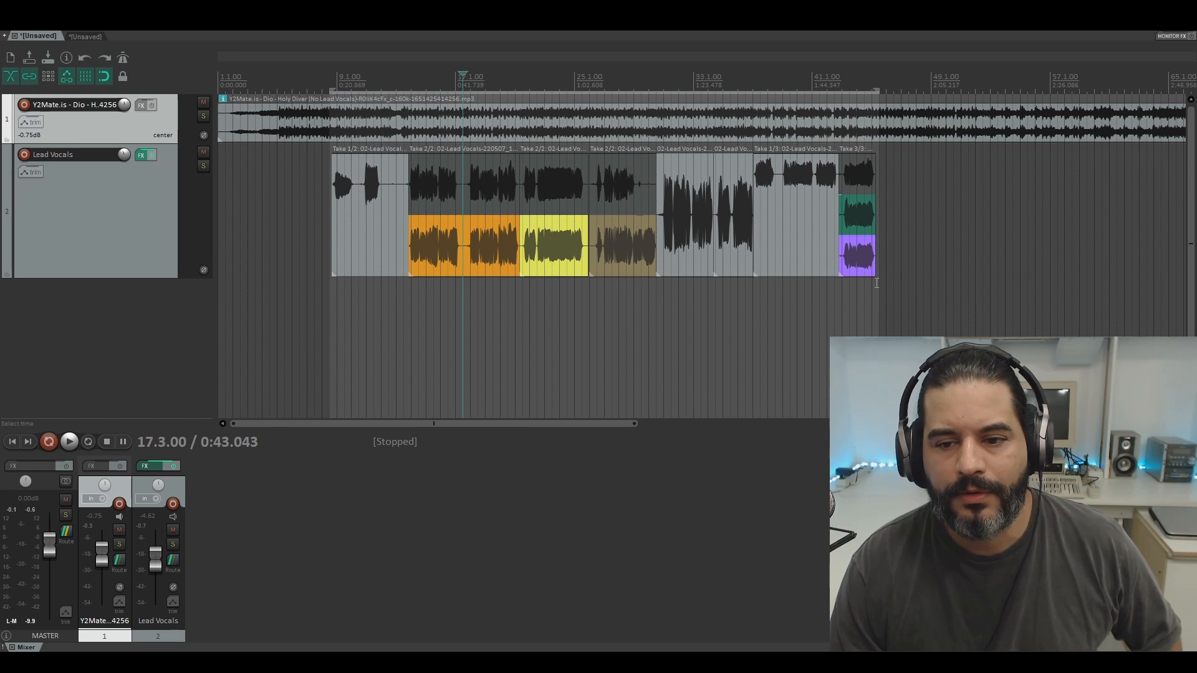